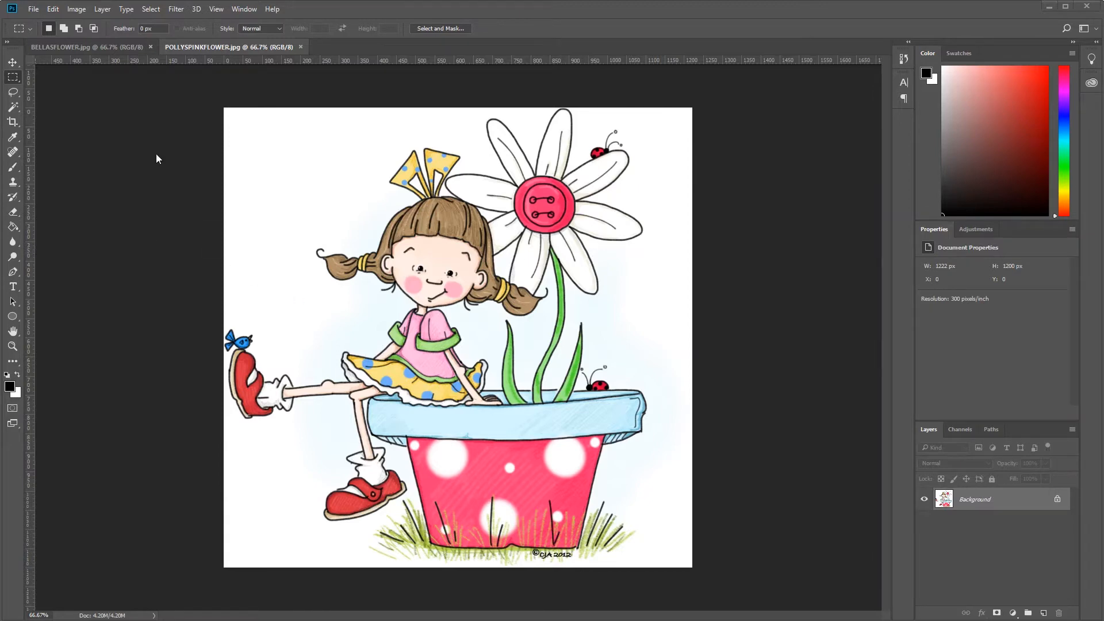
Create a new 6 by 6 inch document at 300 pixels/inch in RGB Color with white background contents.
left_click(112, 47)
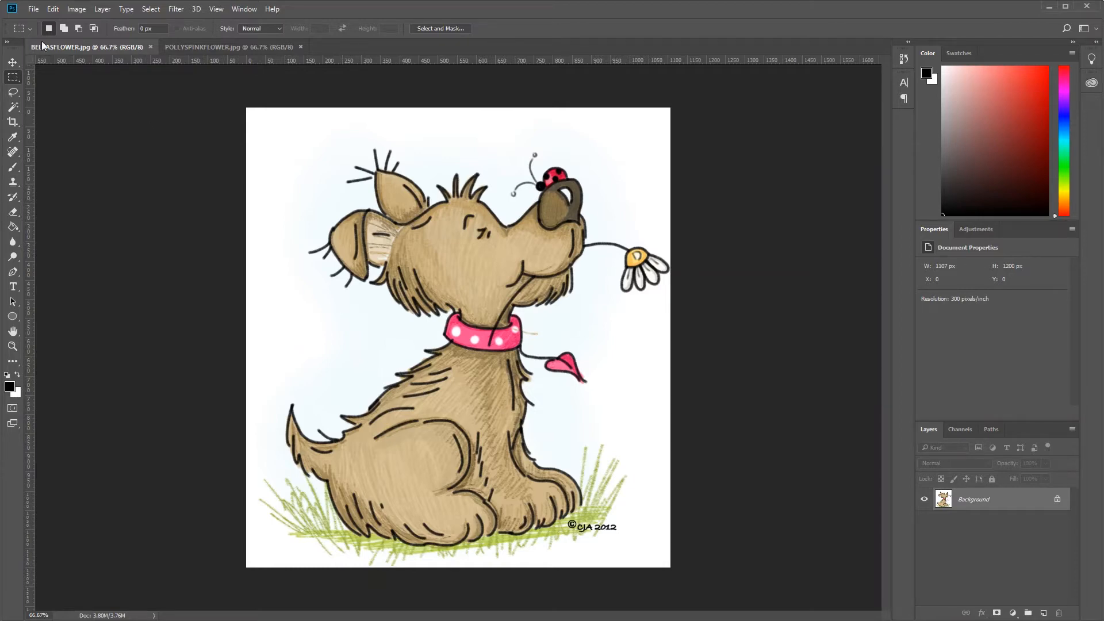
left_click(33, 9)
left_click(38, 21)
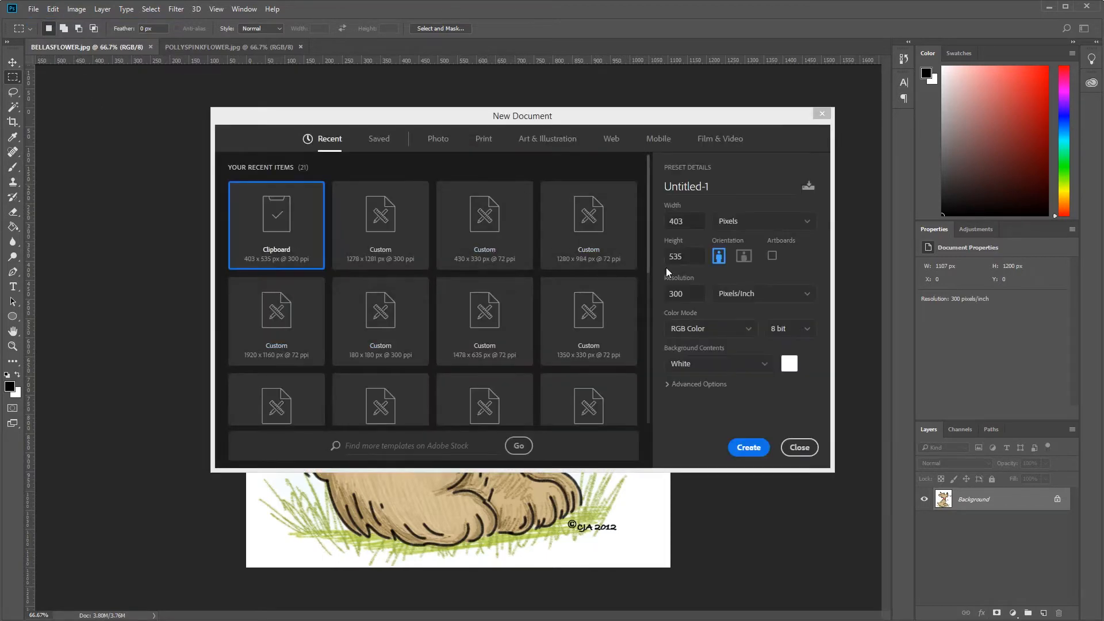
left_click(736, 222)
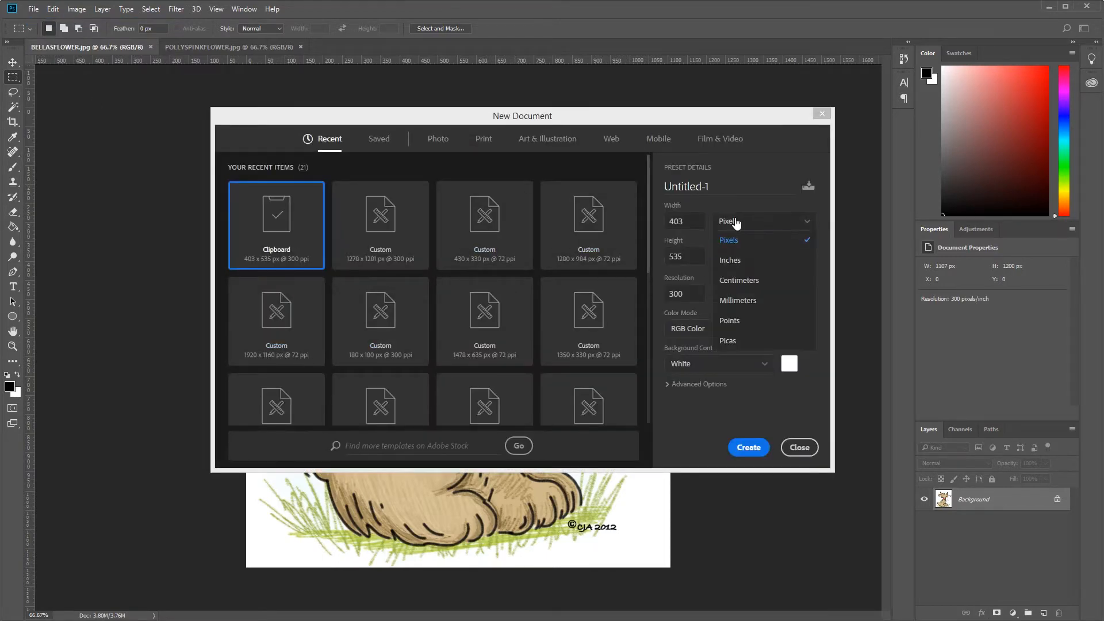
left_click(746, 260)
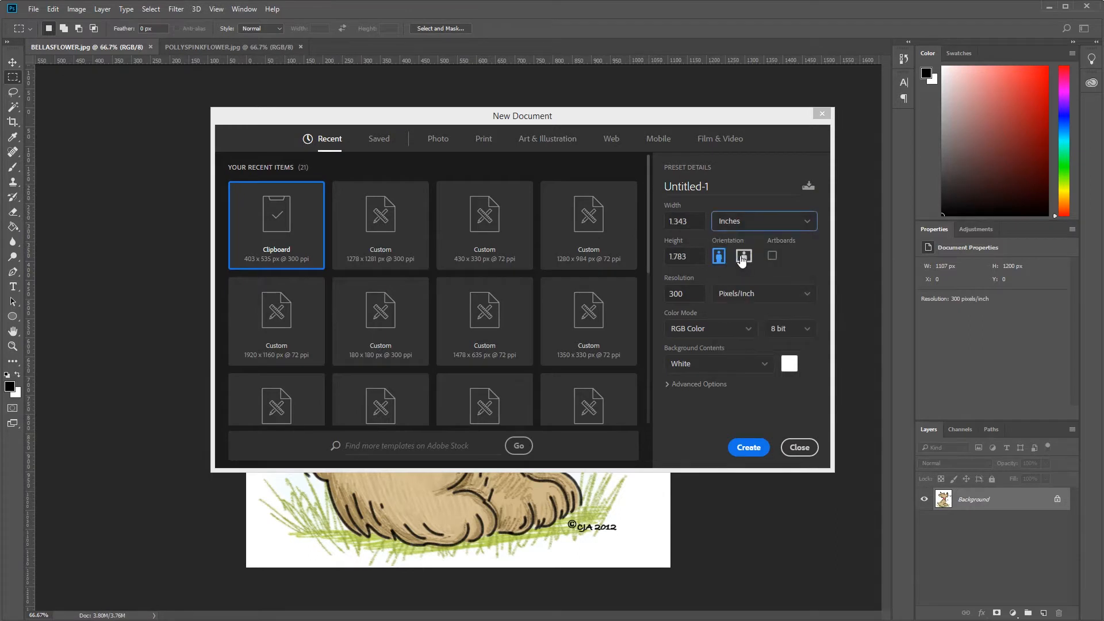
key("shift+Tab")
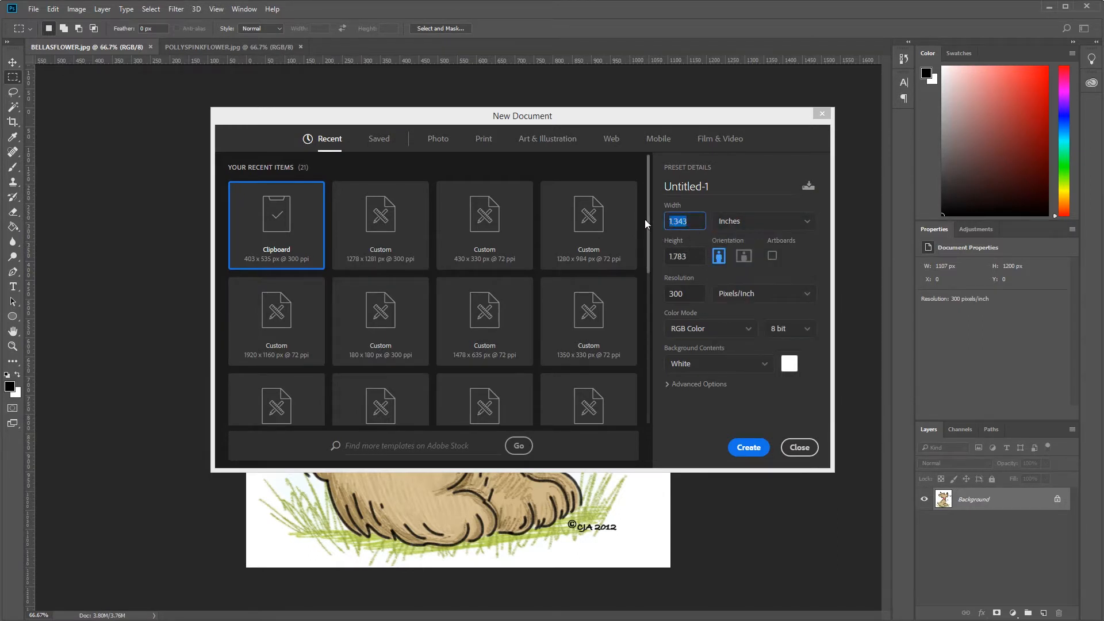
type("6")
key("Tab")
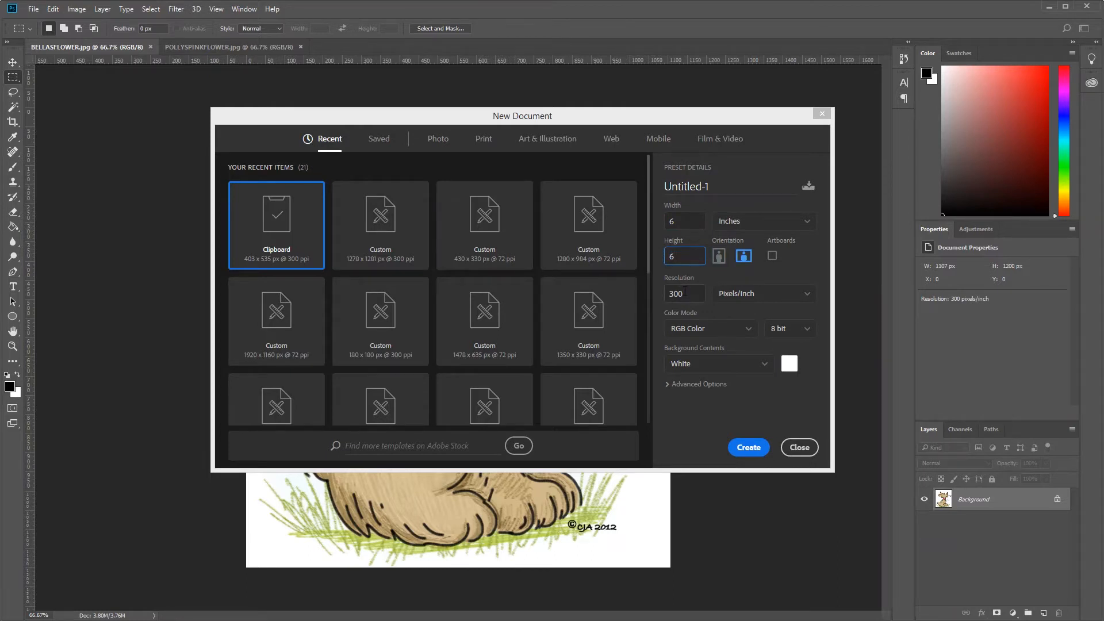
left_click(745, 448)
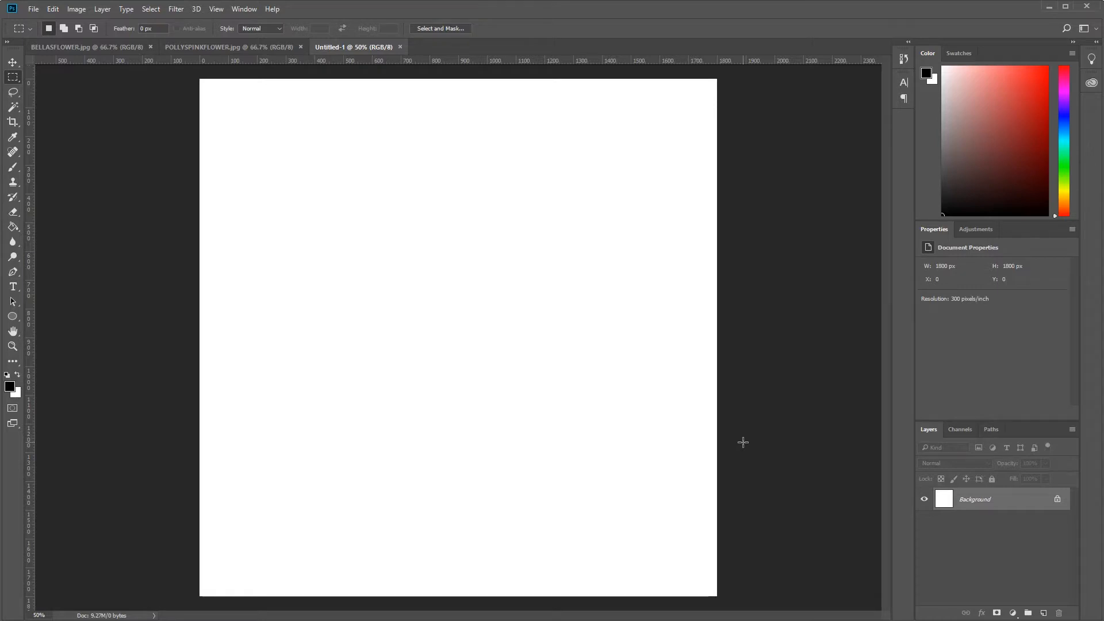
Copy the entire POLLYSPINKFLOWER.jpg picture into the new document as a layer and close the source image.
left_click(212, 49)
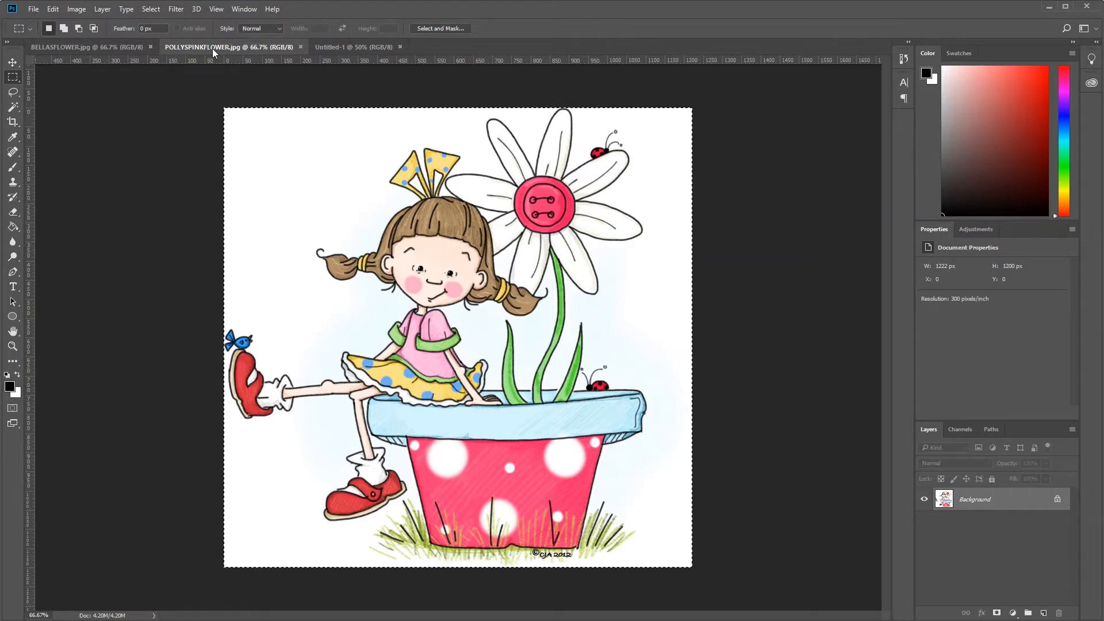
left_click(322, 45)
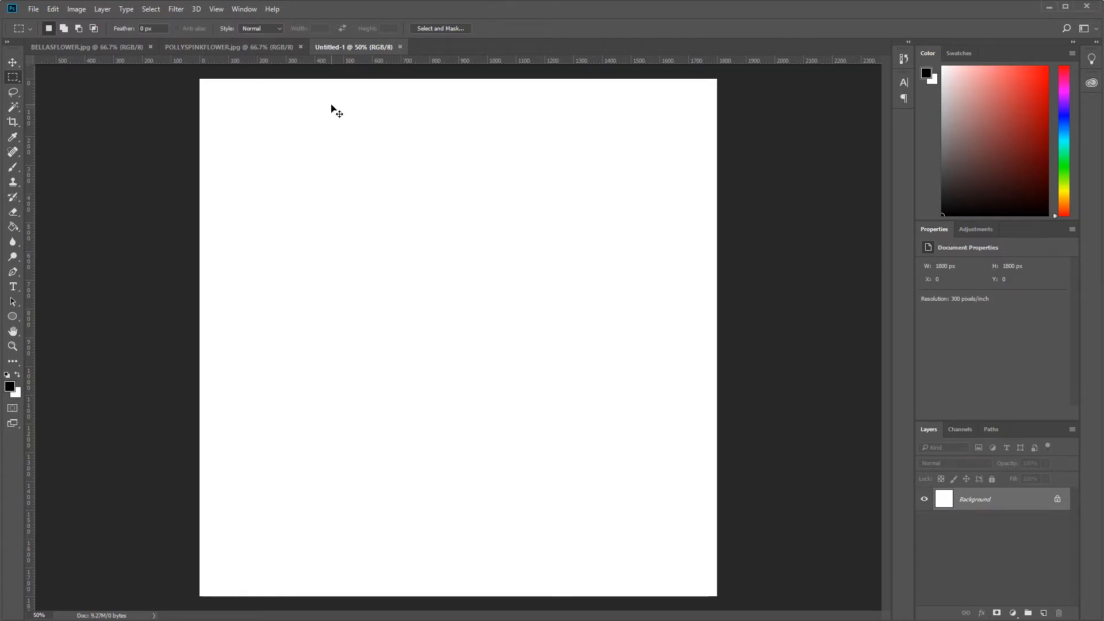
left_click_drag(331, 105, 331, 104)
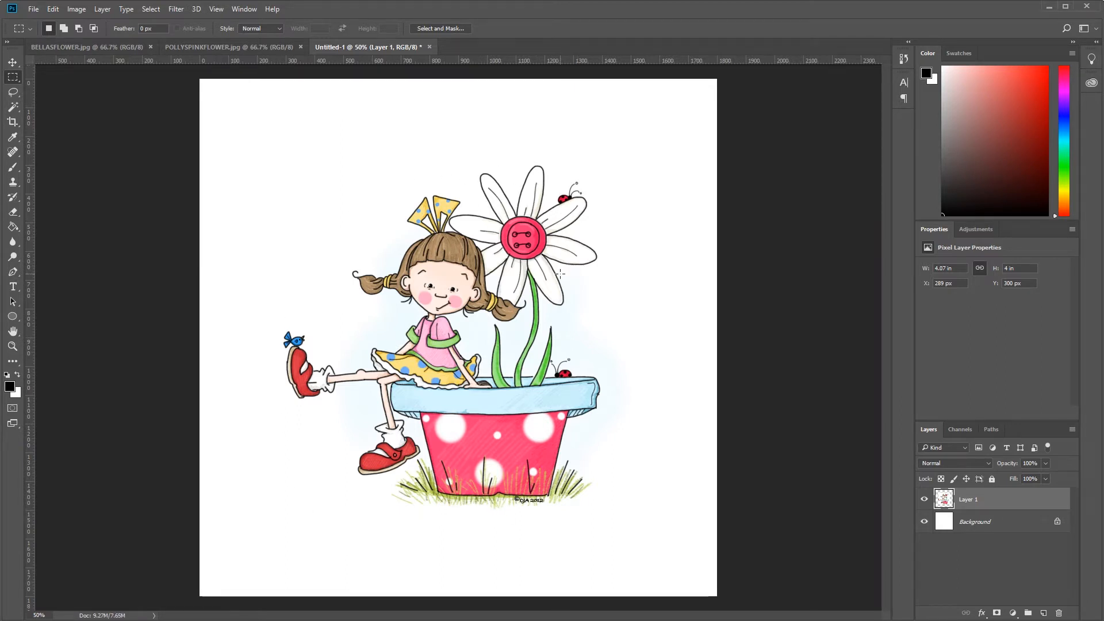
left_click(231, 48)
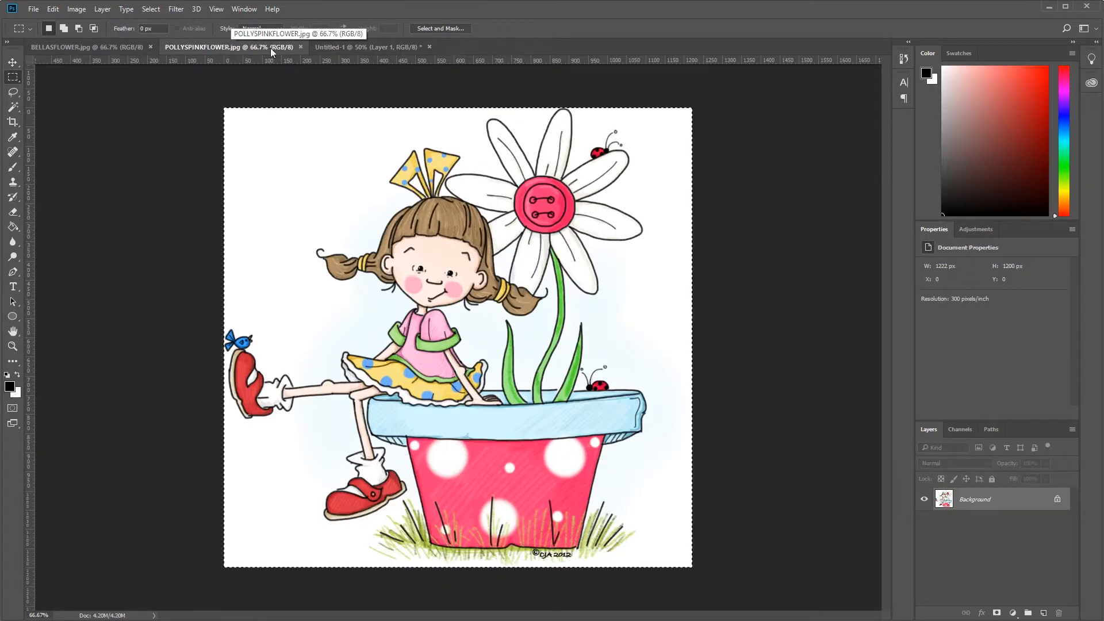
left_click(300, 47)
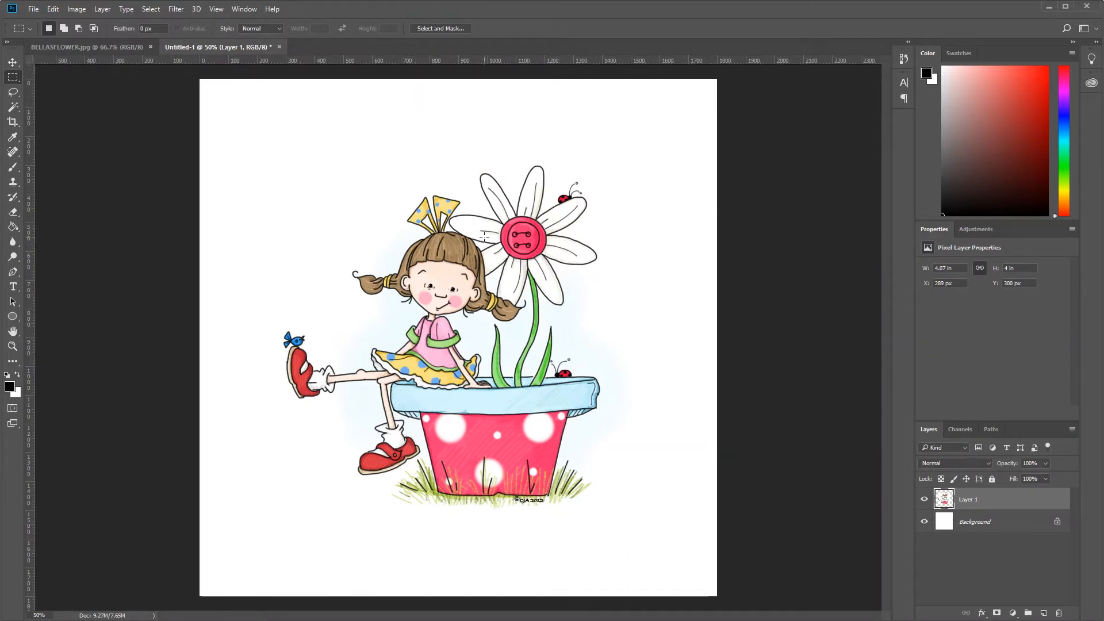
Set the foreground colour to the pink #fb578a sampled from the button at the flower's centre.
left_click(9, 388)
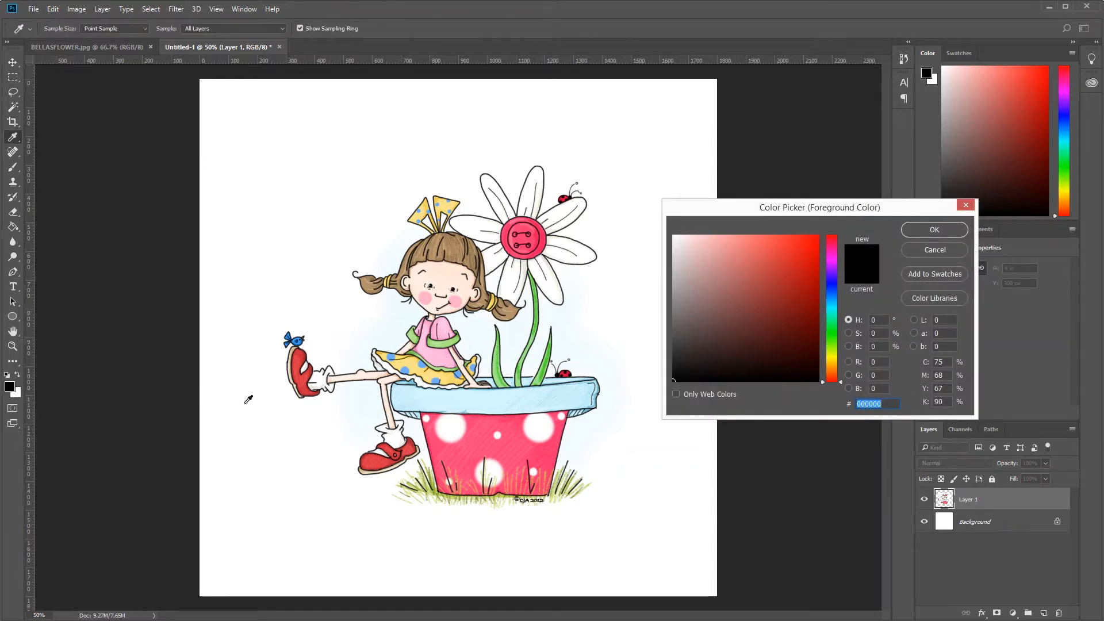
left_click(483, 421)
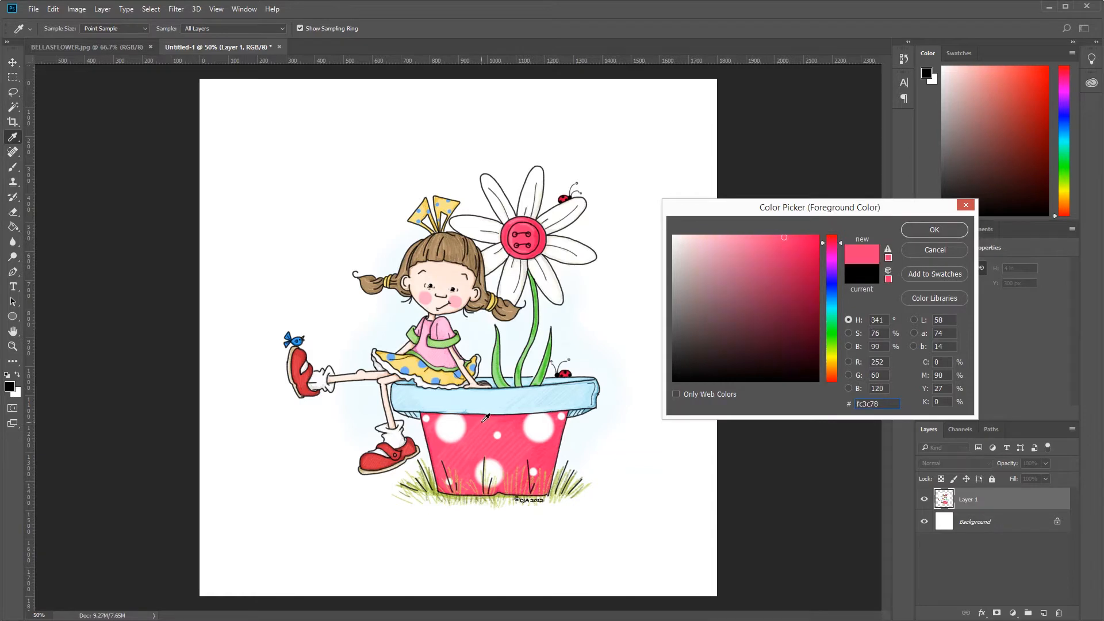
left_click(524, 437)
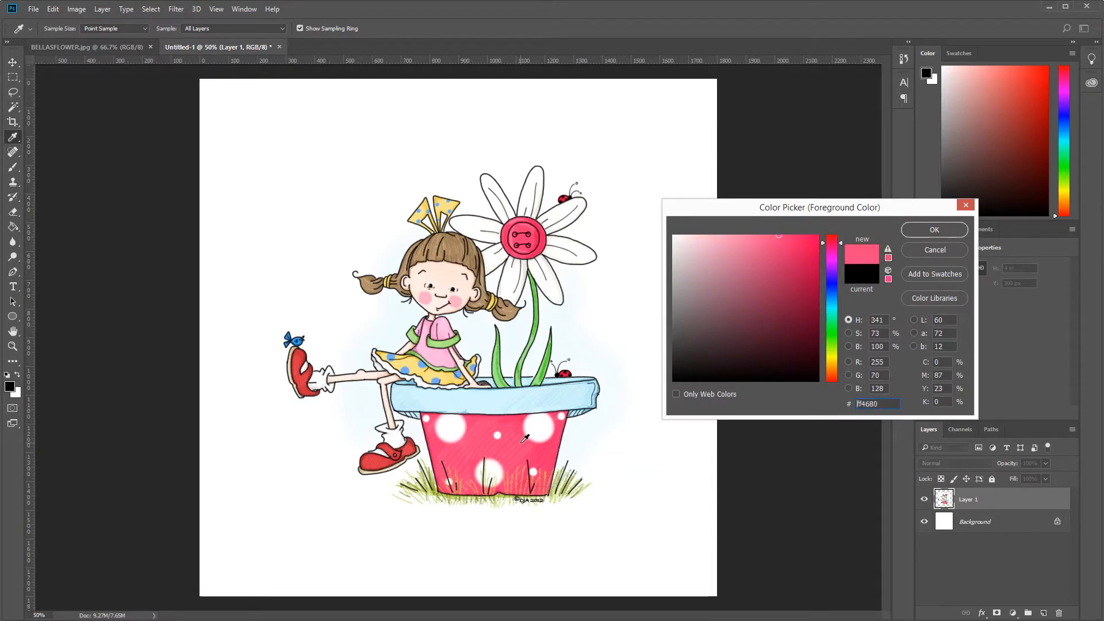
left_click(531, 225)
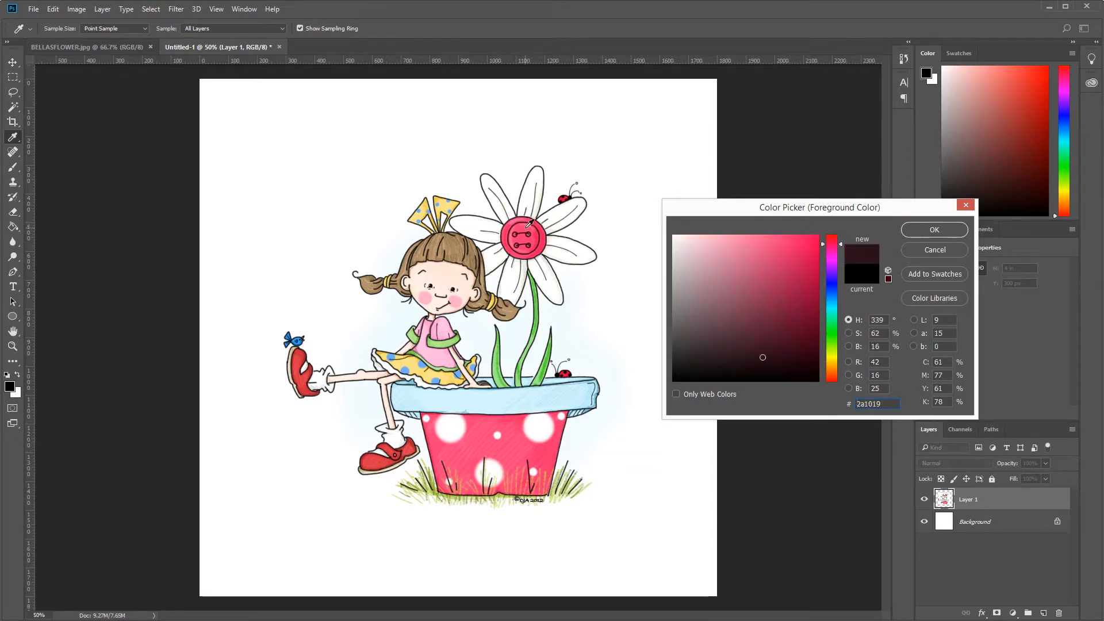
left_click(529, 222)
left_click(522, 215)
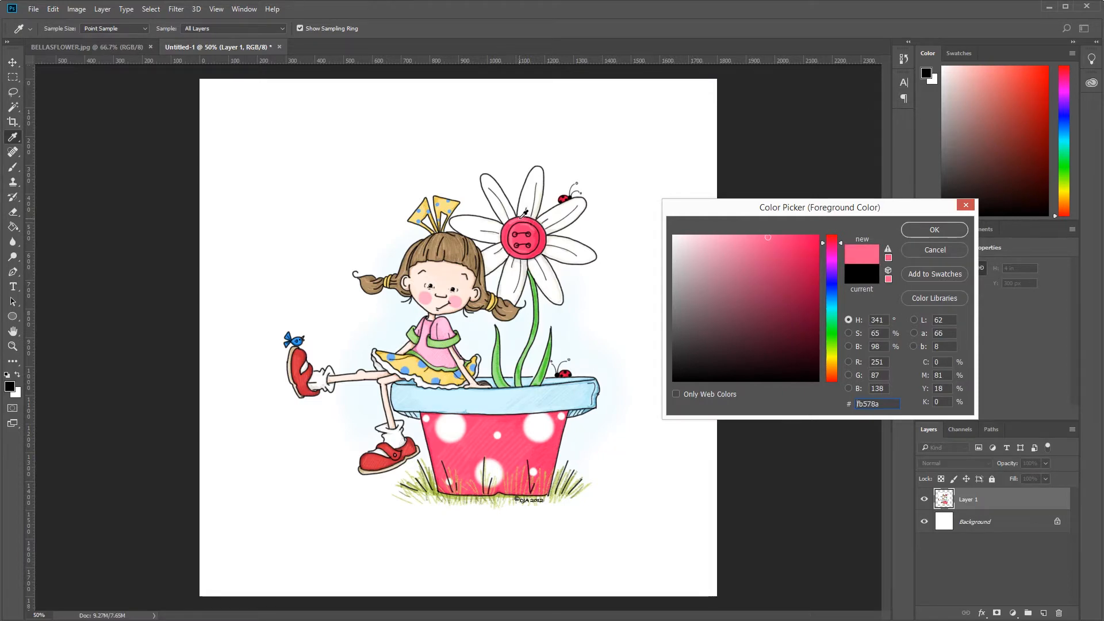
left_click(935, 230)
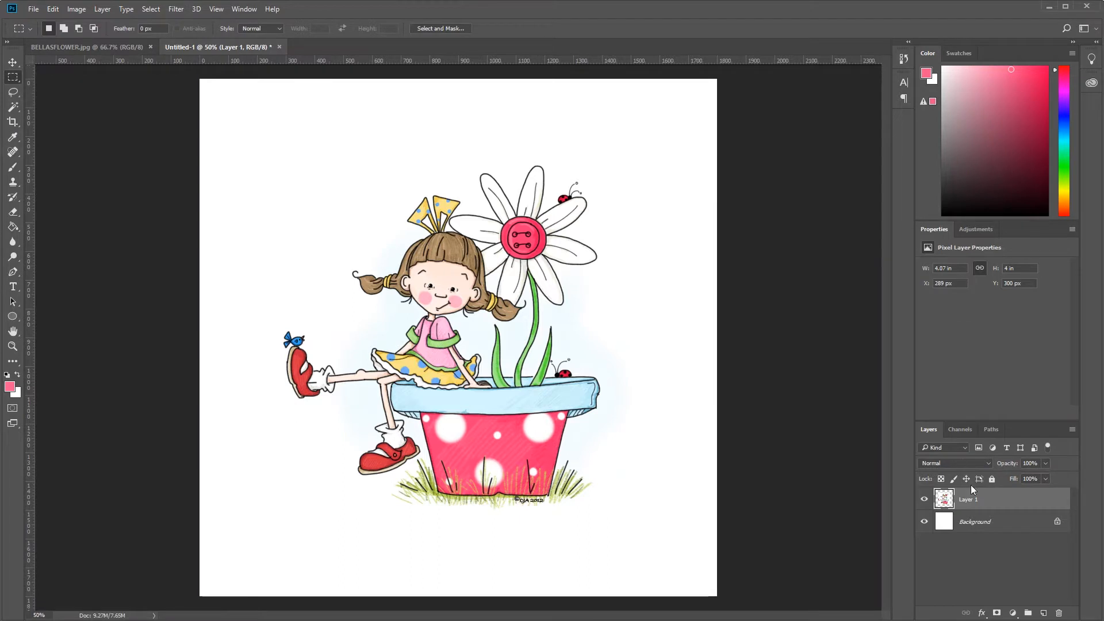
Fill the Background layer with the pink foreground colour using the Paint Bucket, with the fill source set to Foreground.
left_click(991, 527)
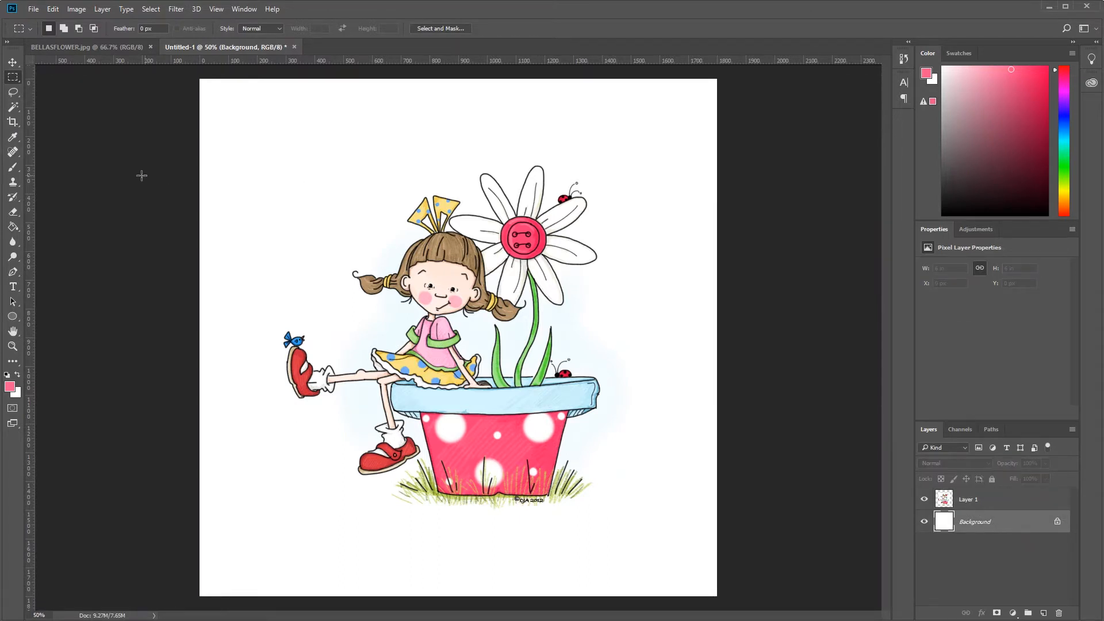
left_click(13, 227)
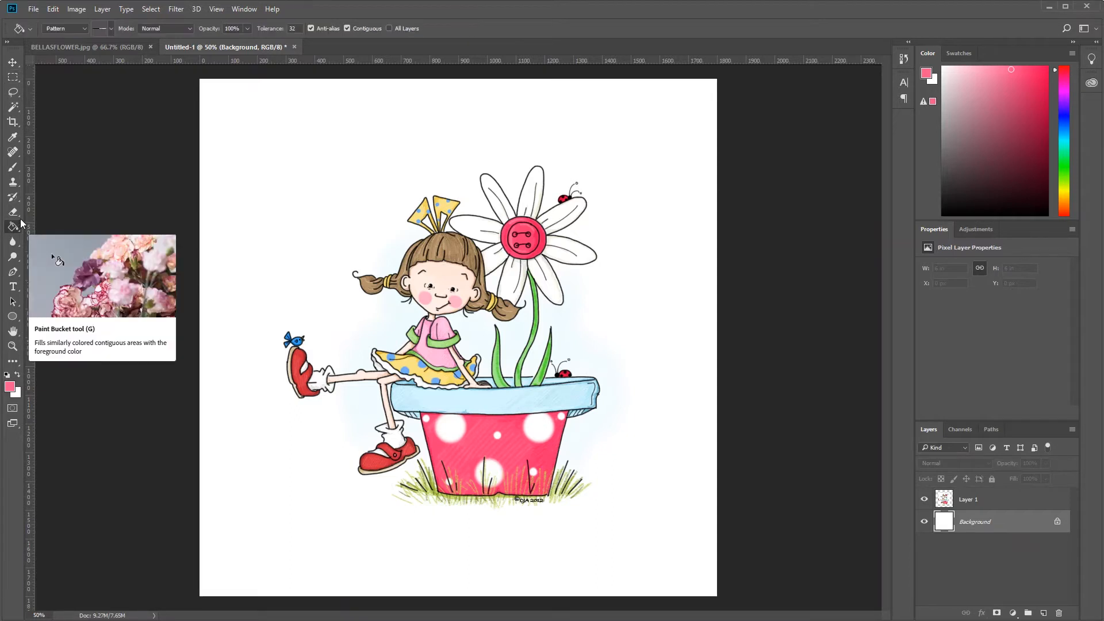
left_click(71, 30)
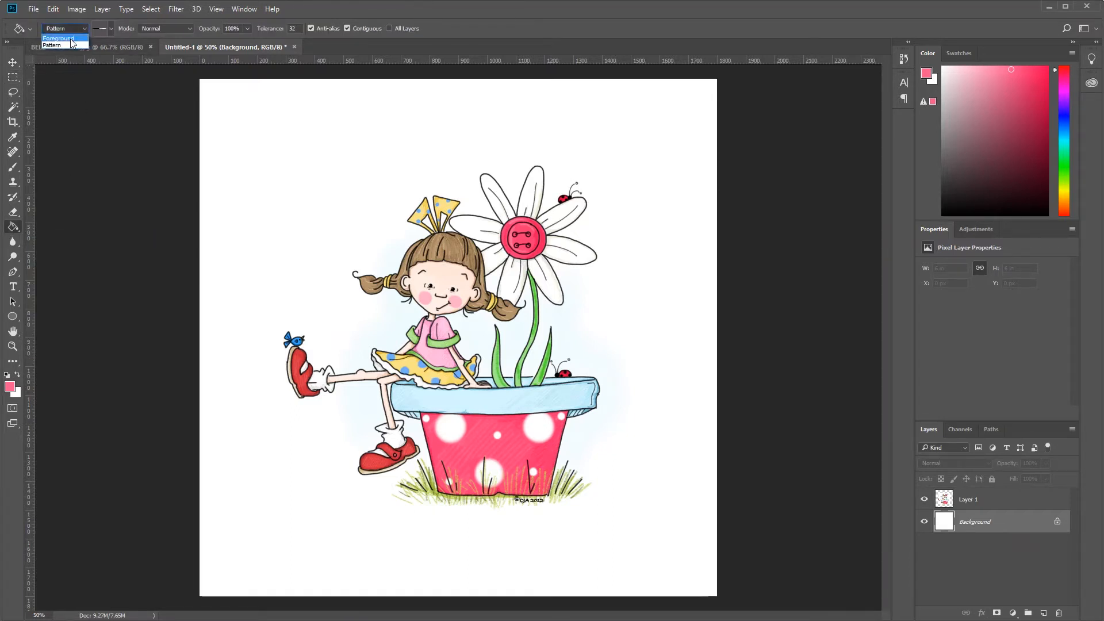
left_click(71, 38)
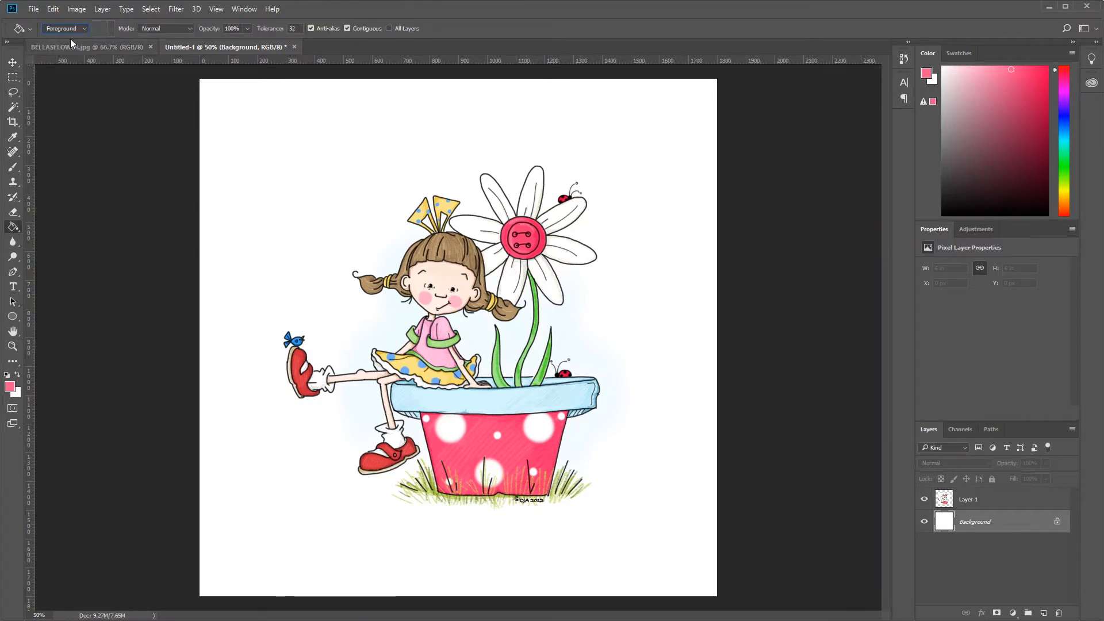
left_click(275, 133)
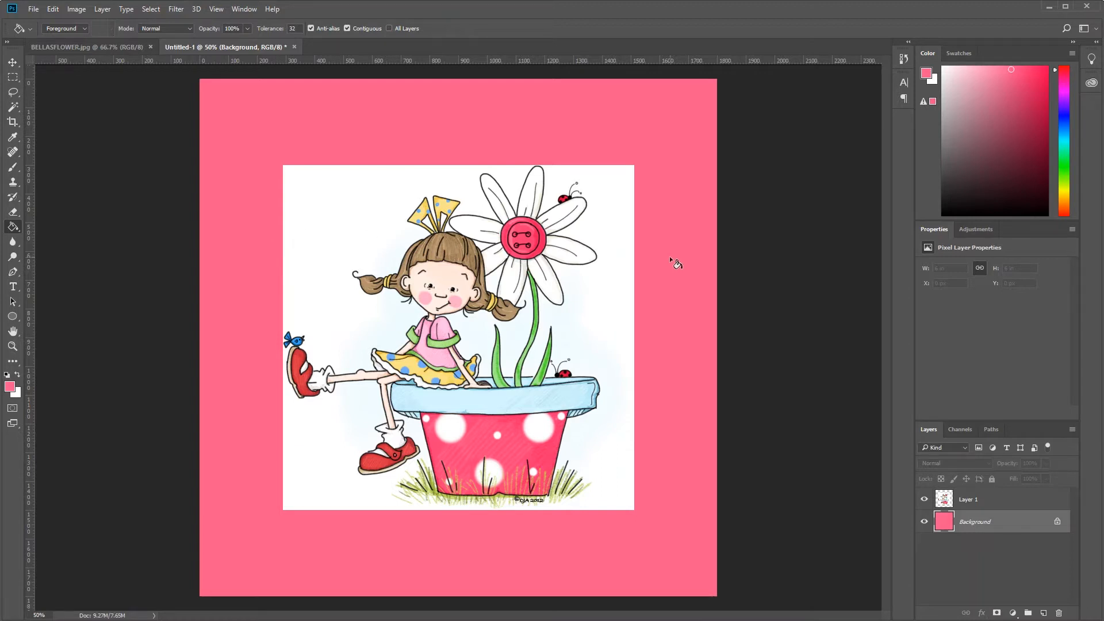
Save the document as a Photoshop file named Demo design with its layers kept.
left_click(34, 9)
left_click(49, 137)
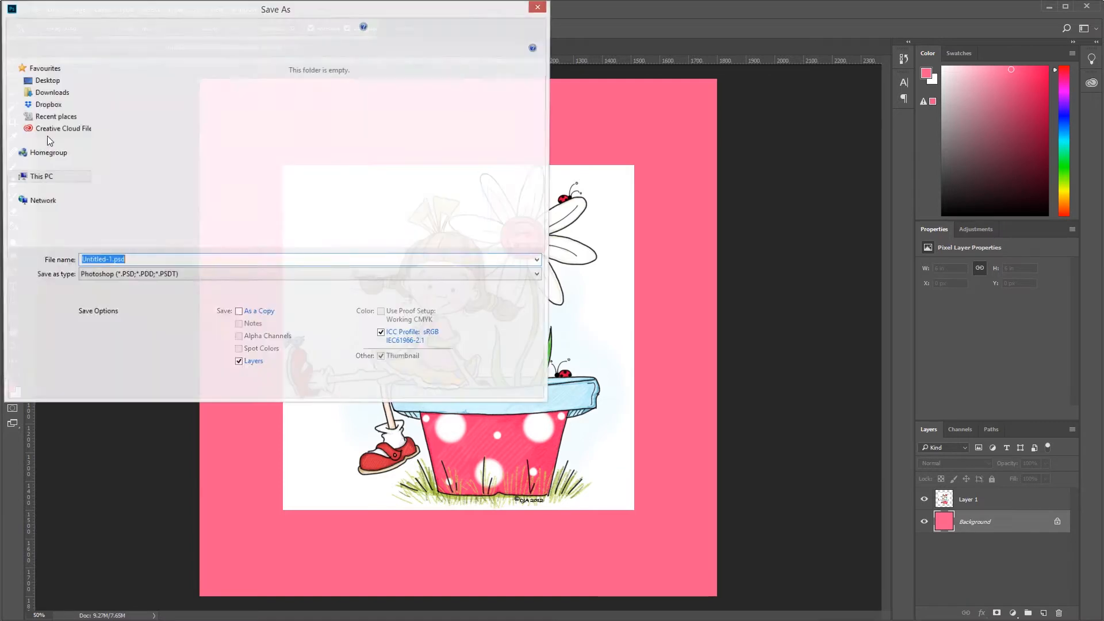
type("Demo design")
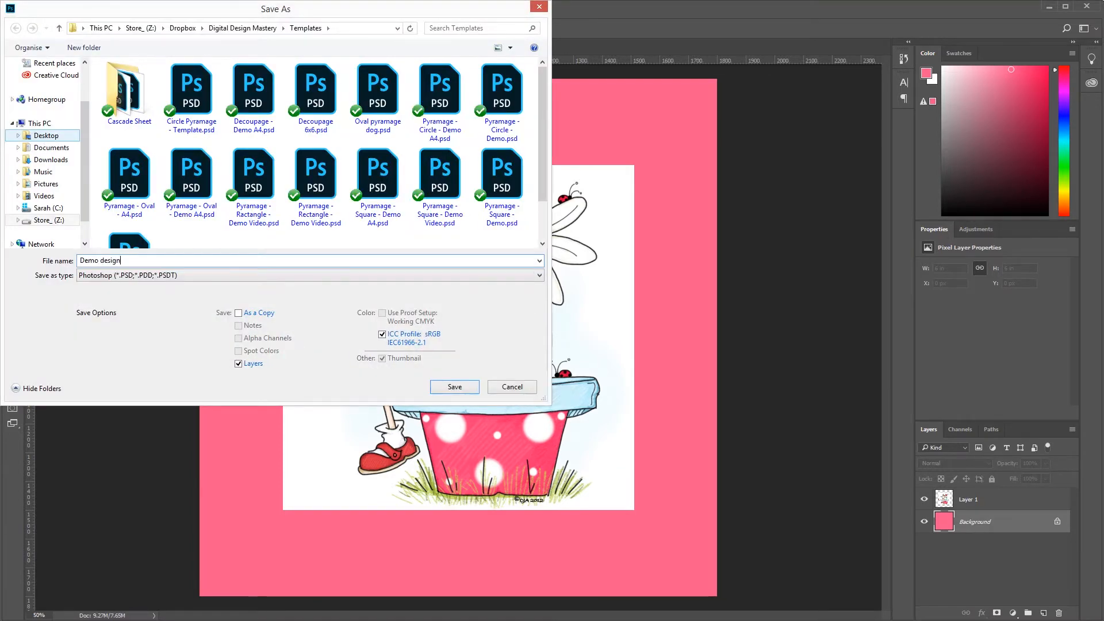
key("Return")
key("Return")
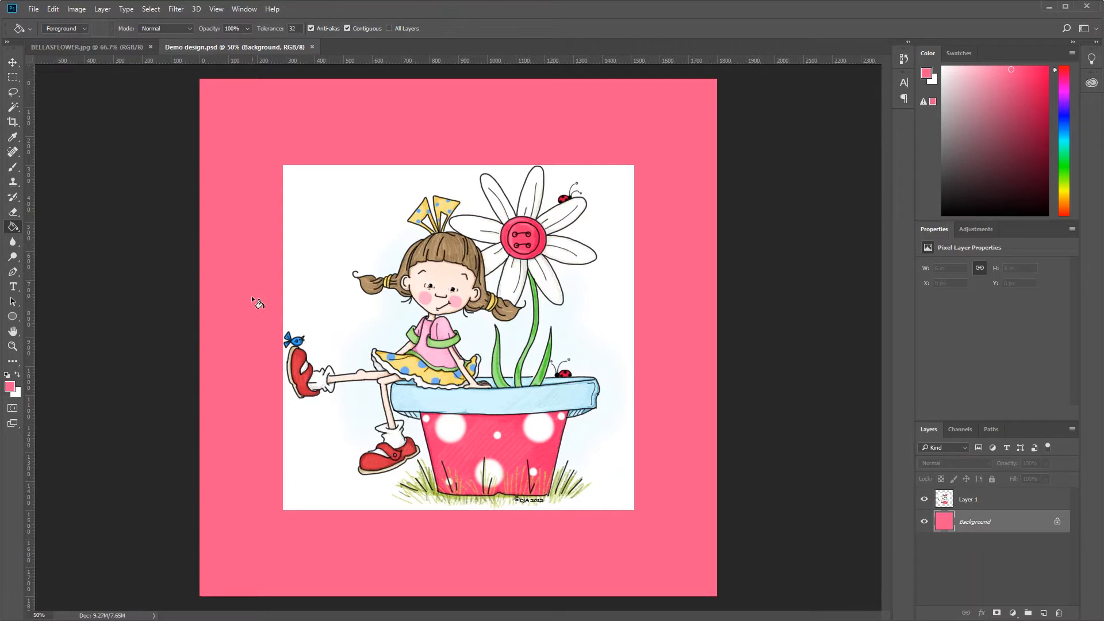
Draw a white (#ffffff) square about 1392 px wide with the Rectangle tool, between the pink background and the girl picture.
left_click(13, 318)
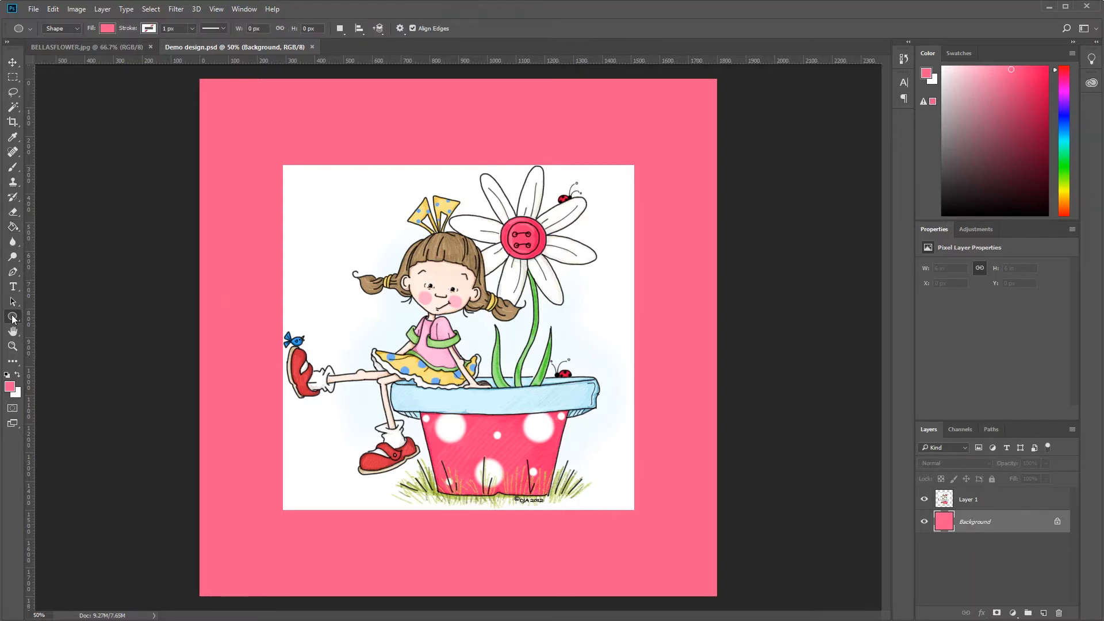
right_click(13, 318)
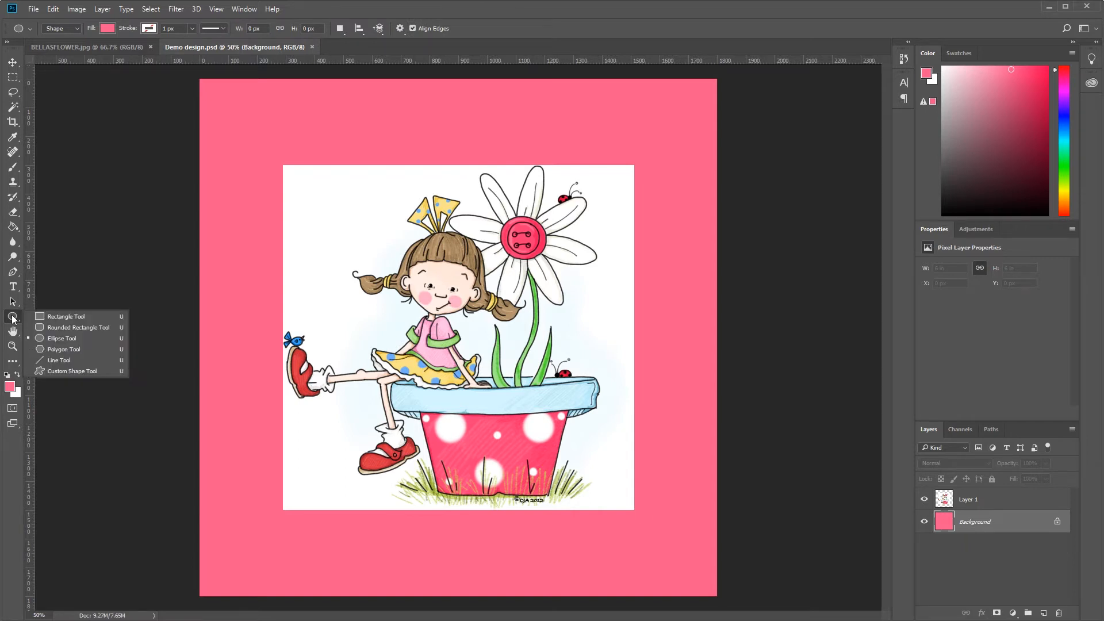
left_click(53, 316)
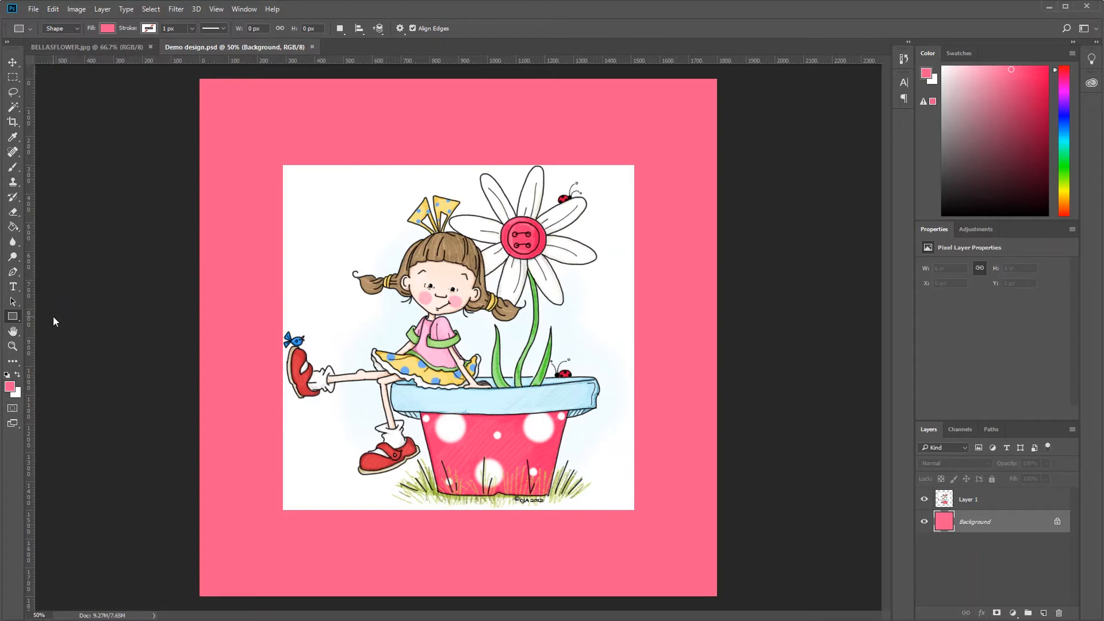
key("i")
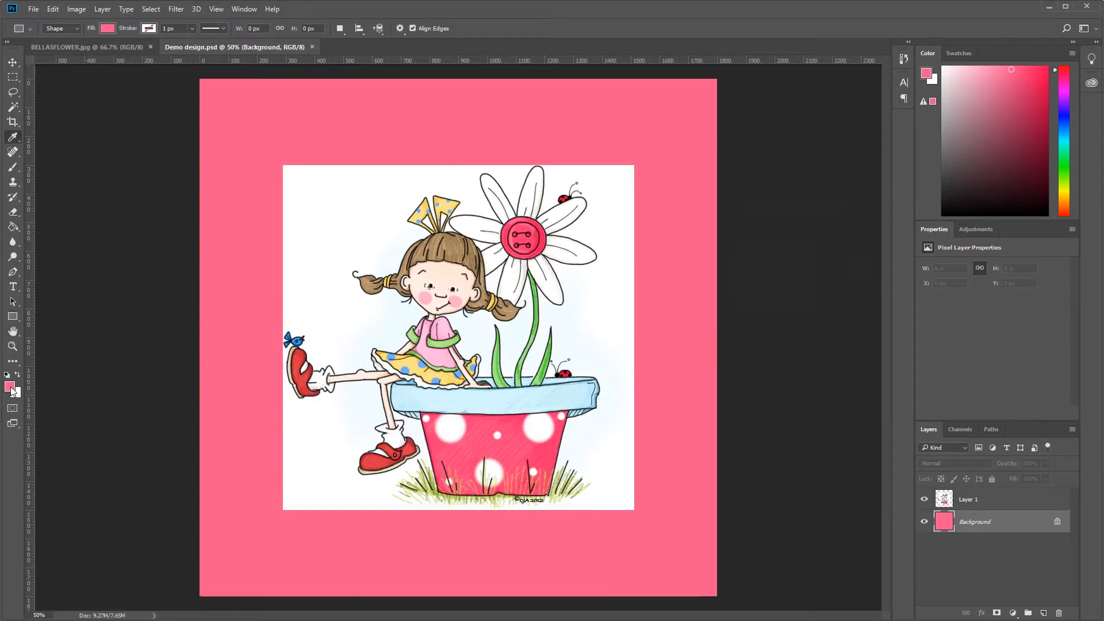
left_click(11, 390)
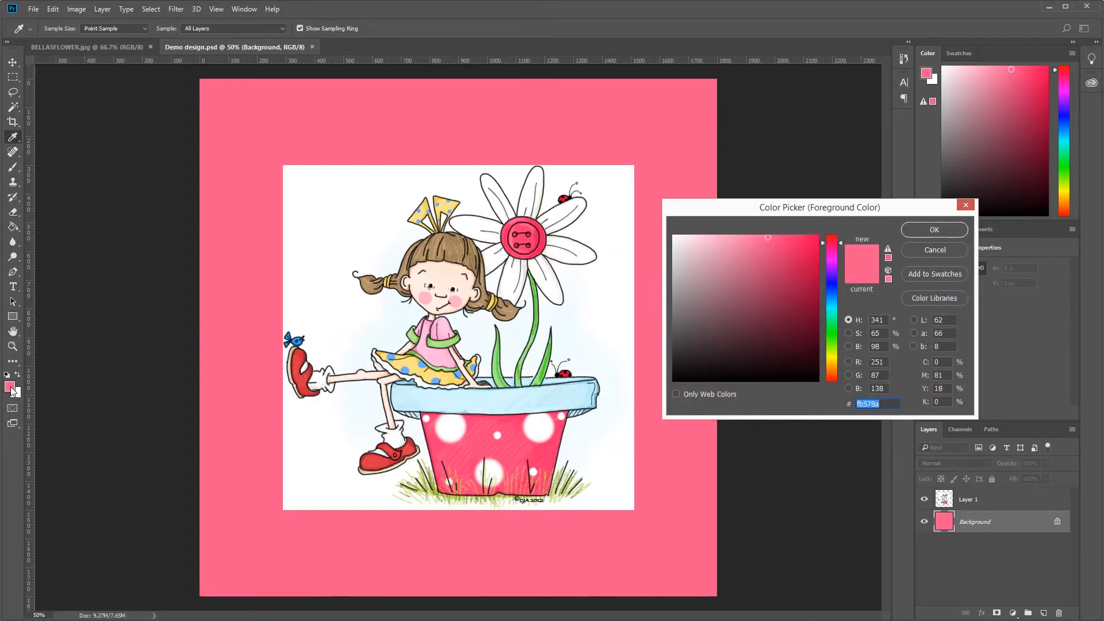
left_click(310, 171)
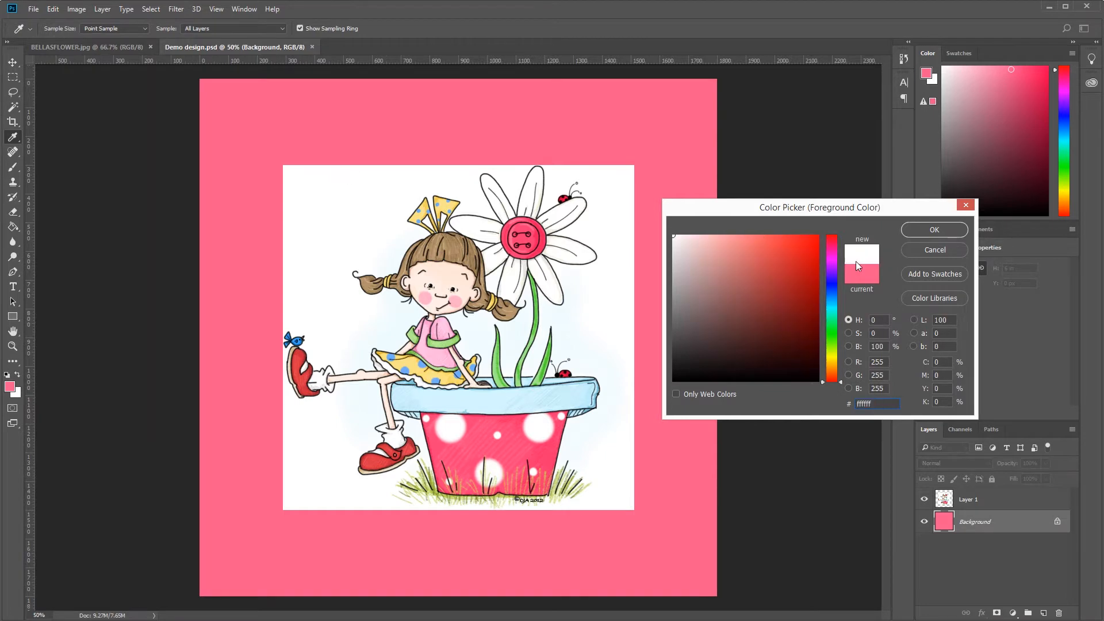
left_click(934, 230)
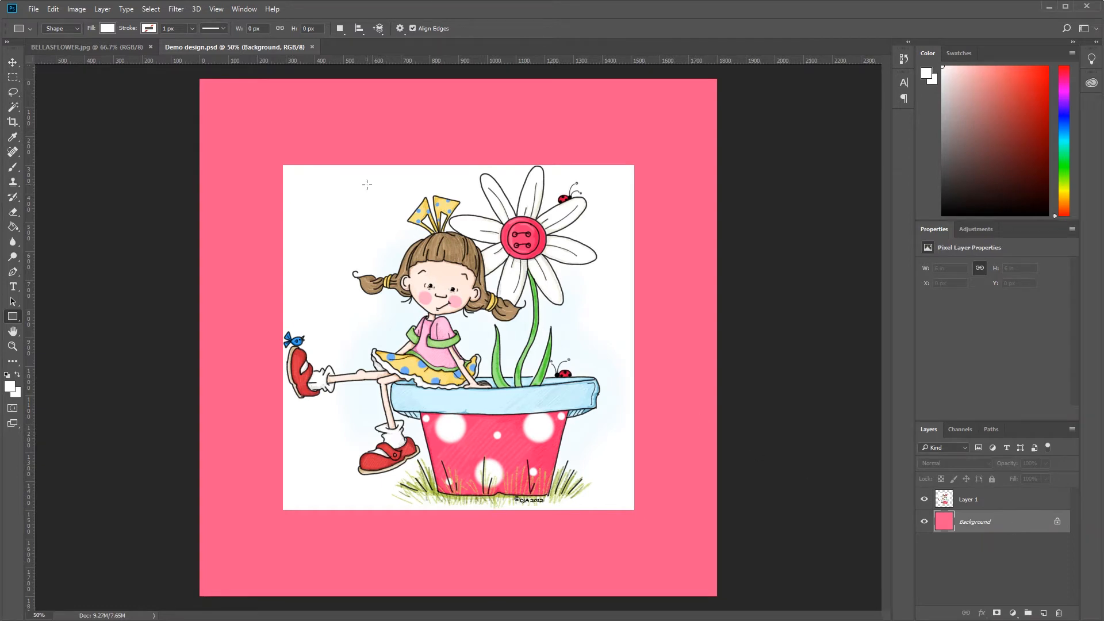
left_click_drag(249, 123, 650, 543)
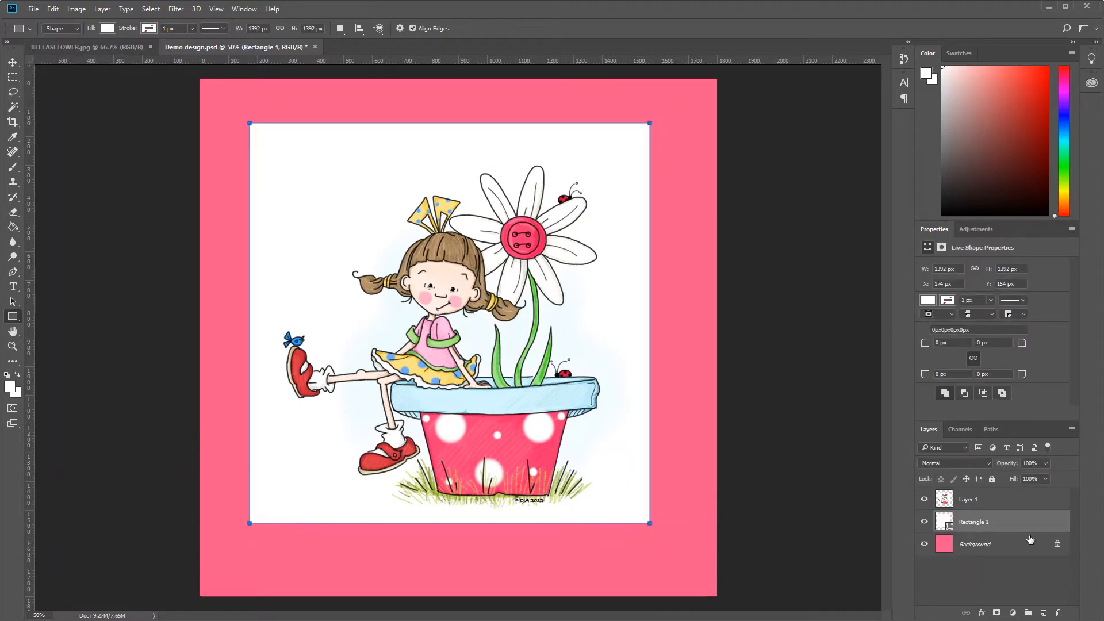
Add an empty layer above the Background and merge the white Rectangle 1 shape with it into one pixel layer.
left_click(984, 540)
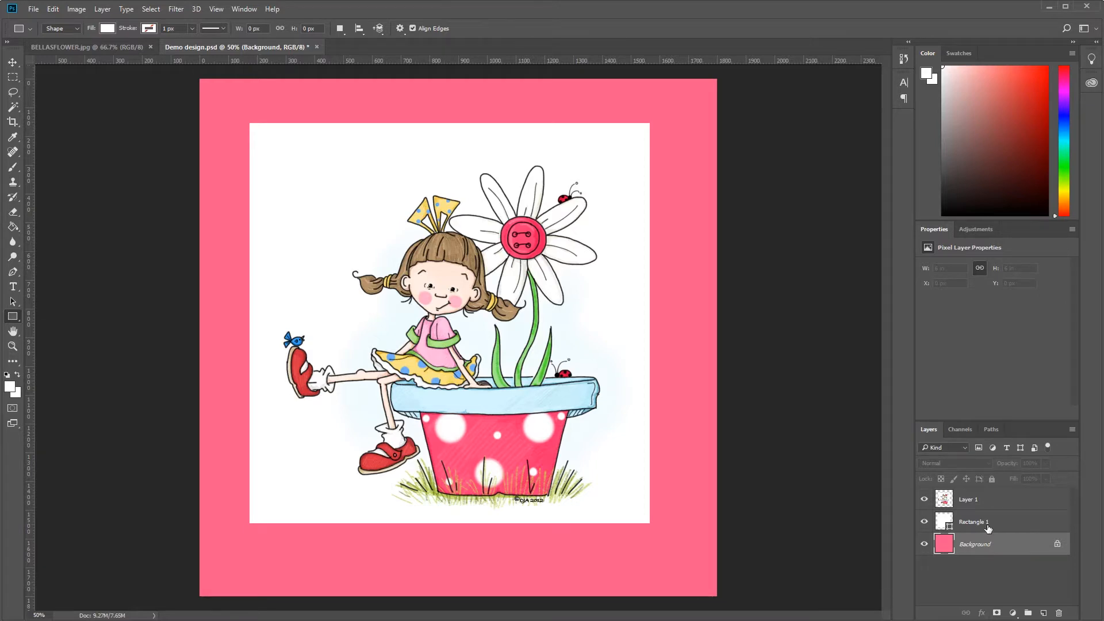
key("ctrl+shift+n")
key("Return")
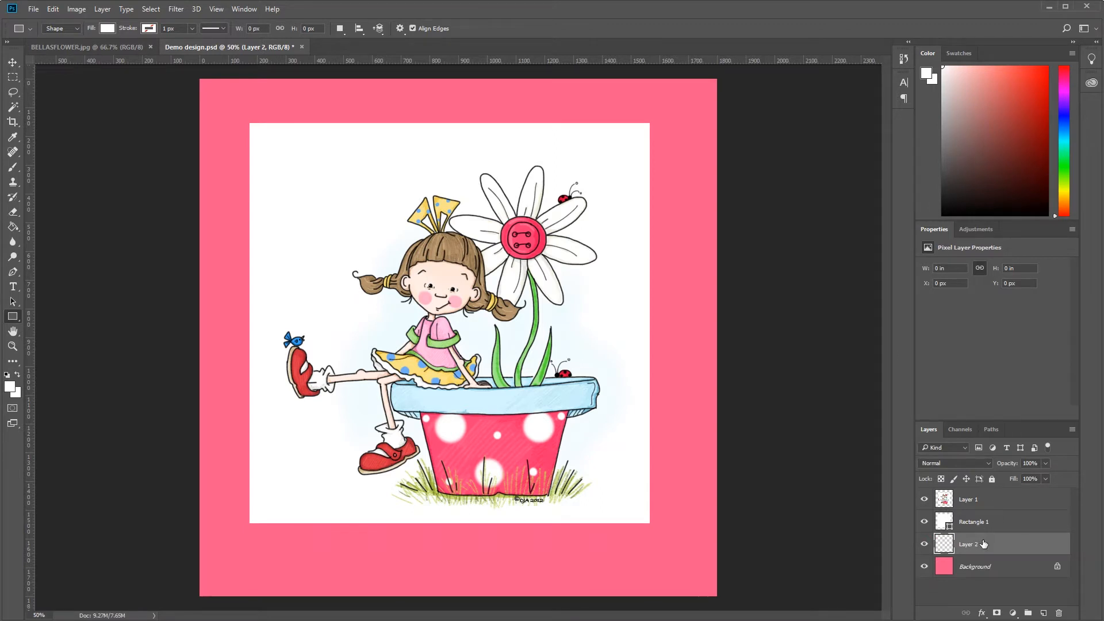
left_click(1017, 526)
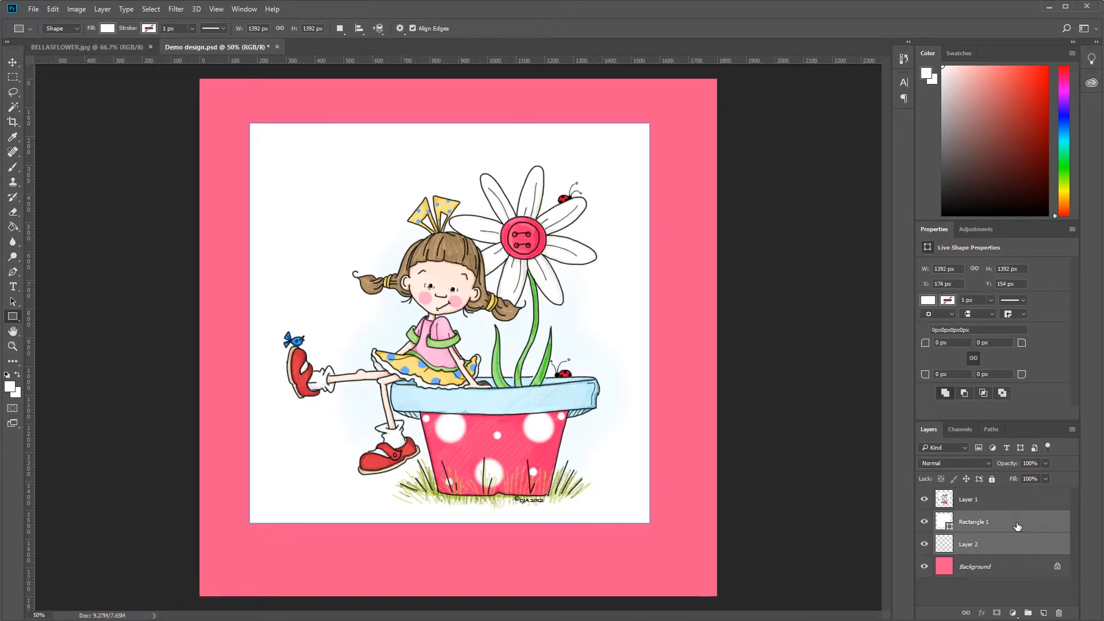
key("ctrl+e")
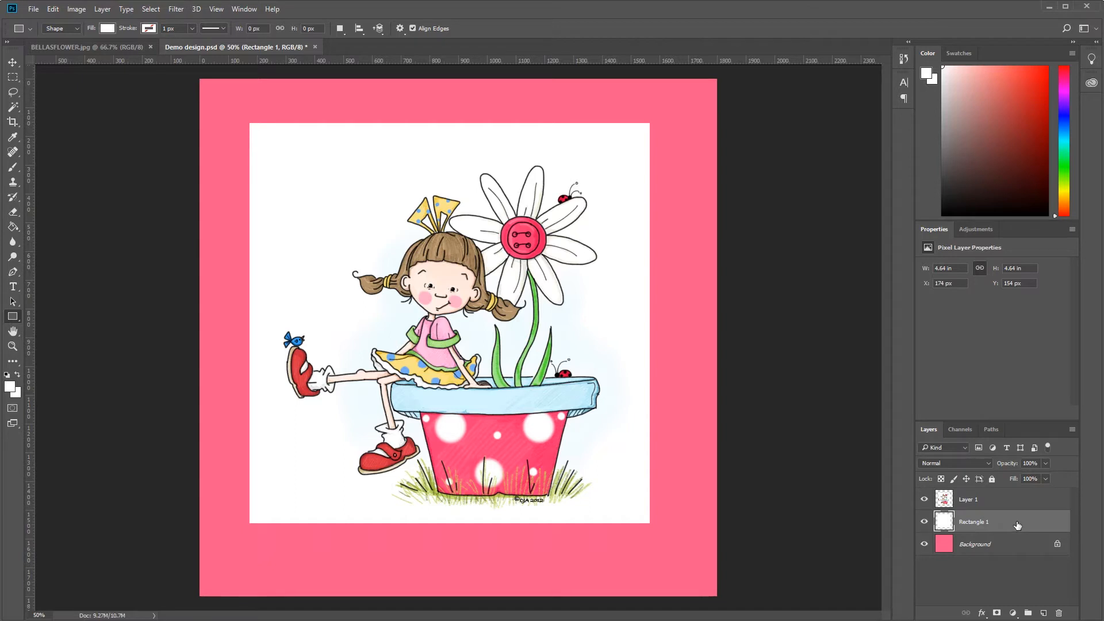
Cut the white square from its layer and paste it back centred on the canvas.
key("ctrl+a")
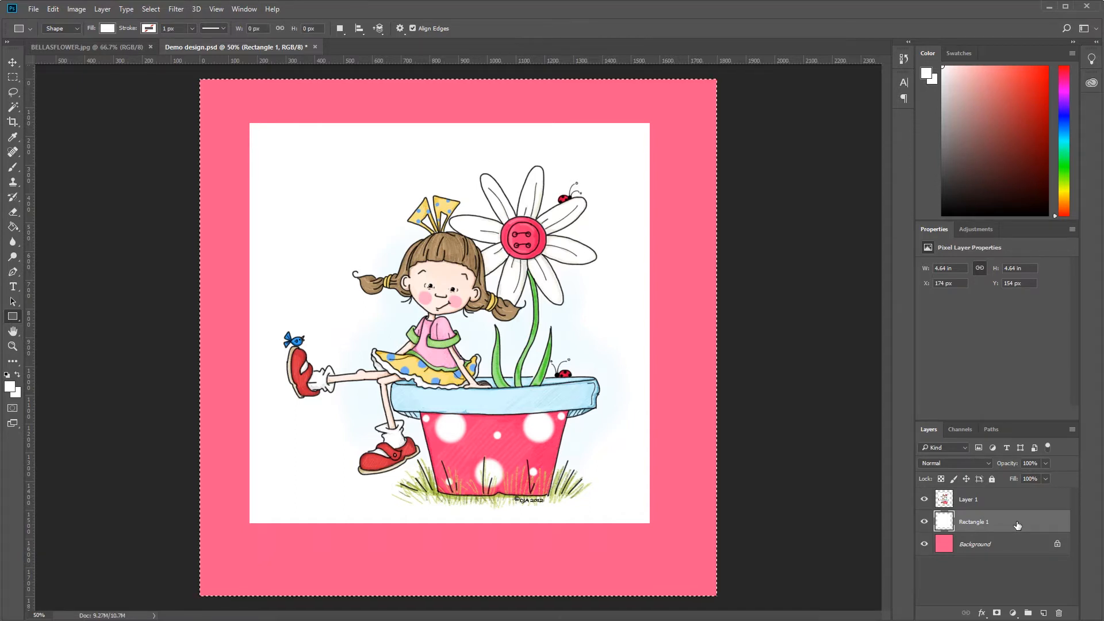
key("ctrl+x")
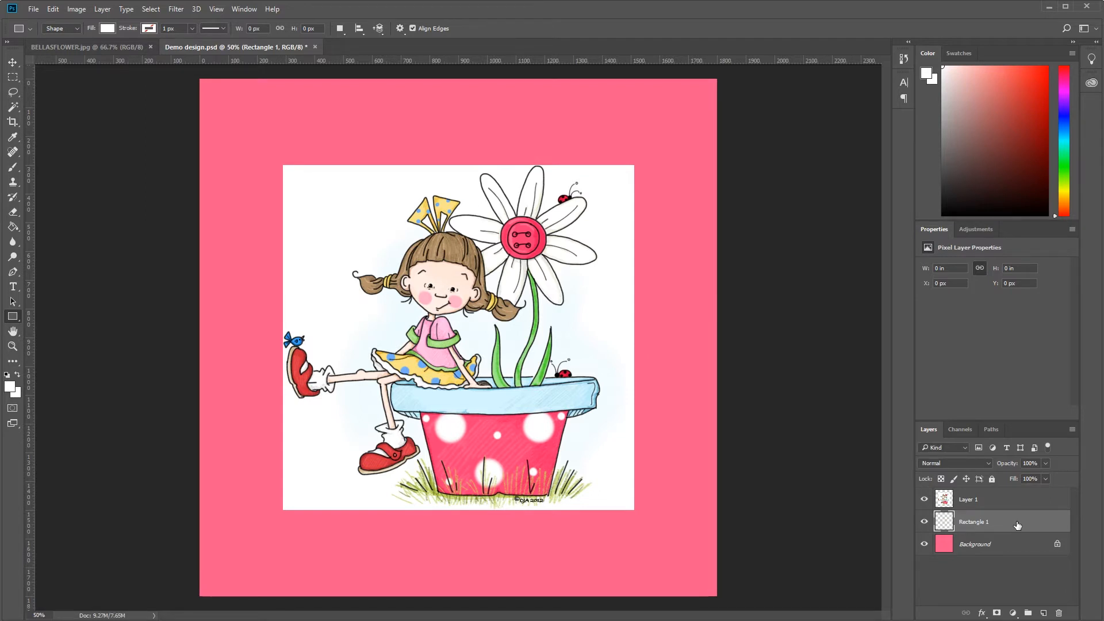
key("ctrl+a")
key("ctrl+v")
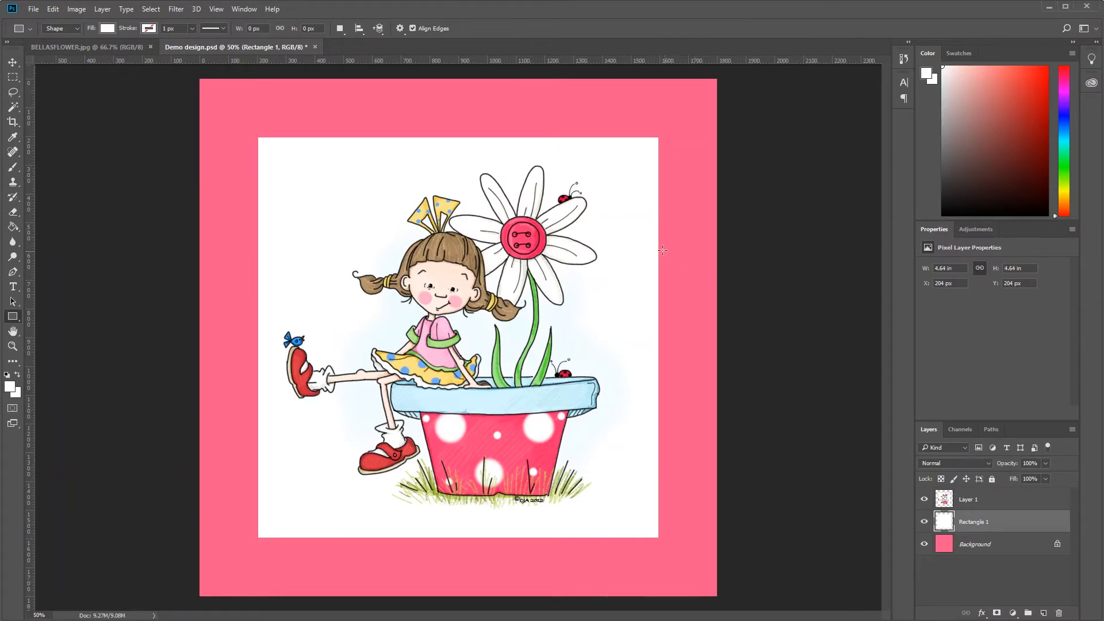
Add a Stroke layer style to the white square with a size of 38 px and position Outside.
double_click(1053, 522)
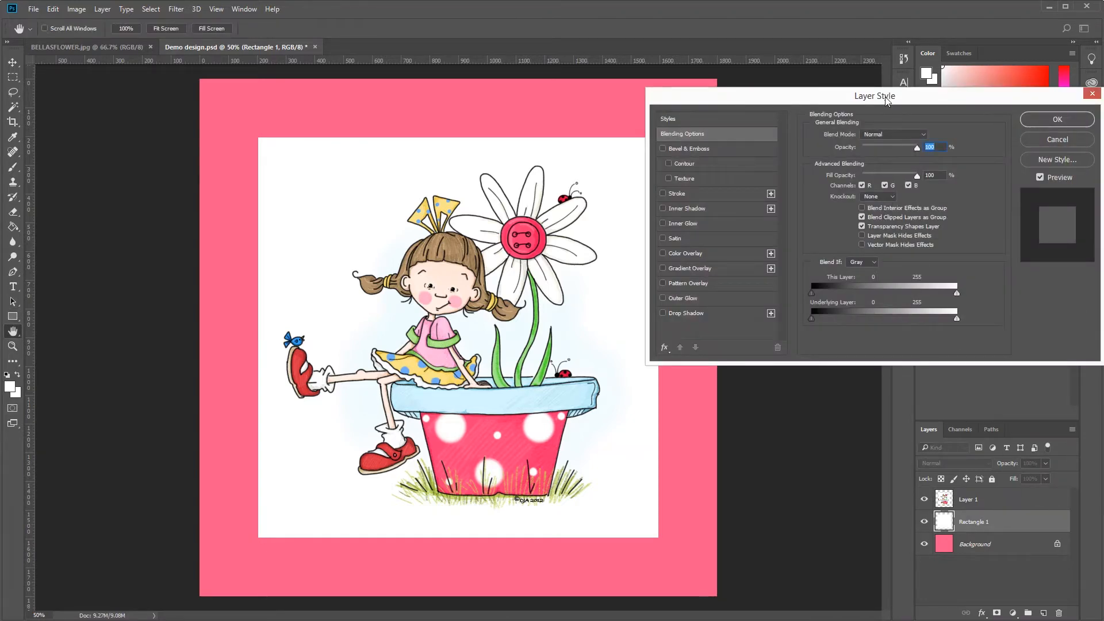
left_click_drag(887, 100, 816, 111)
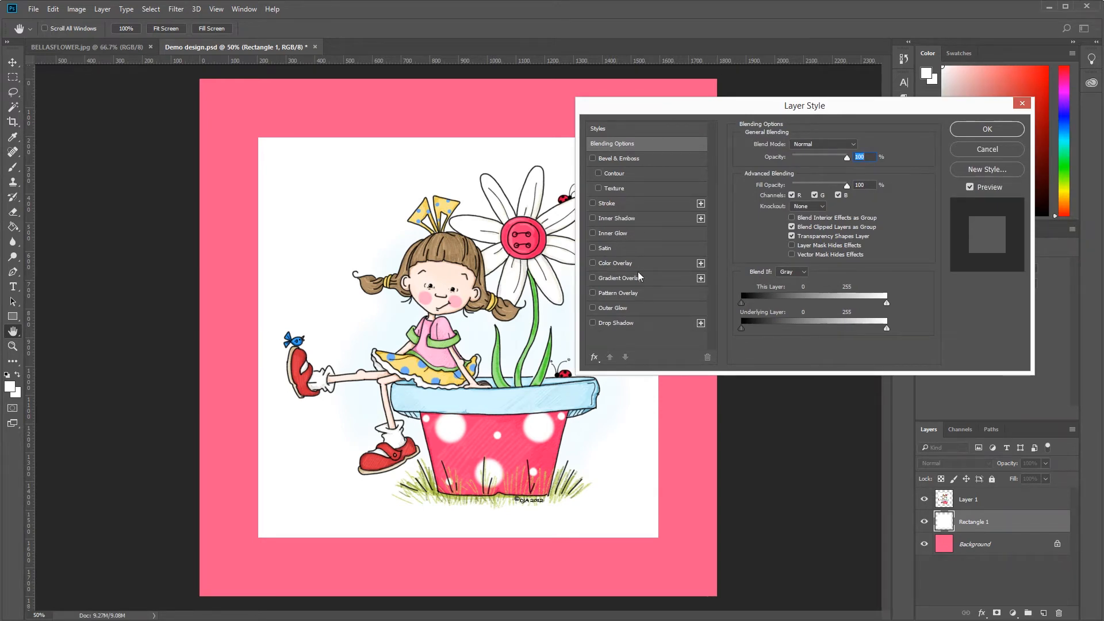
left_click(643, 204)
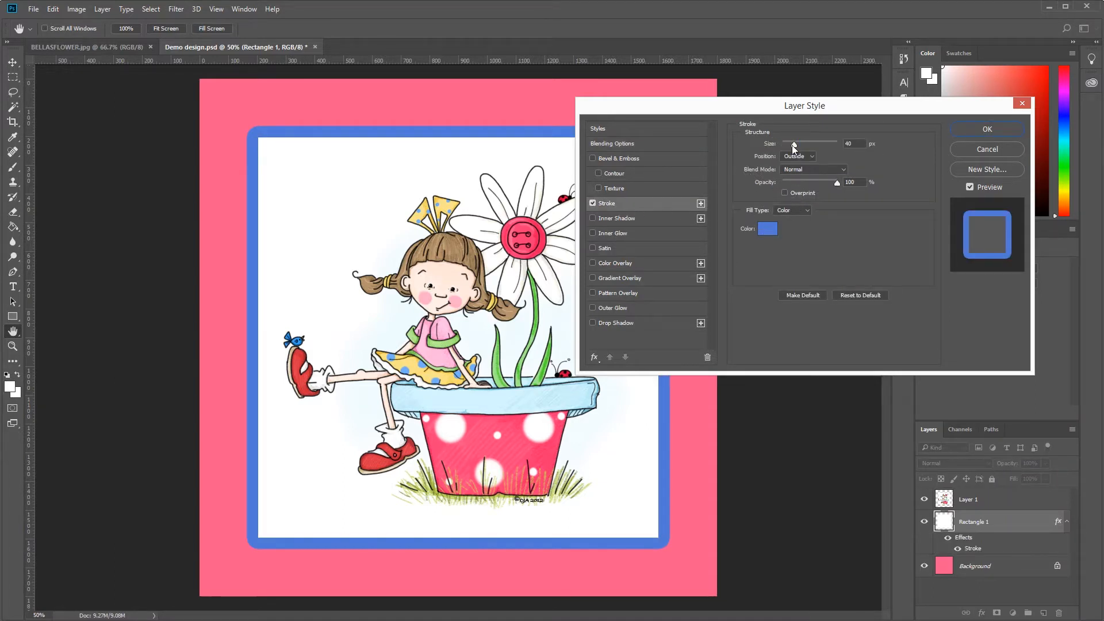
left_click_drag(792, 144, 793, 142)
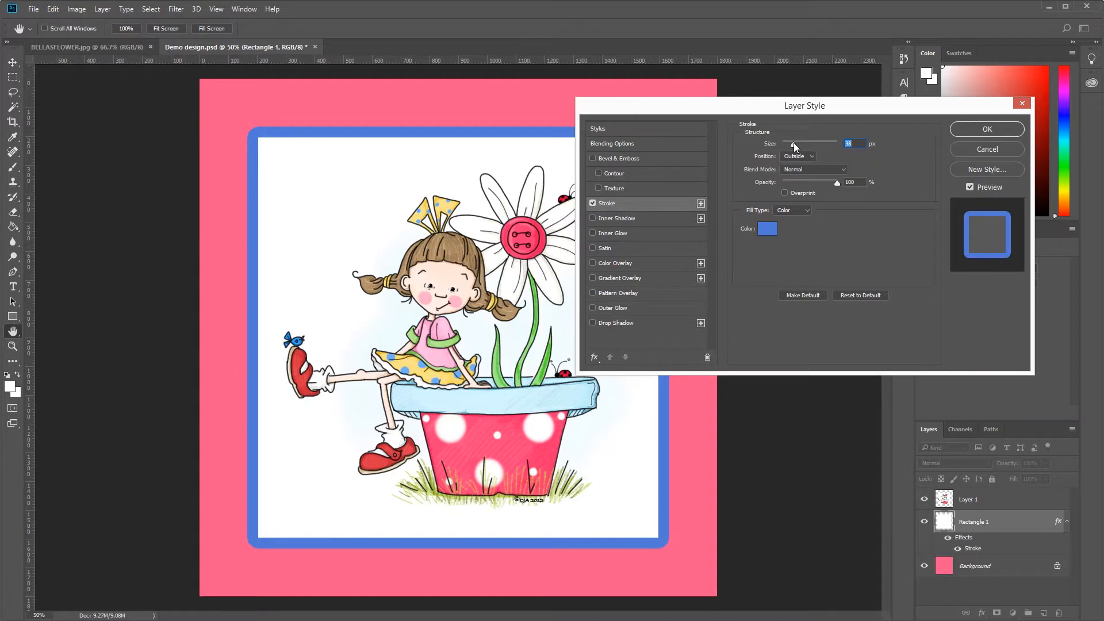
left_click(793, 158)
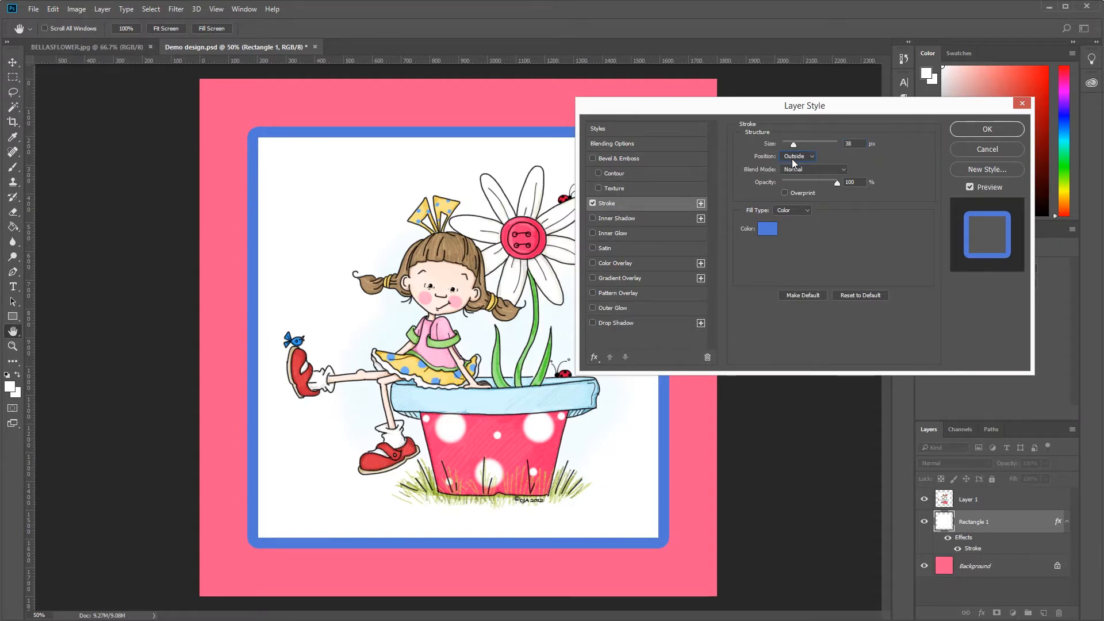
left_click(791, 172)
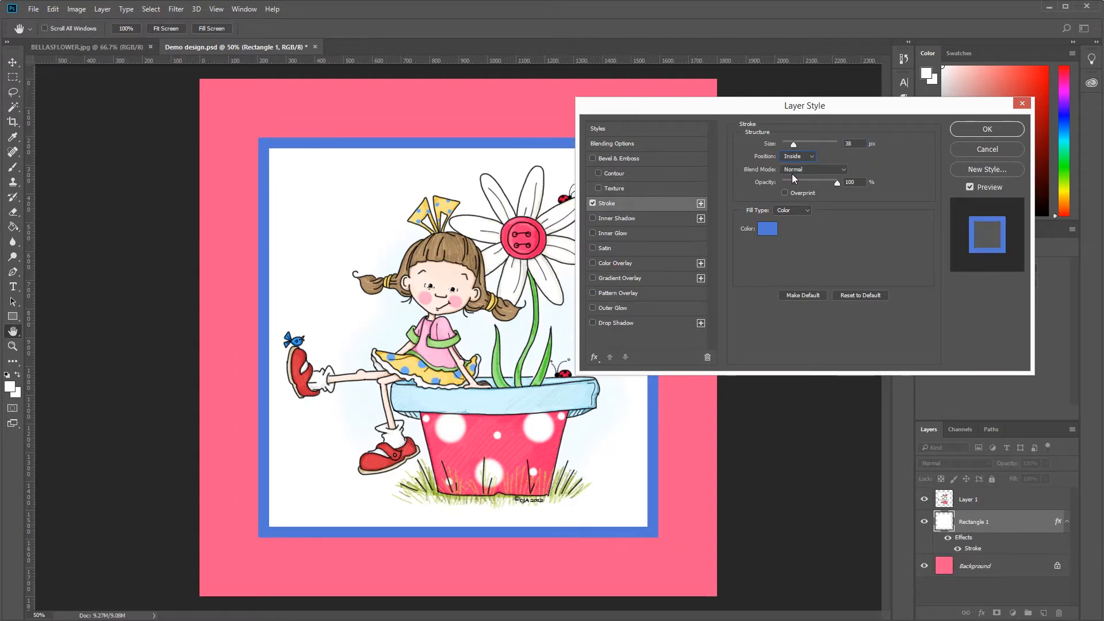
left_click(794, 157)
left_click(794, 165)
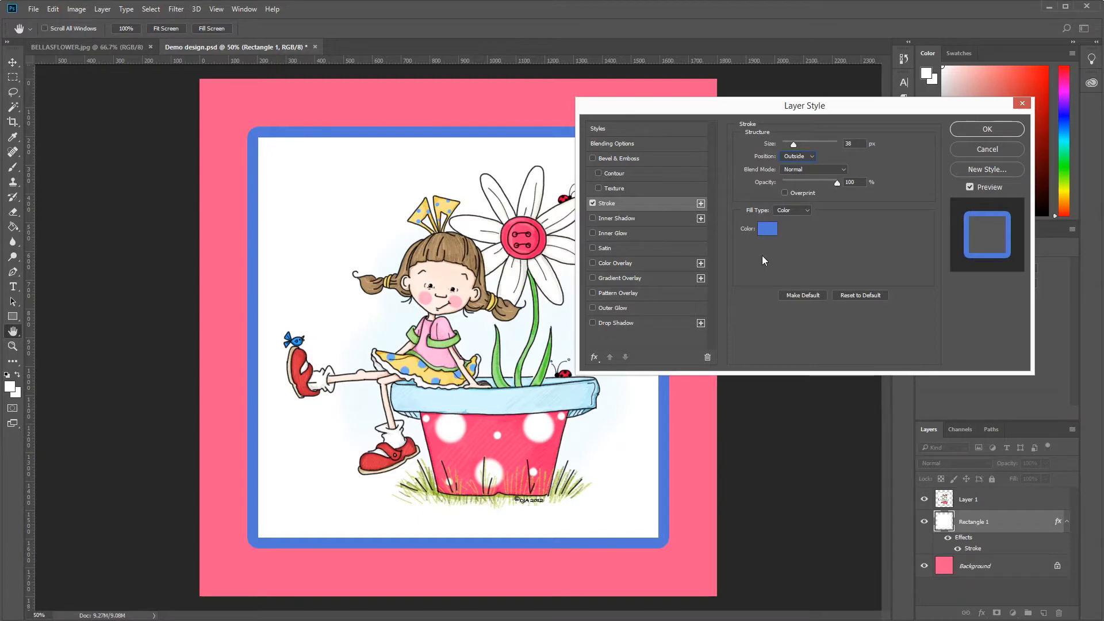
Set the stroke colour to the dark pink #ef1a5d sampled from the flower's button and apply the layer style.
left_click(762, 233)
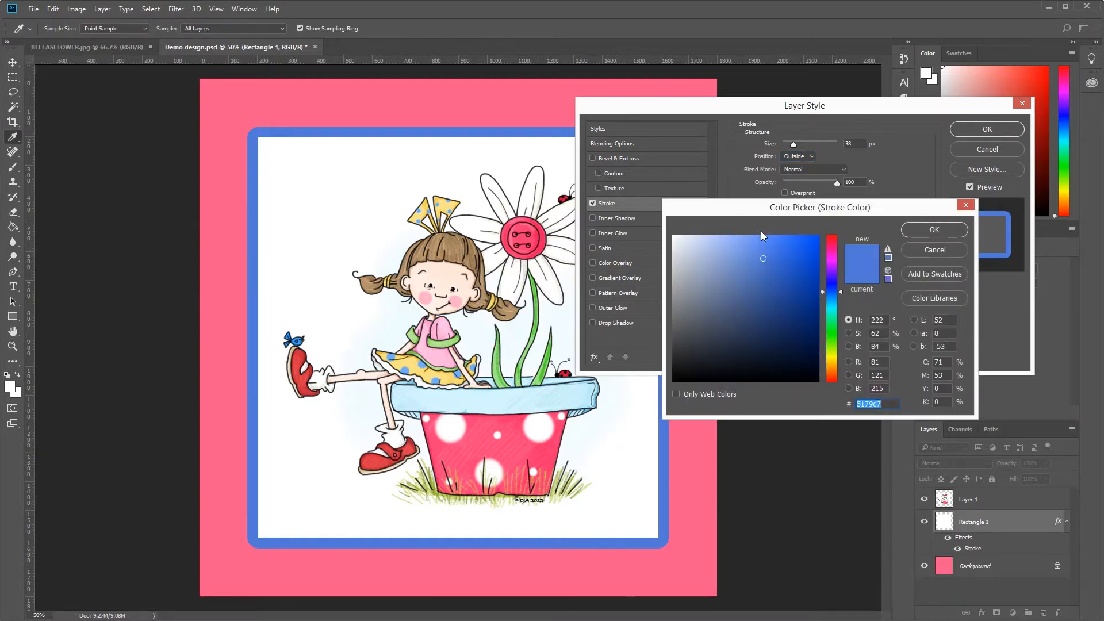
left_click(542, 242)
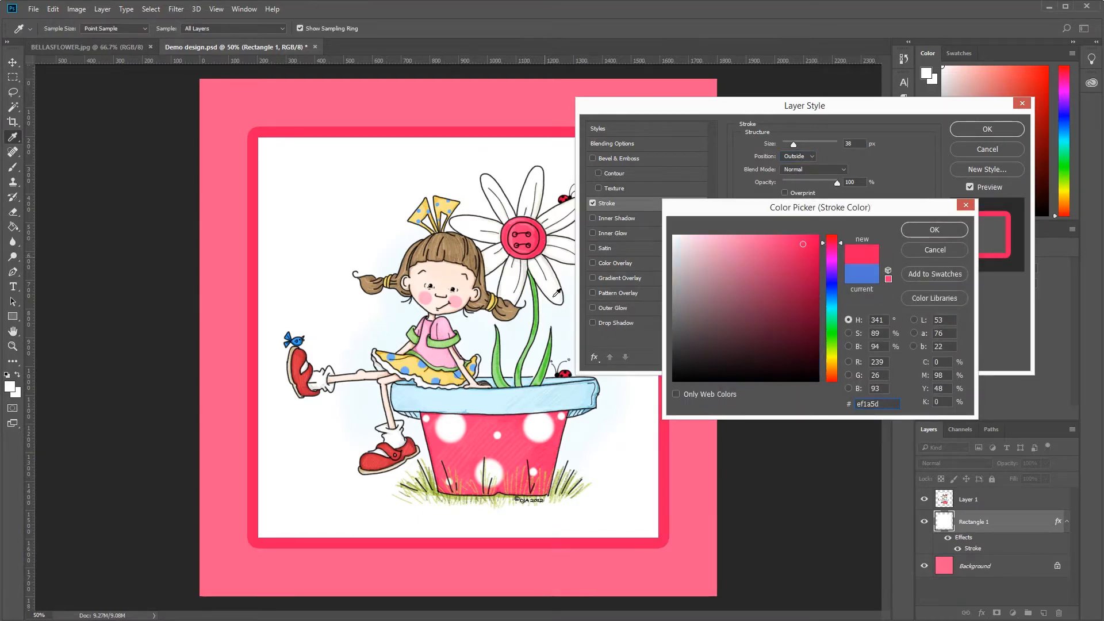
left_click(926, 228)
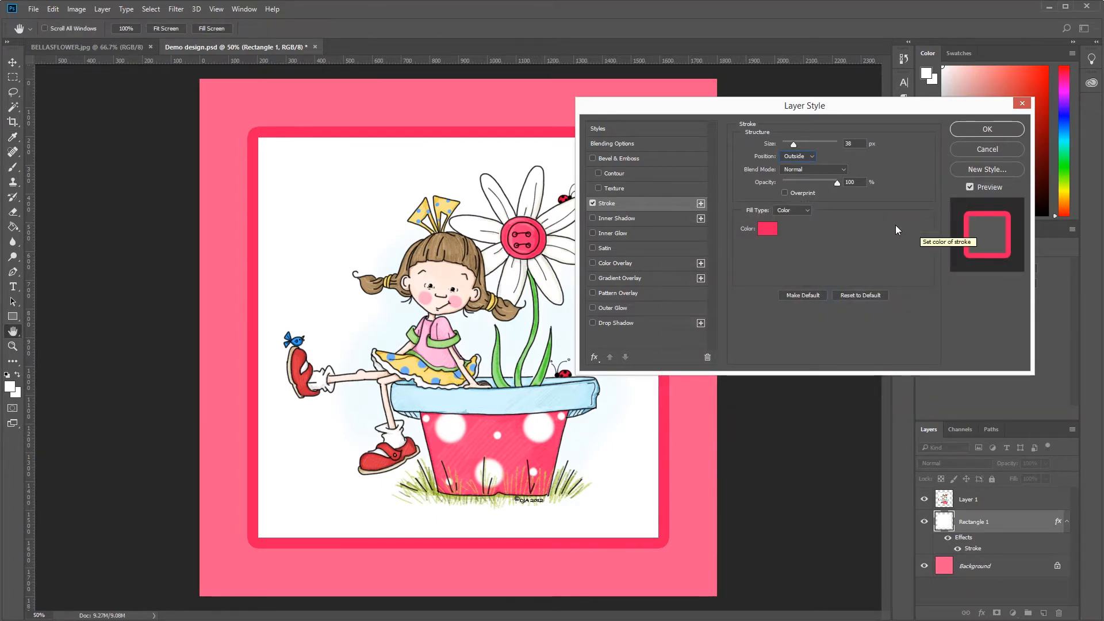
left_click(977, 130)
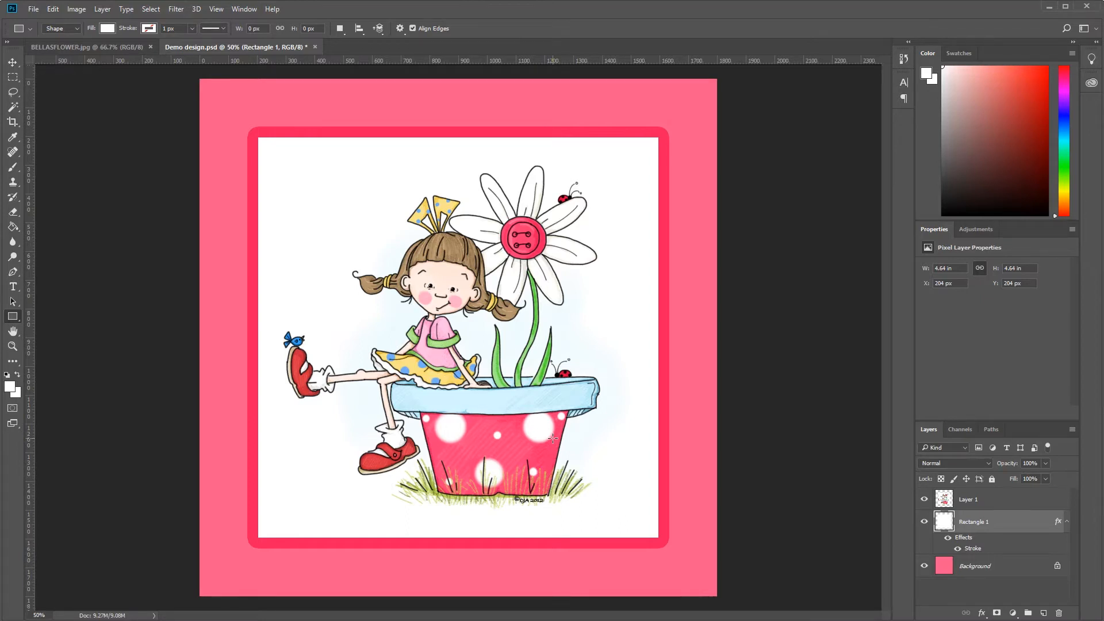
Draw a white circle about 238 px wide with the Ellipse tool near the canvas's upper-left corner, directly above the Background layer.
left_click(1012, 567)
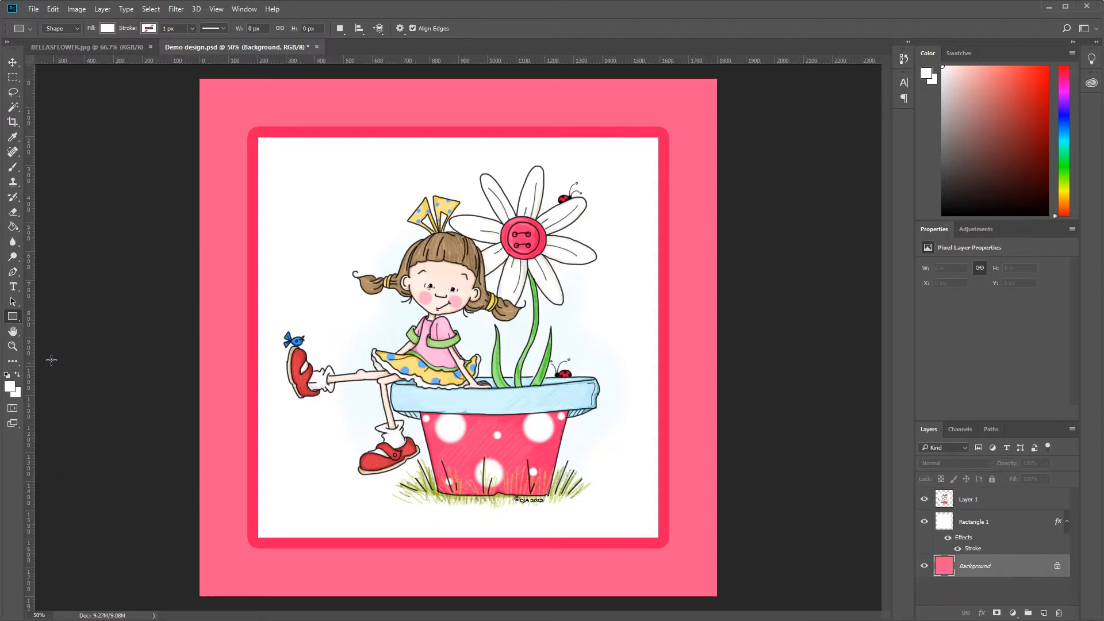
right_click(14, 315)
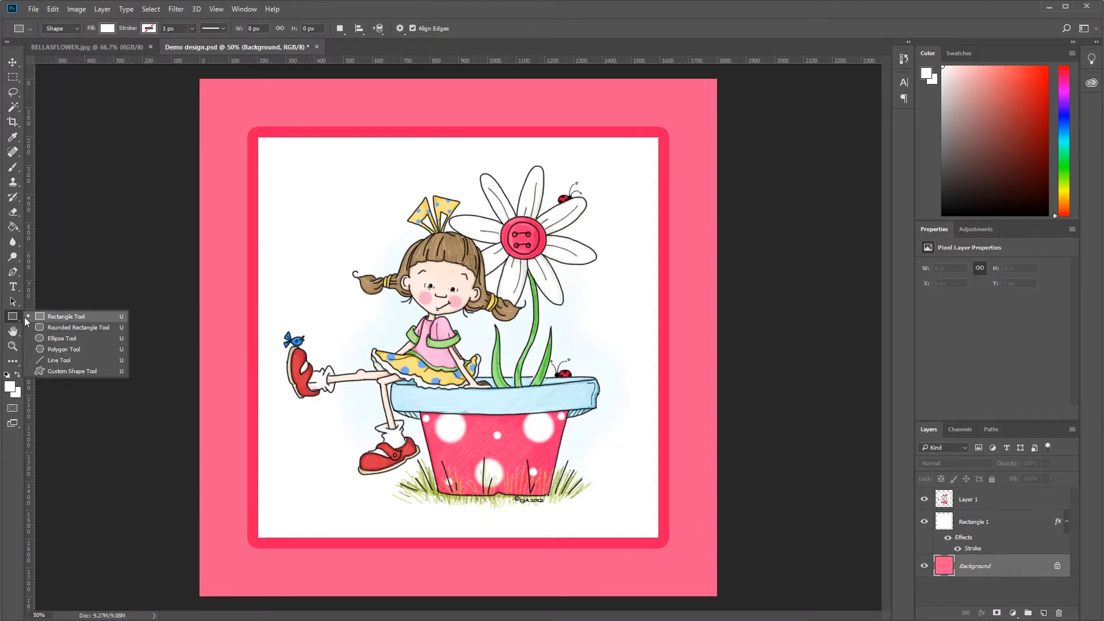
left_click(96, 339)
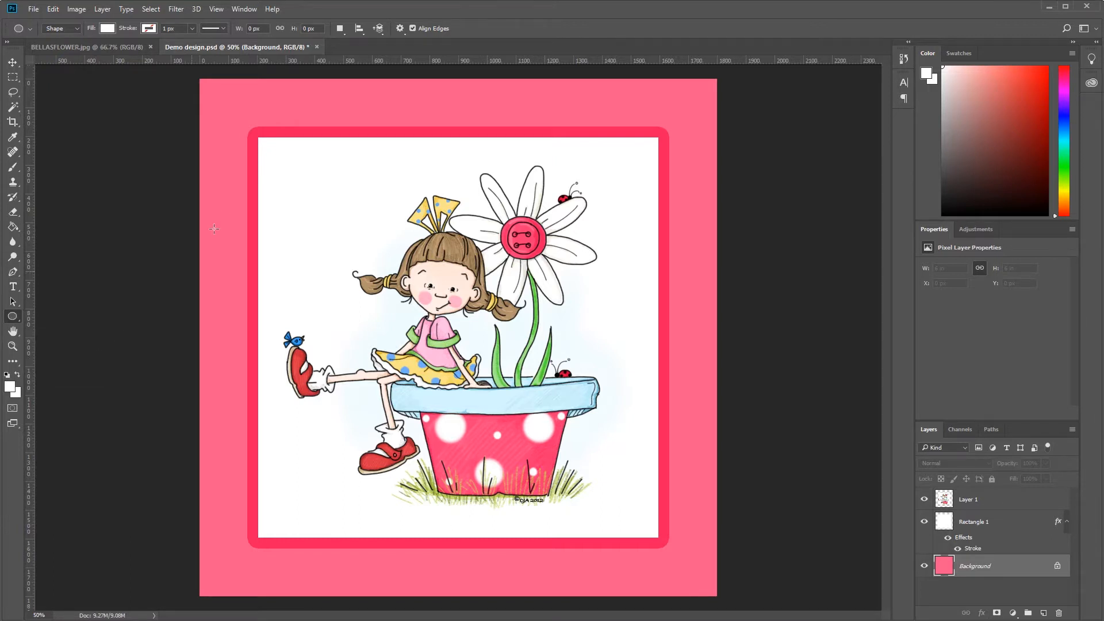
left_click_drag(220, 95, 276, 140)
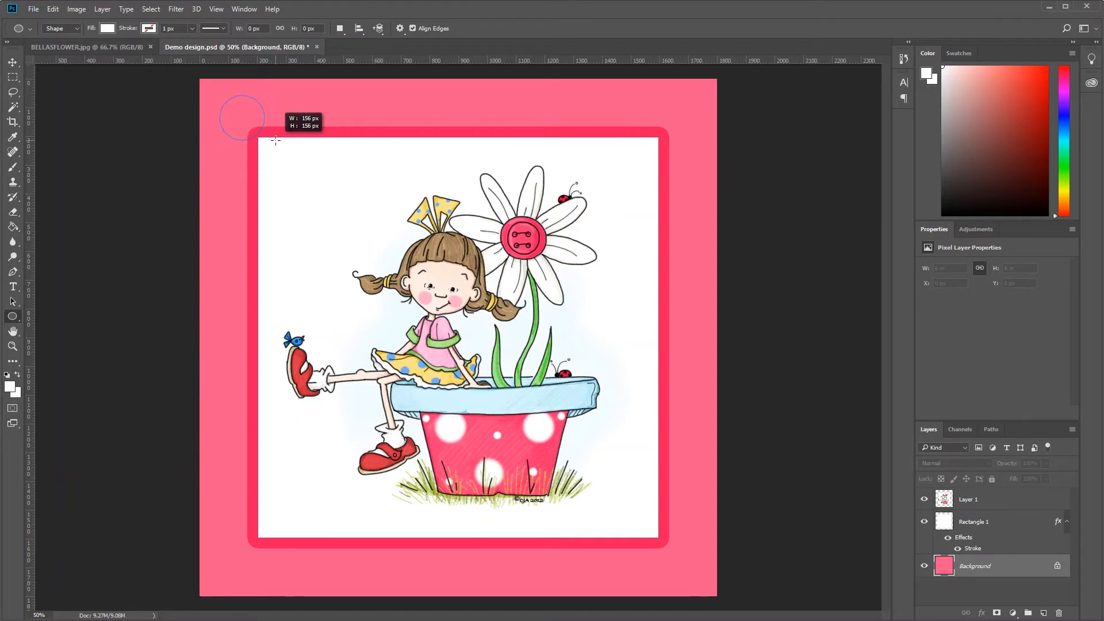
left_click_drag(275, 140, 292, 164)
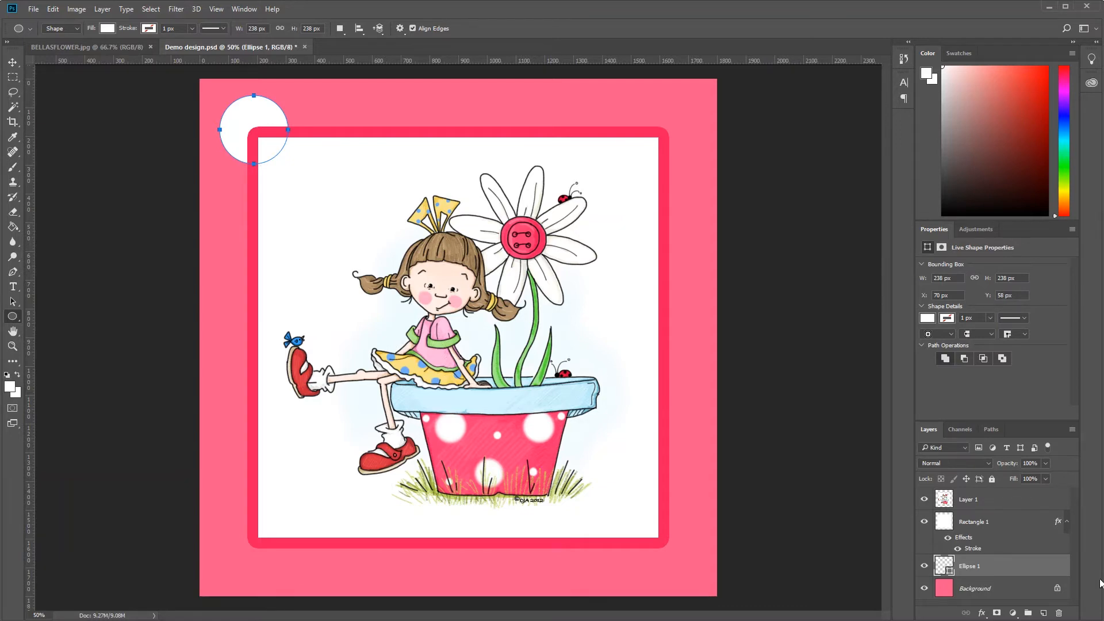
Set the circle's opacity to 50% in its blending options.
double_click(1052, 566)
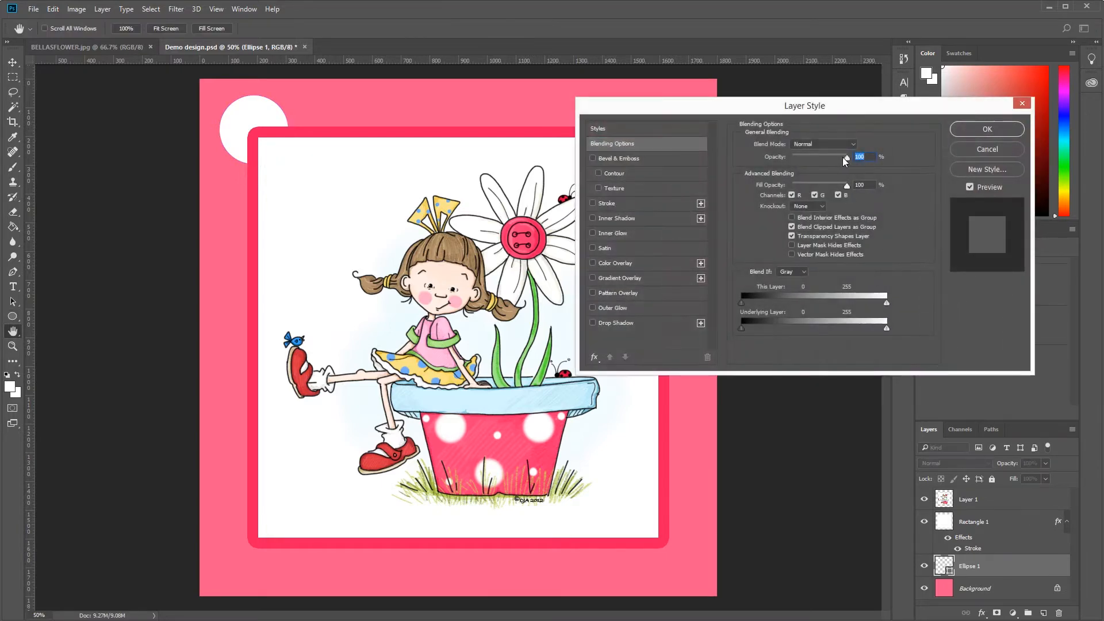
left_click_drag(847, 156, 821, 163)
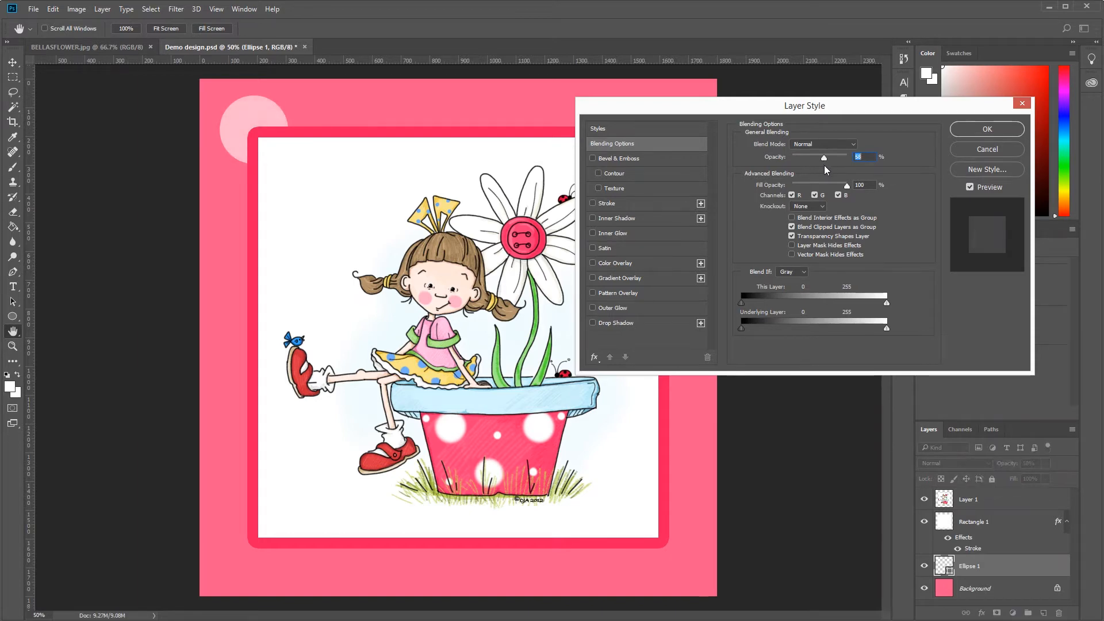
type("50")
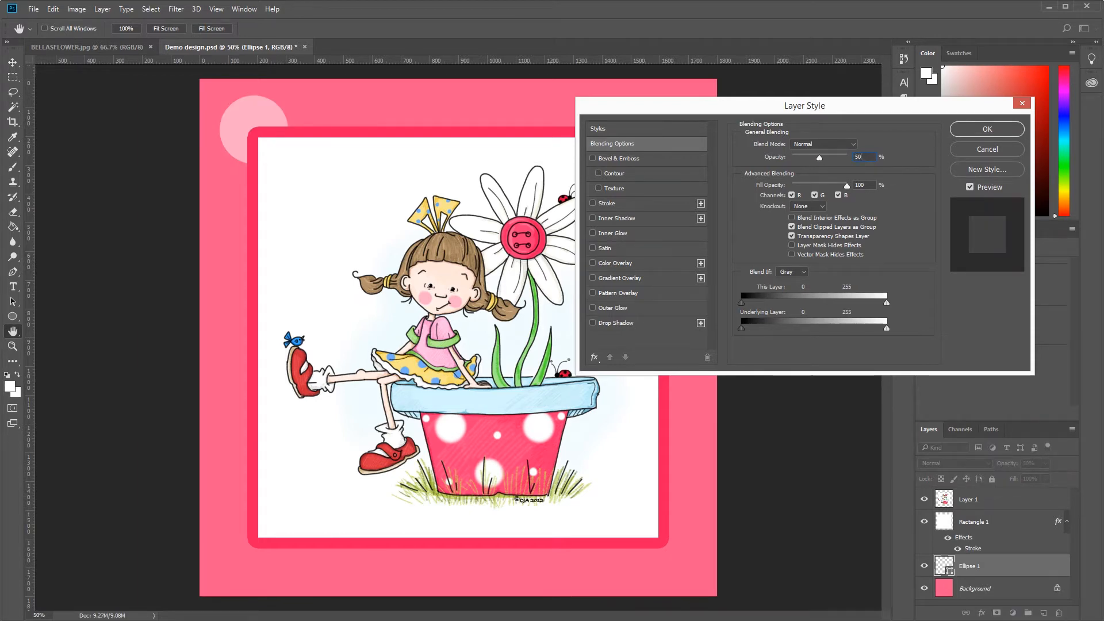
left_click(967, 128)
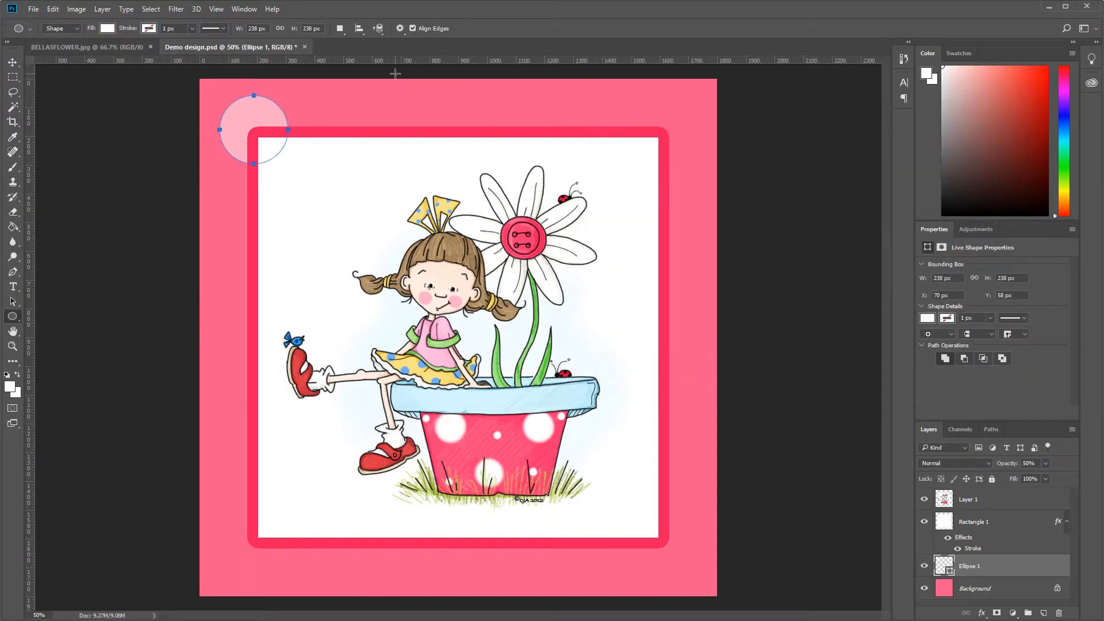
Draw a second circle about 182 px wide over the canvas's top edge and paste the first circle's layer style onto it.
left_click_drag(395, 74, 467, 127)
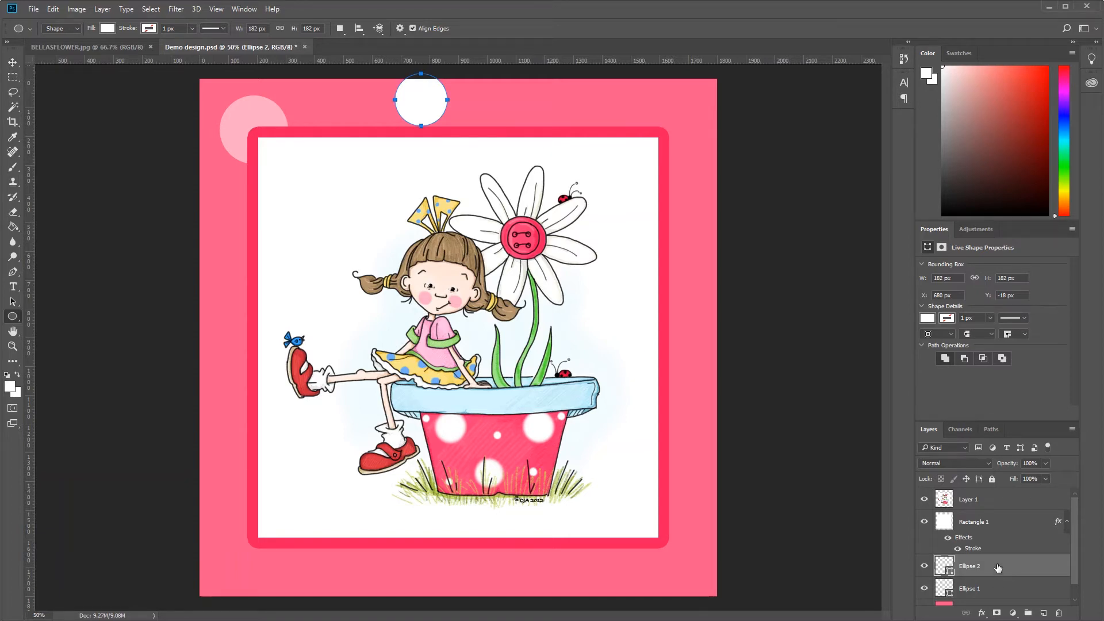
left_click(1035, 590)
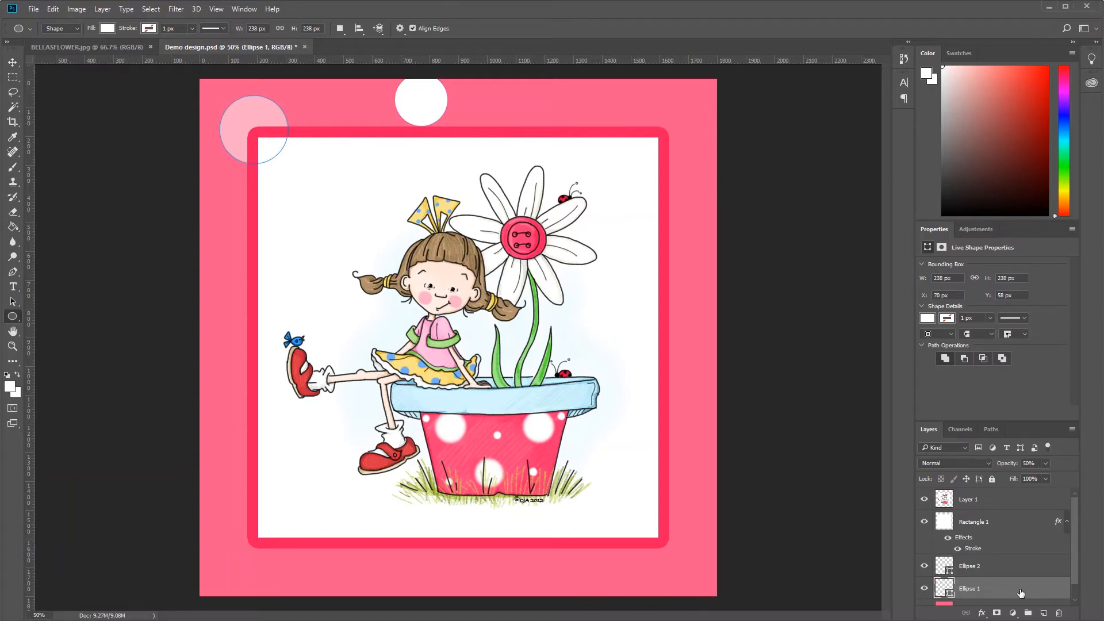
right_click(1020, 593)
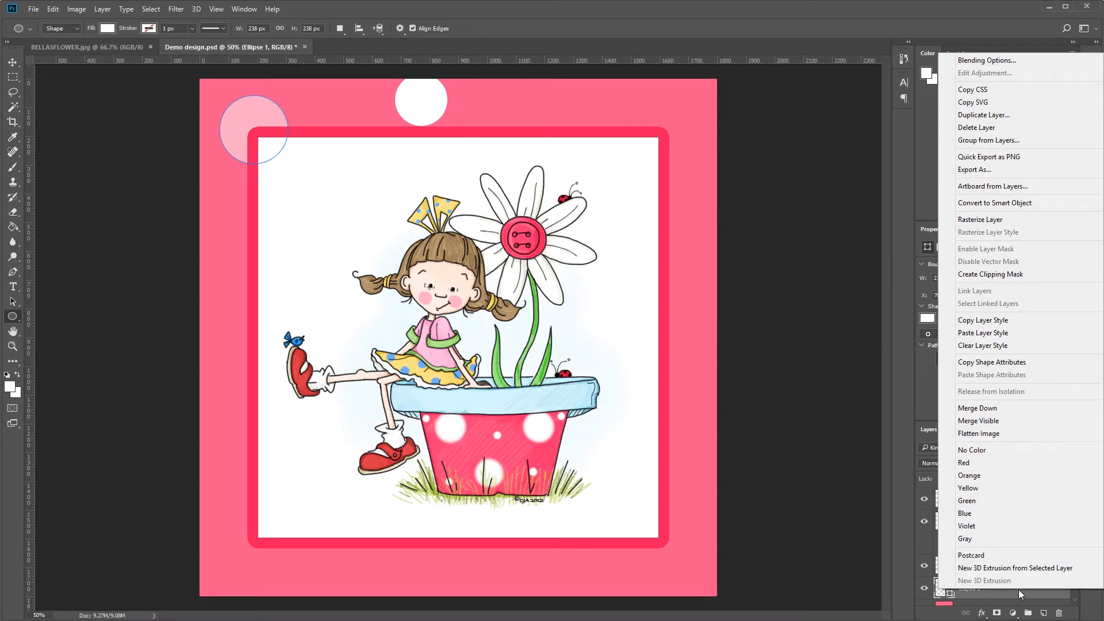
left_click(1019, 320)
left_click(1020, 572)
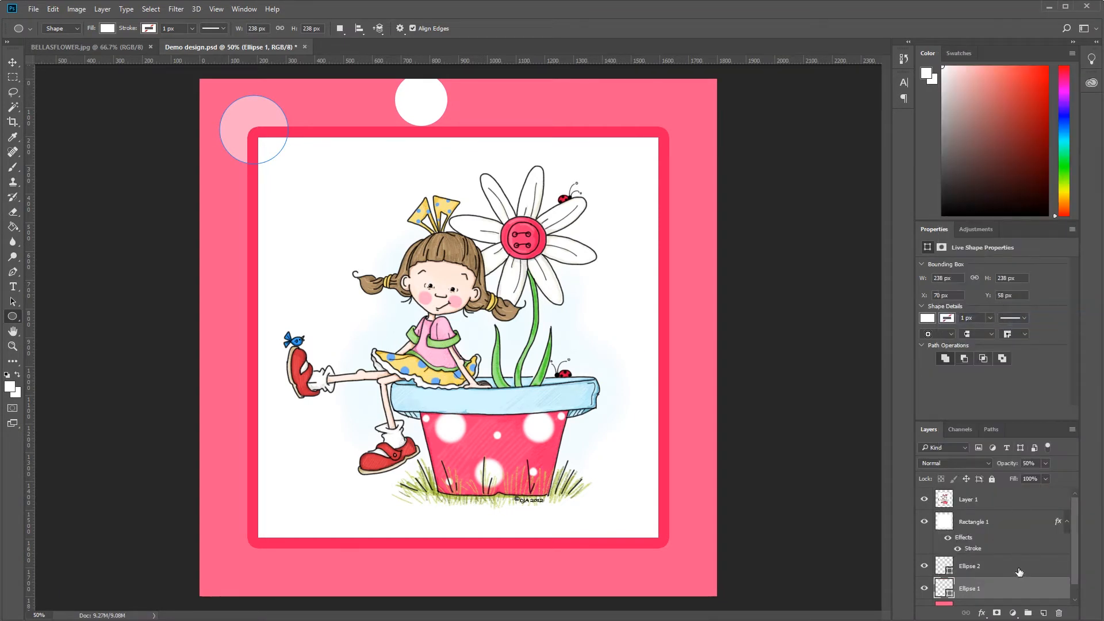
right_click(1018, 563)
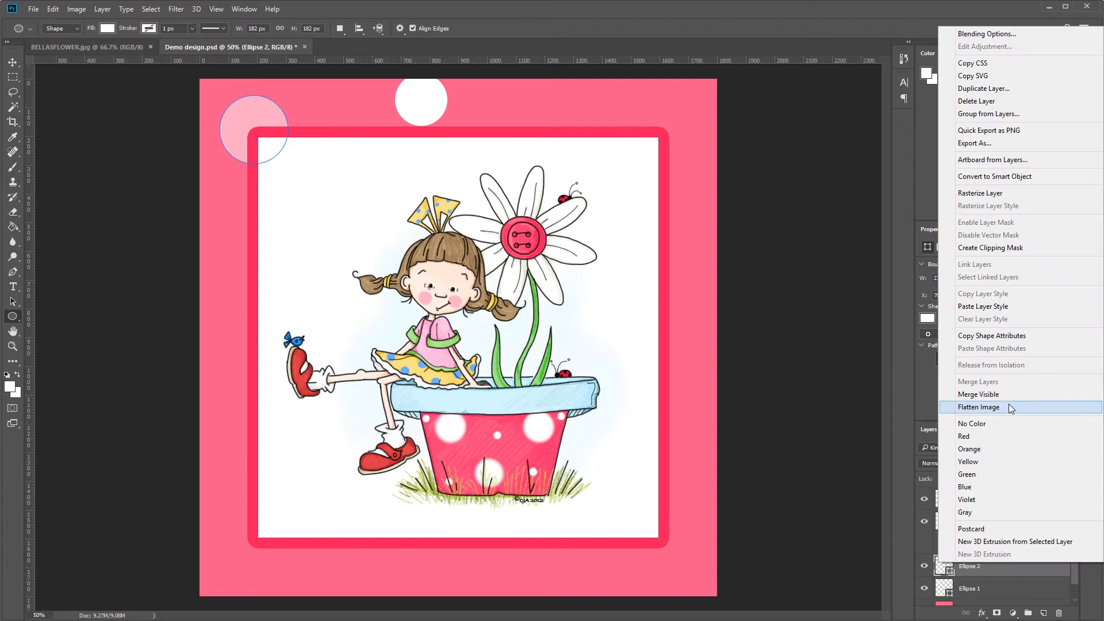
left_click(1006, 306)
Set the foreground colour to light pink #fdabc5, sampled from the first translucent circle, with the Ellipse 2 layer selected.
scroll(993, 599, "down", 1)
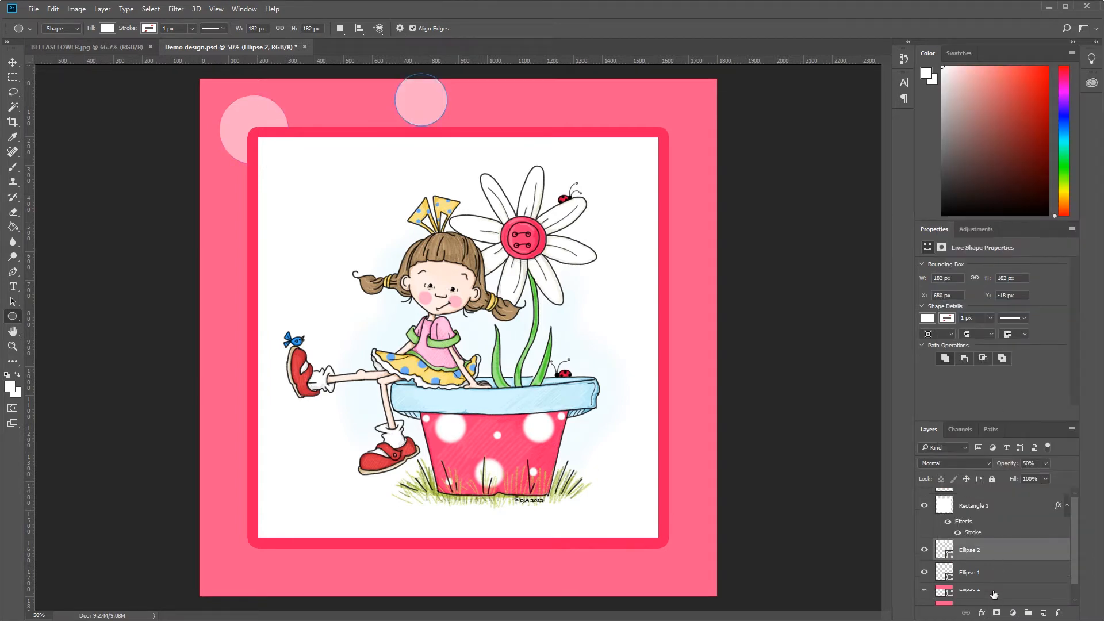
left_click(1000, 601)
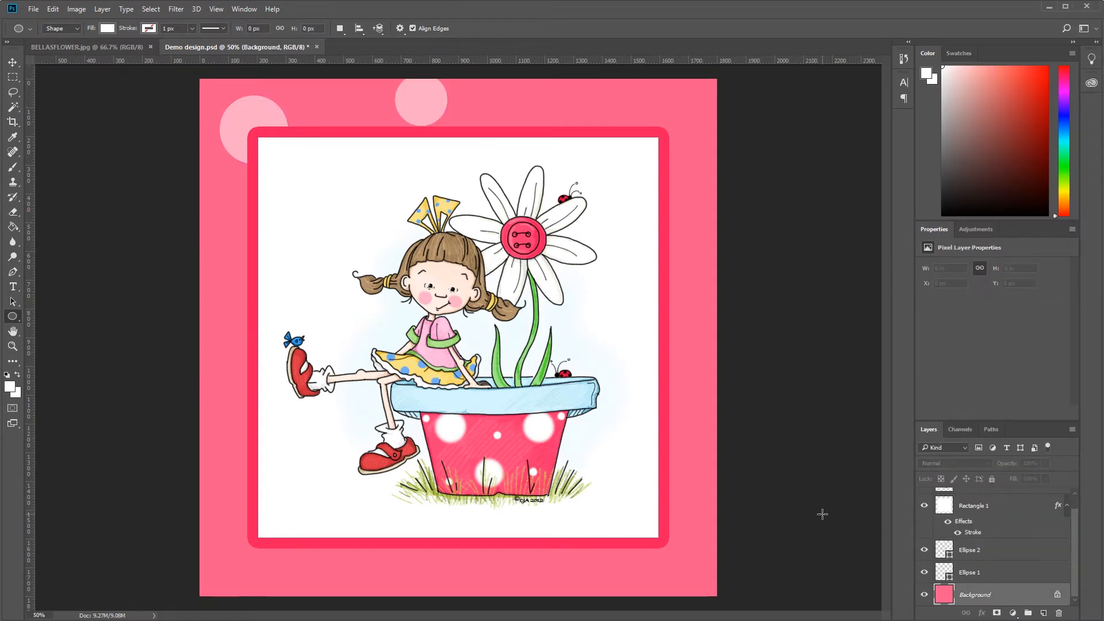
left_click(1038, 552)
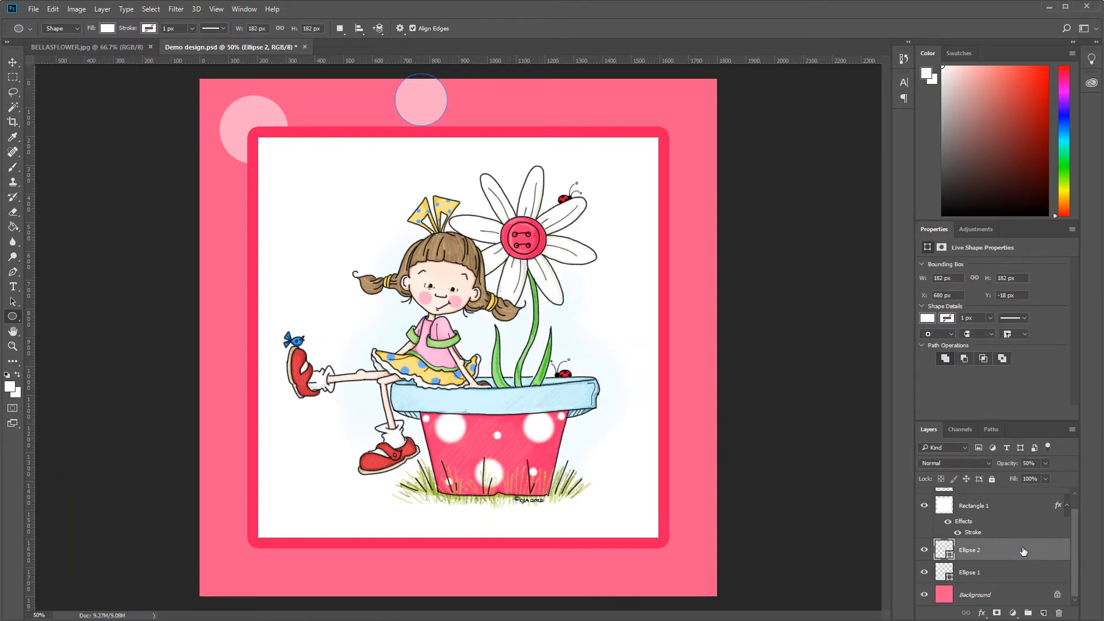
left_click(11, 392)
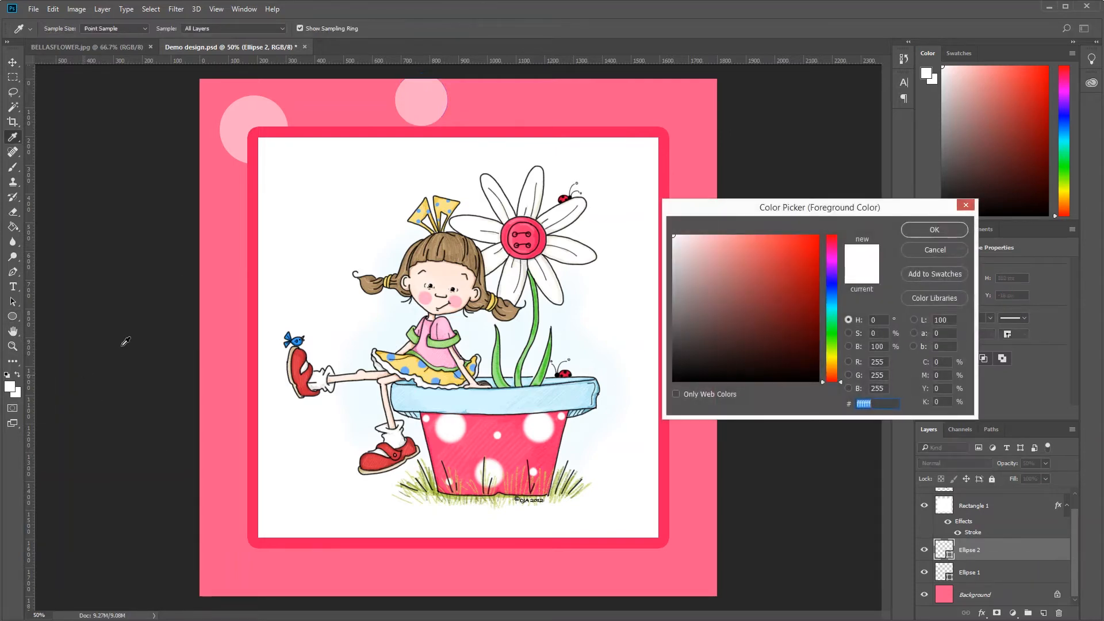
left_click(243, 115)
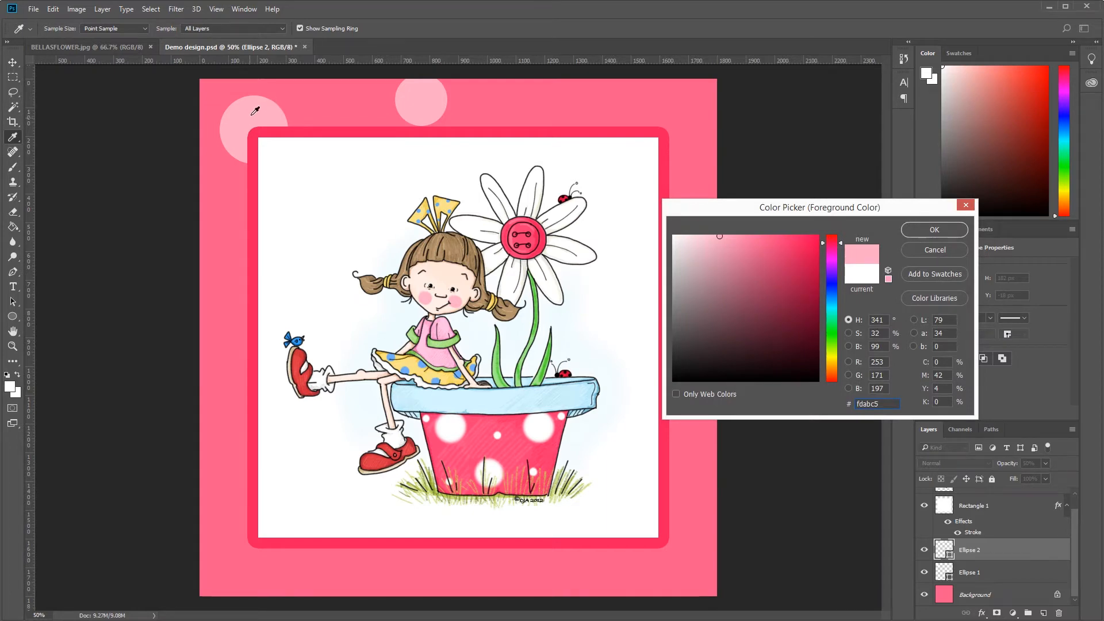
left_click(923, 229)
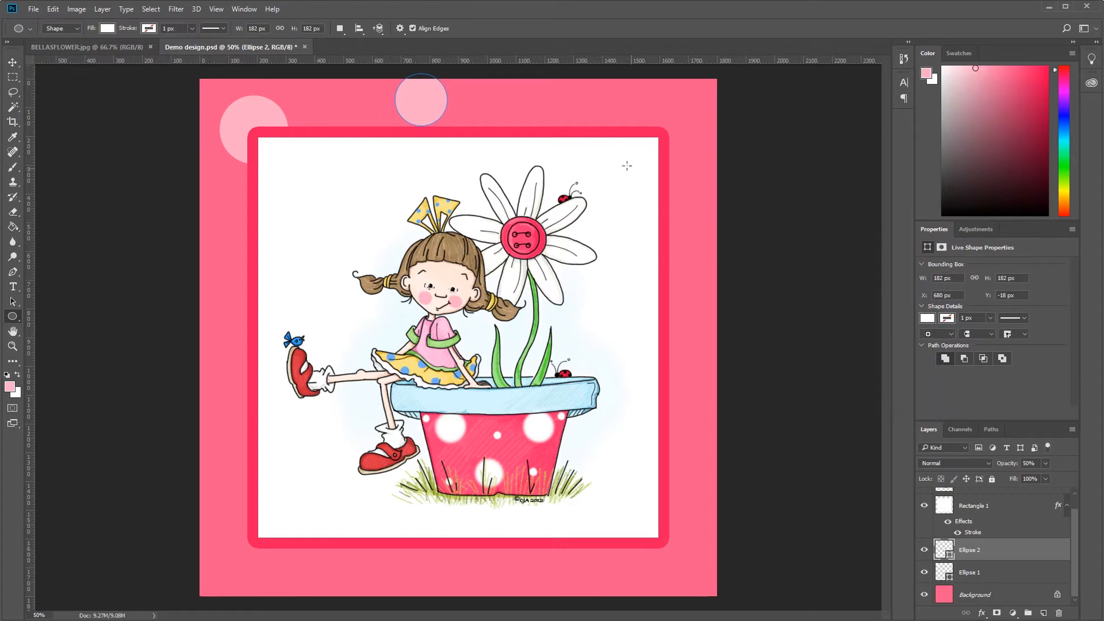
Draw a third circle about 262 px wide over the frame's upper edge, above the flower, and fill it with light pink #fdabc5.
left_click_drag(540, 97, 616, 171)
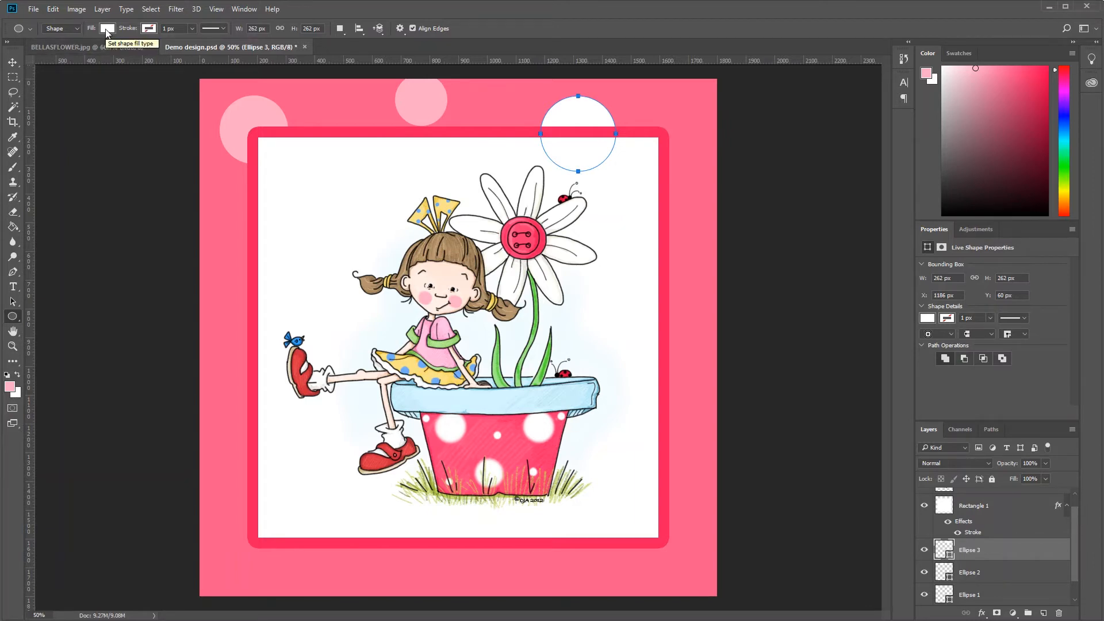
double_click(944, 550)
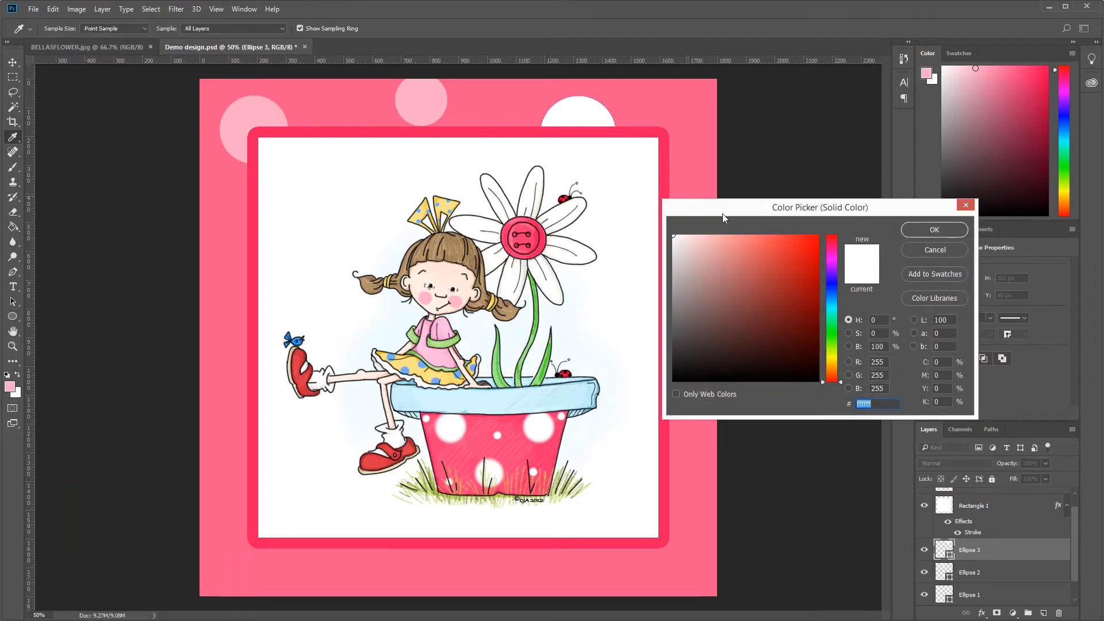
left_click(424, 104)
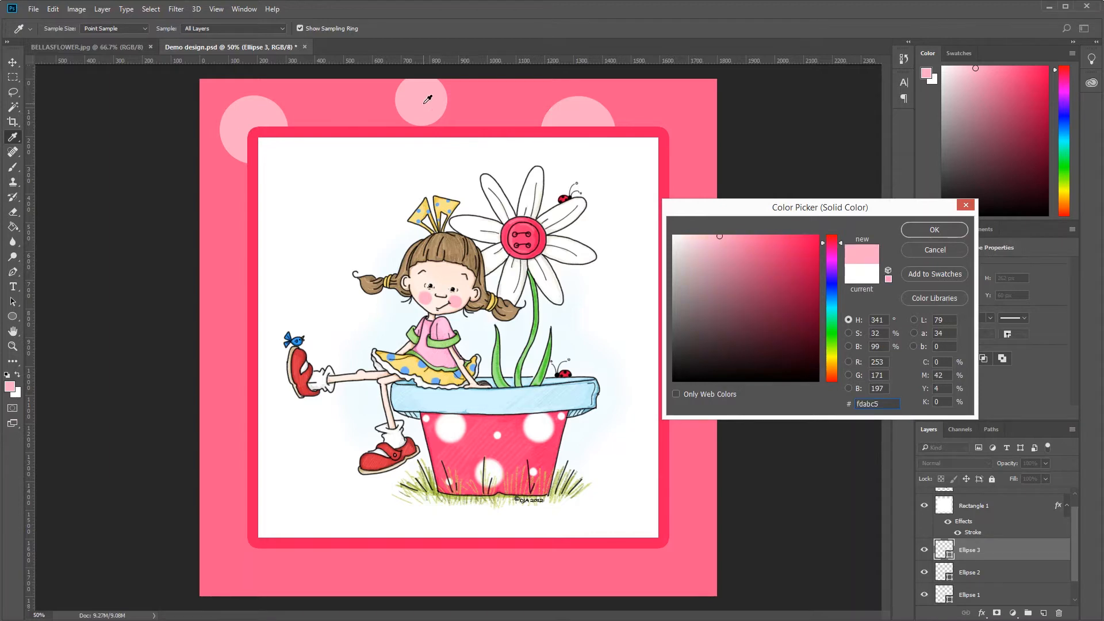
left_click(916, 230)
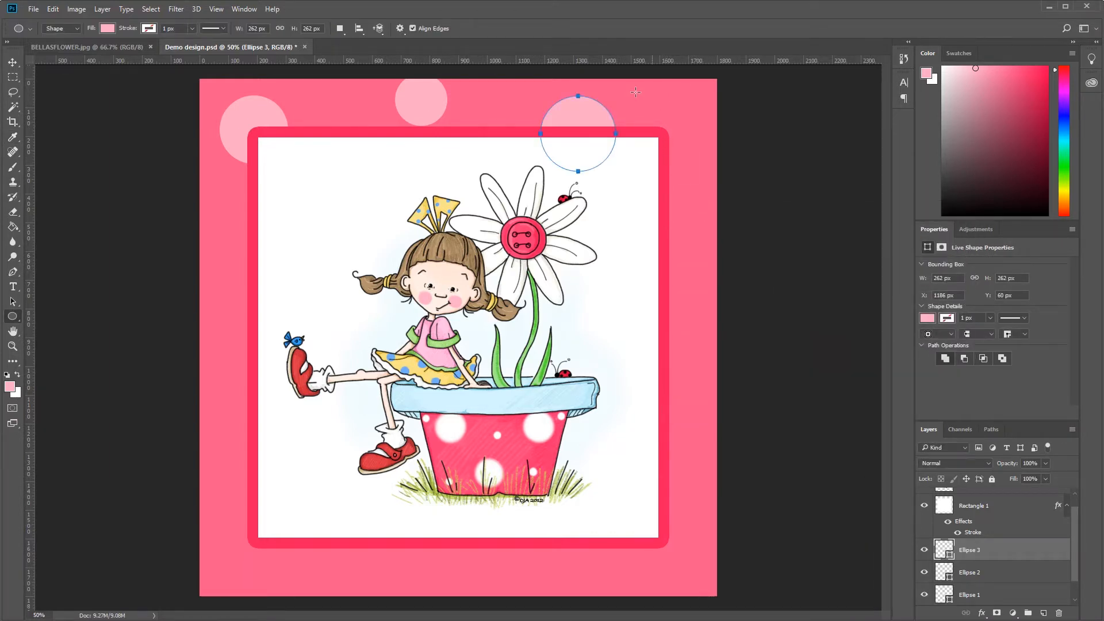
Draw six light-pink circles of varied sizes down the canvas's right side, including one about 310 px wide near the upper corner.
left_click_drag(645, 85, 738, 171)
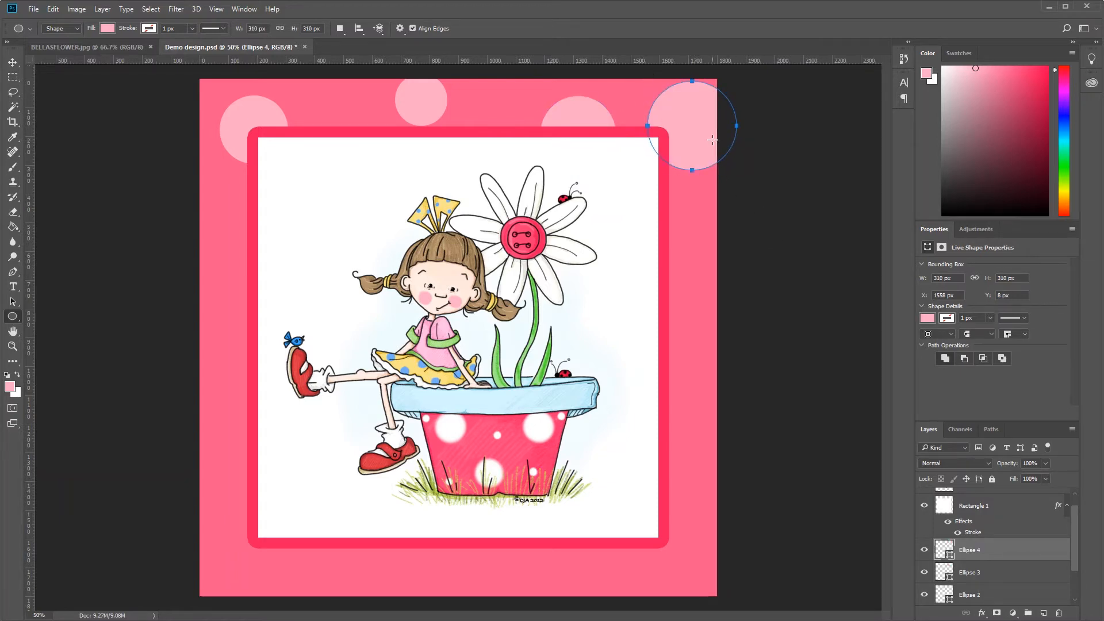
left_click_drag(626, 274, 700, 346)
left_click_drag(739, 253, 696, 209)
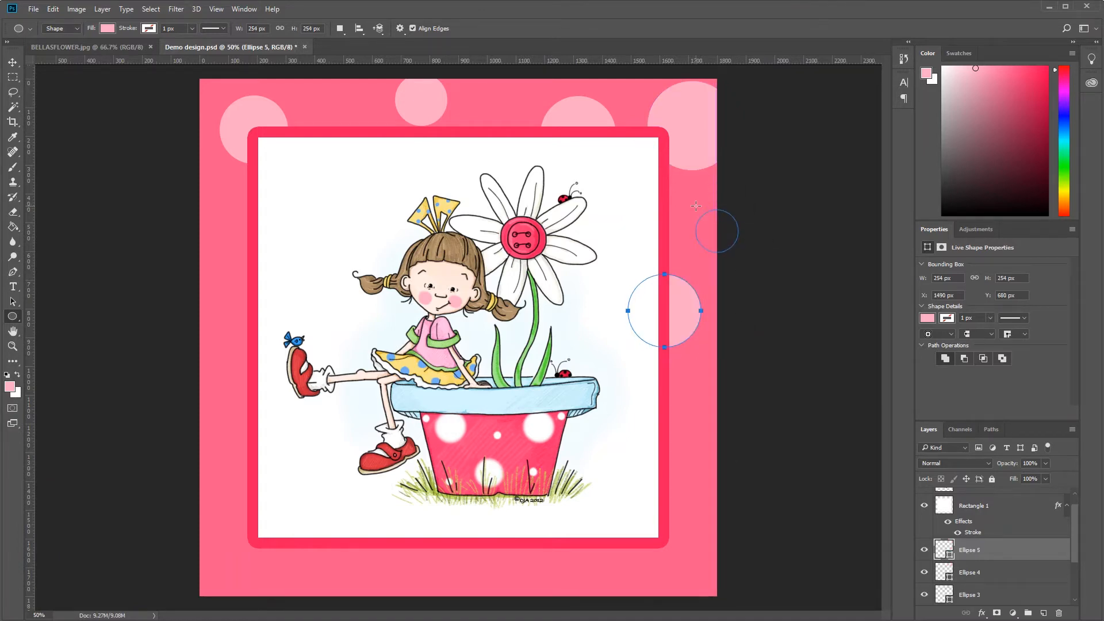
mouse_move(685, 424)
left_mouse_down()
mouse_move(718, 480)
mouse_move(756, 494)
left_mouse_up()
left_click_drag(673, 381, 696, 402)
left_click_drag(751, 597, 677, 526)
Draw more light-pink circles along the canvas's bottom edge and left side, including one about 202 px wide near the lower-left corner.
left_click_drag(533, 515, 584, 567)
left_click_drag(431, 598, 379, 548)
left_click_drag(217, 243, 289, 315)
left_click_drag(156, 362, 237, 444)
left_click_drag(237, 530, 295, 588)
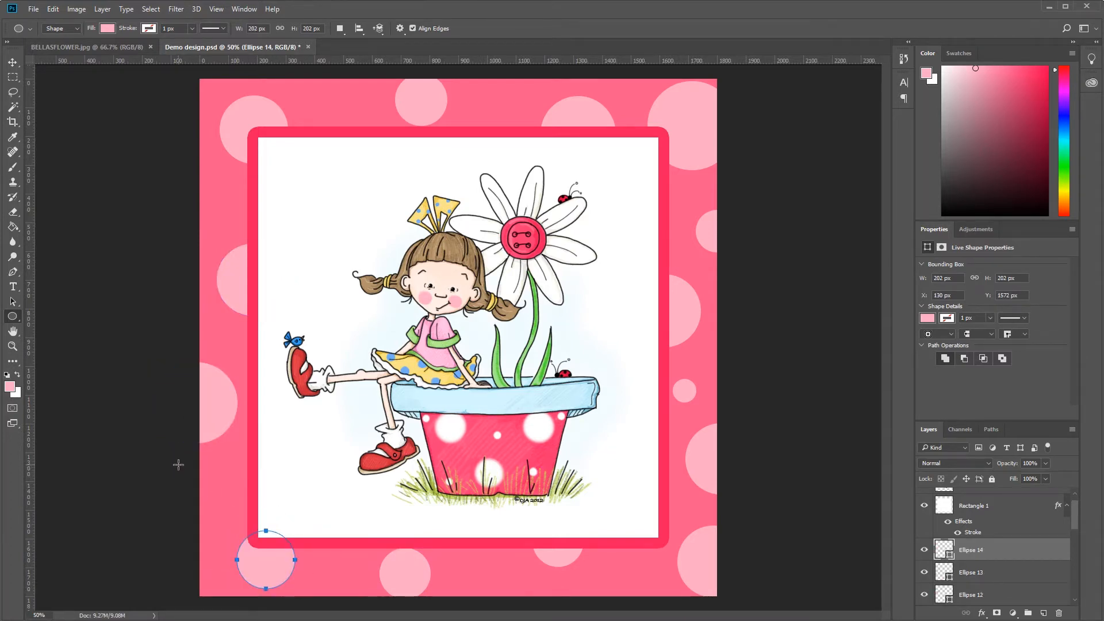
left_click_drag(176, 478, 222, 522)
Fill the gaps along the canvas's bottom edge with smaller light-pink circles, including ones about 78, 138 and 82 px wide.
left_click_drag(354, 601, 329, 576)
left_click_drag(515, 563, 470, 606)
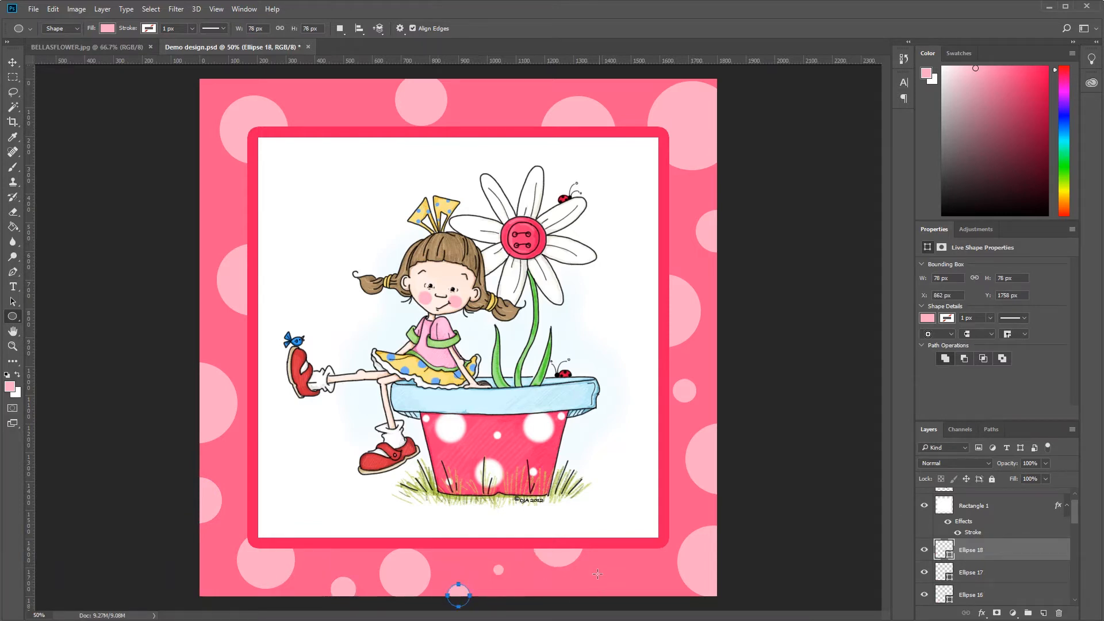
left_click_drag(596, 573, 634, 612)
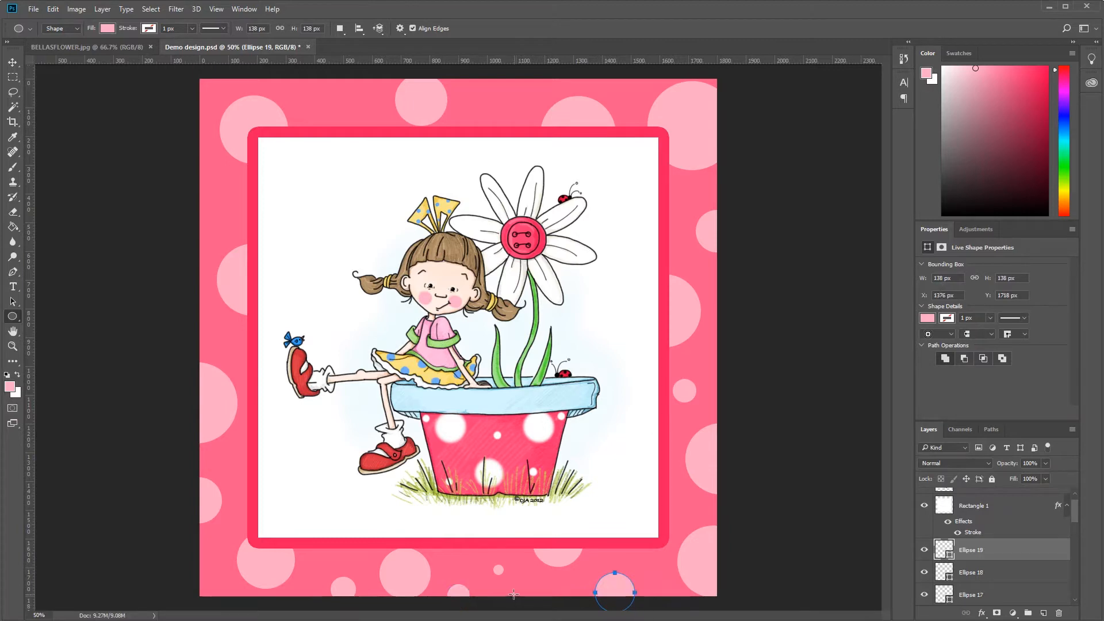
left_click_drag(527, 587, 550, 610)
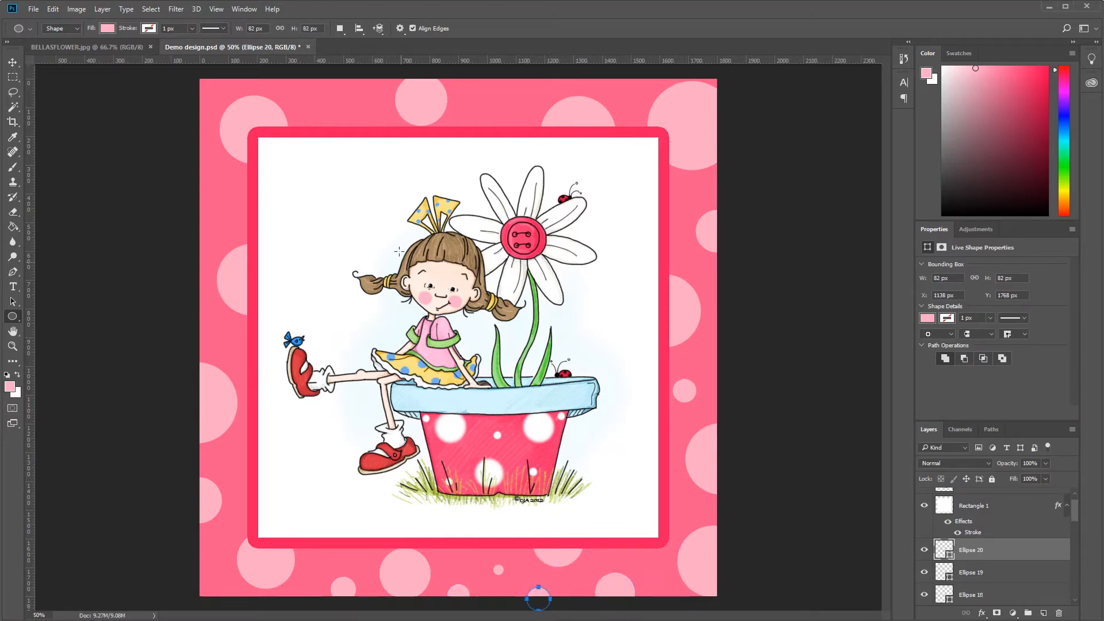
Add smaller light-pink circles along the canvas's top edge and left side, including one about 62 px wide over the upper-left corner.
left_click_drag(322, 74, 382, 108)
left_click_drag(501, 72, 523, 95)
left_click_drag(510, 155, 469, 112)
left_click_drag(194, 179, 235, 226)
left_click_drag(189, 74, 224, 92)
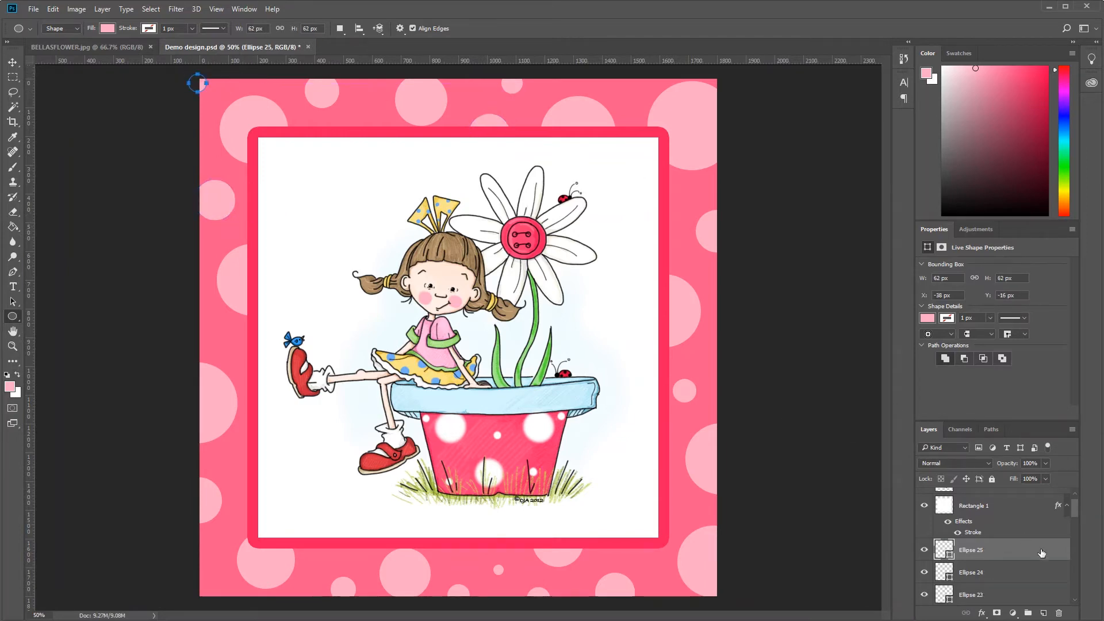
left_click_drag(190, 576, 206, 592)
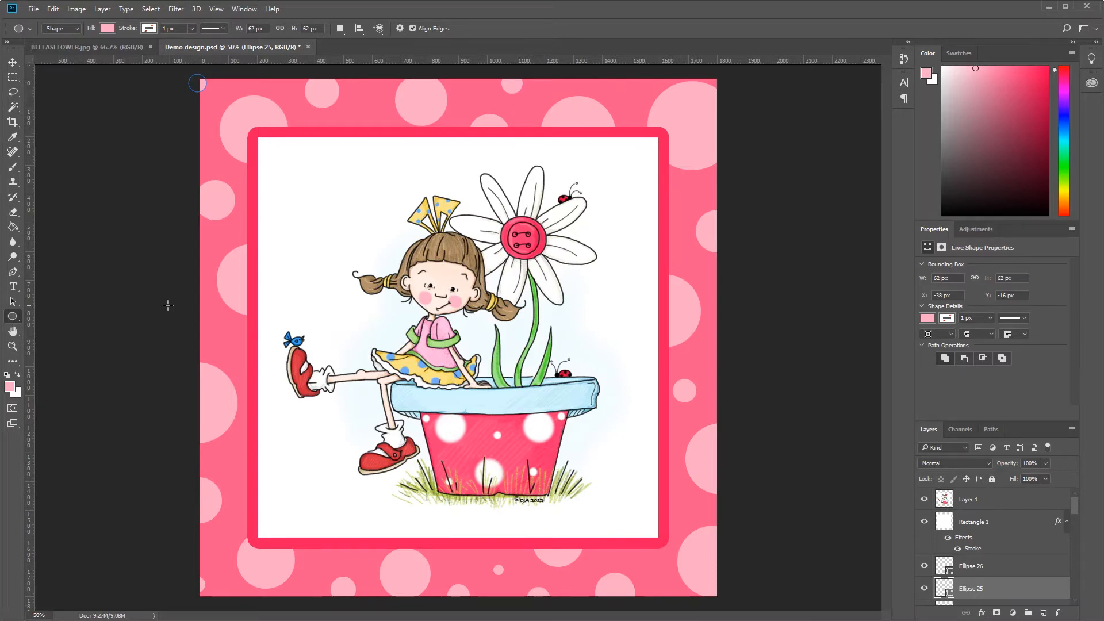
Paste the dog picture from BELLASFLOWER.jpg into Demo design.psd and move its layer above all the others.
left_click(89, 47)
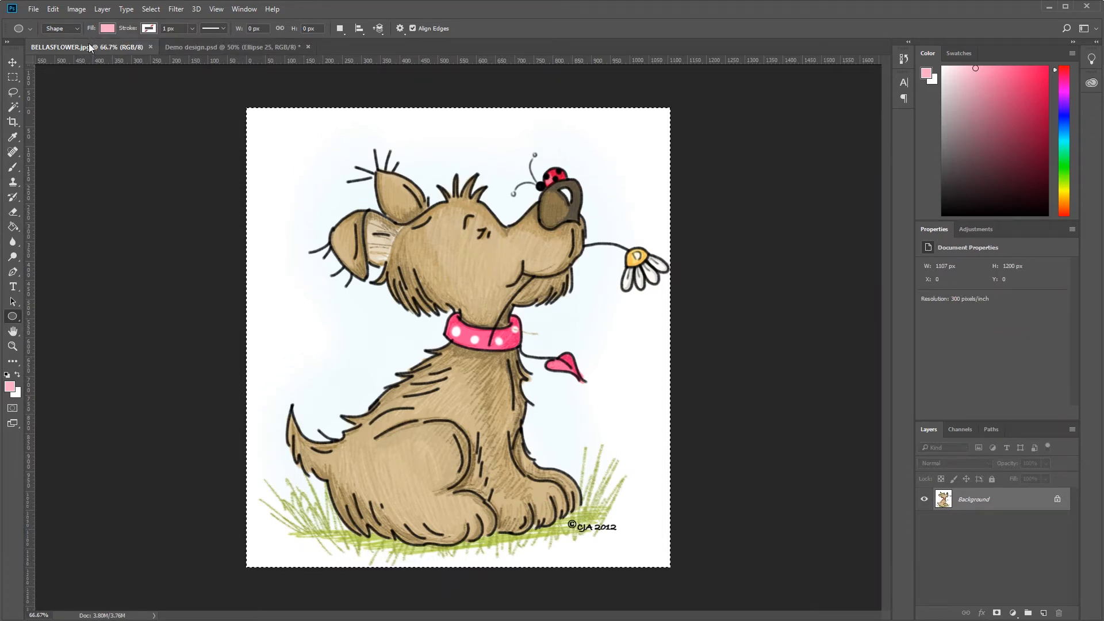
left_click(220, 47)
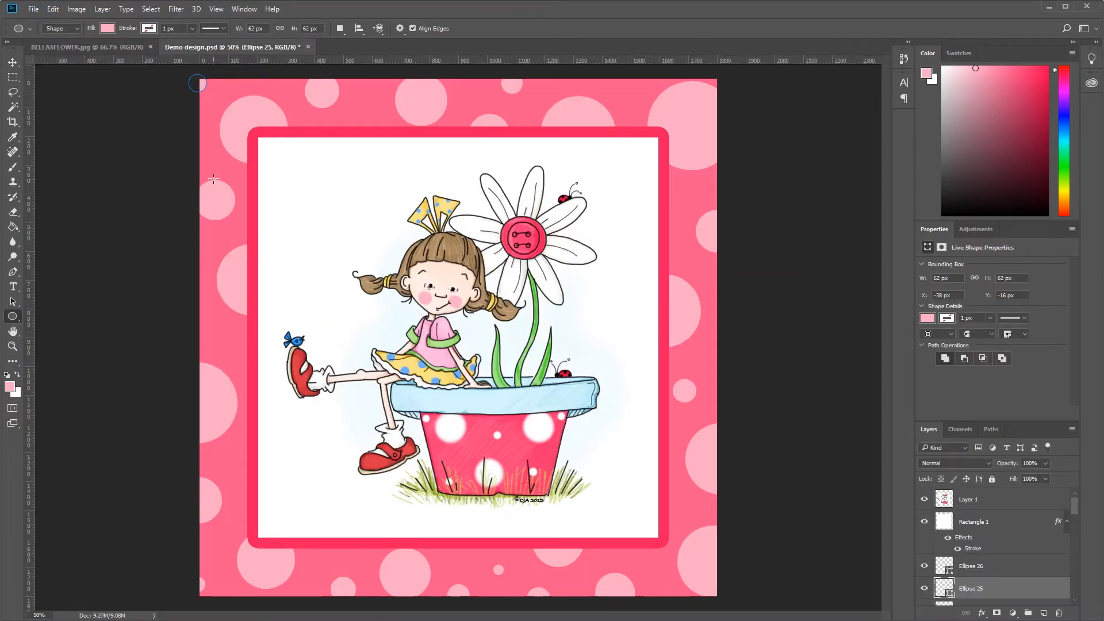
key("ctrl+v")
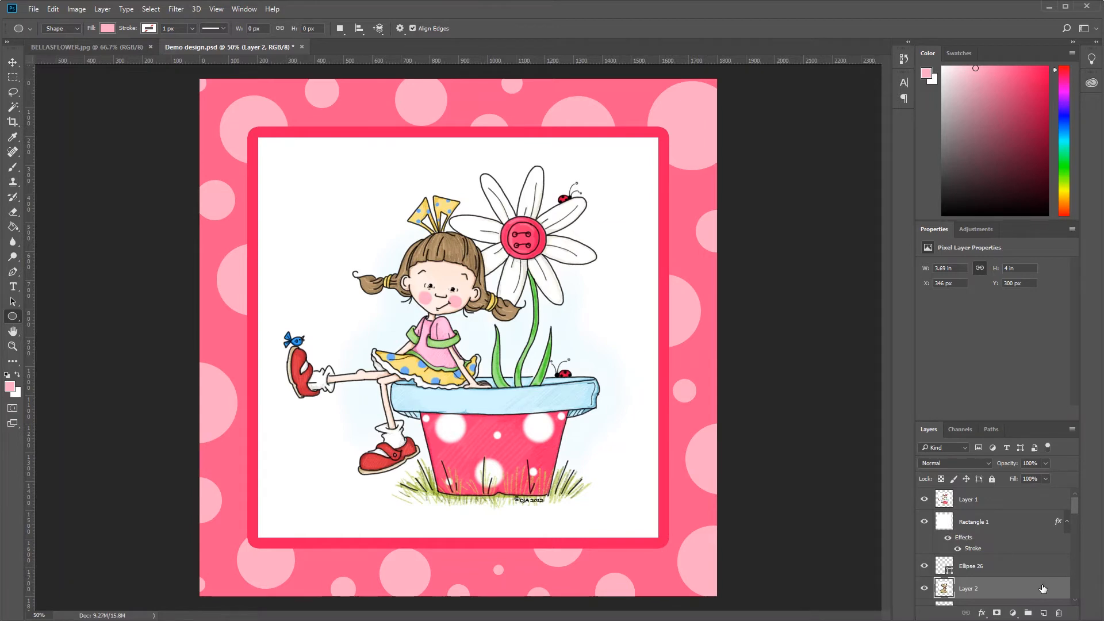
left_click_drag(1025, 591, 1024, 495)
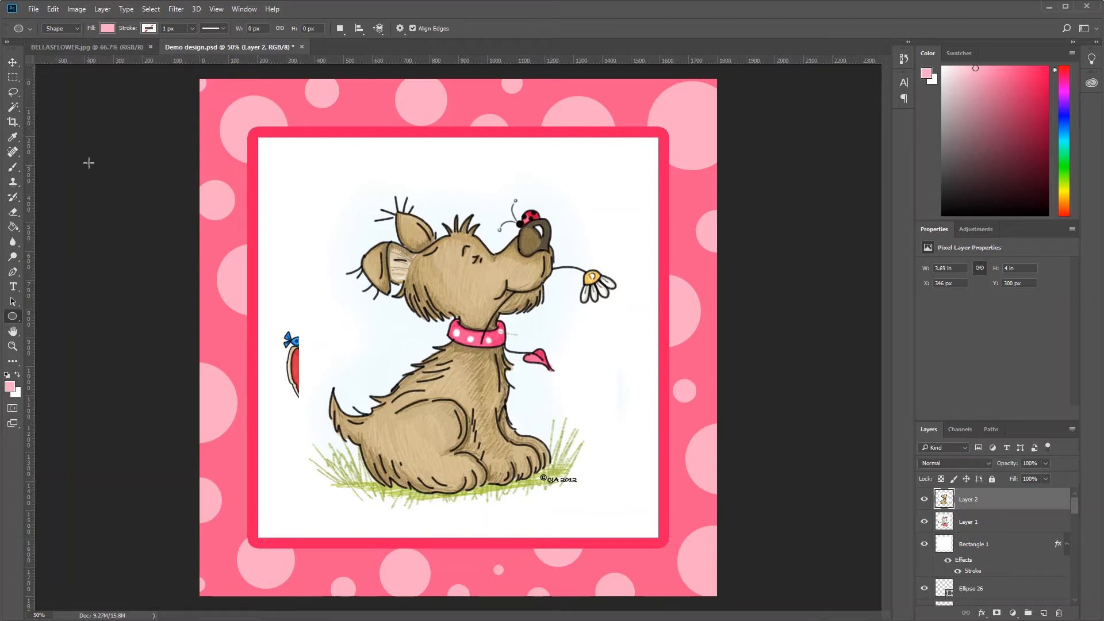
Show the transform controls for the dog picture and scale it down to about 55%.
left_click(13, 62)
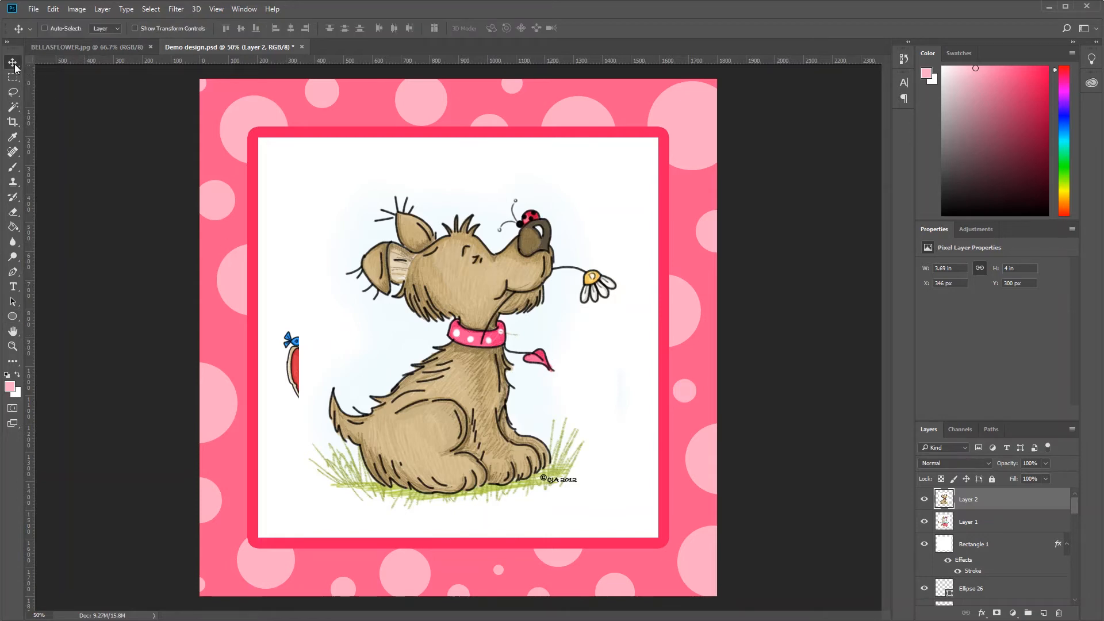
left_click(135, 28)
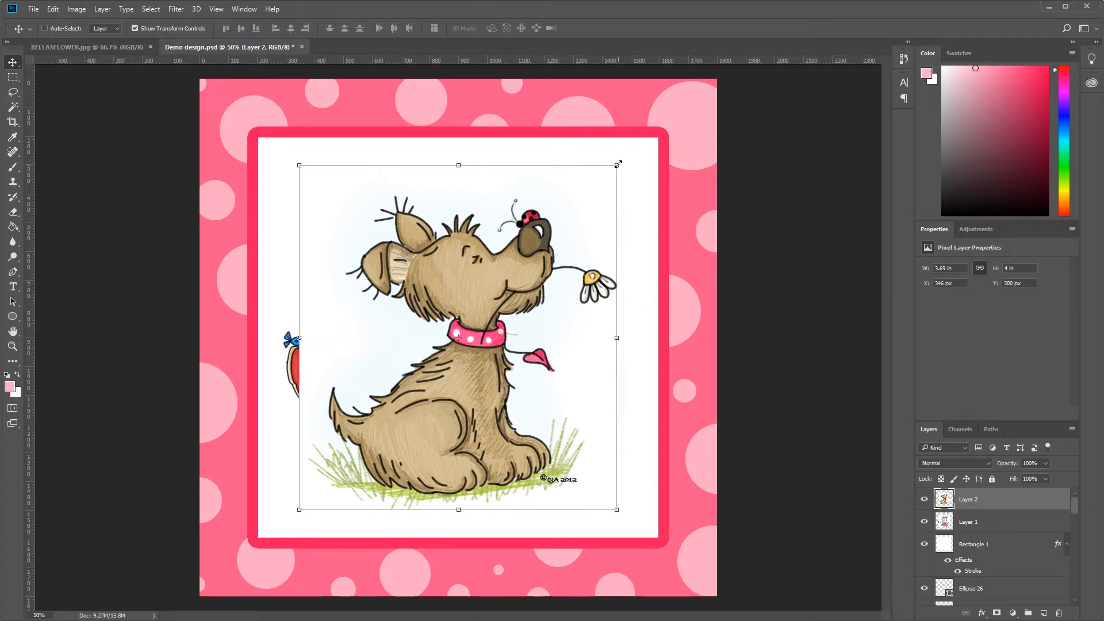
left_click_drag(617, 164, 516, 357)
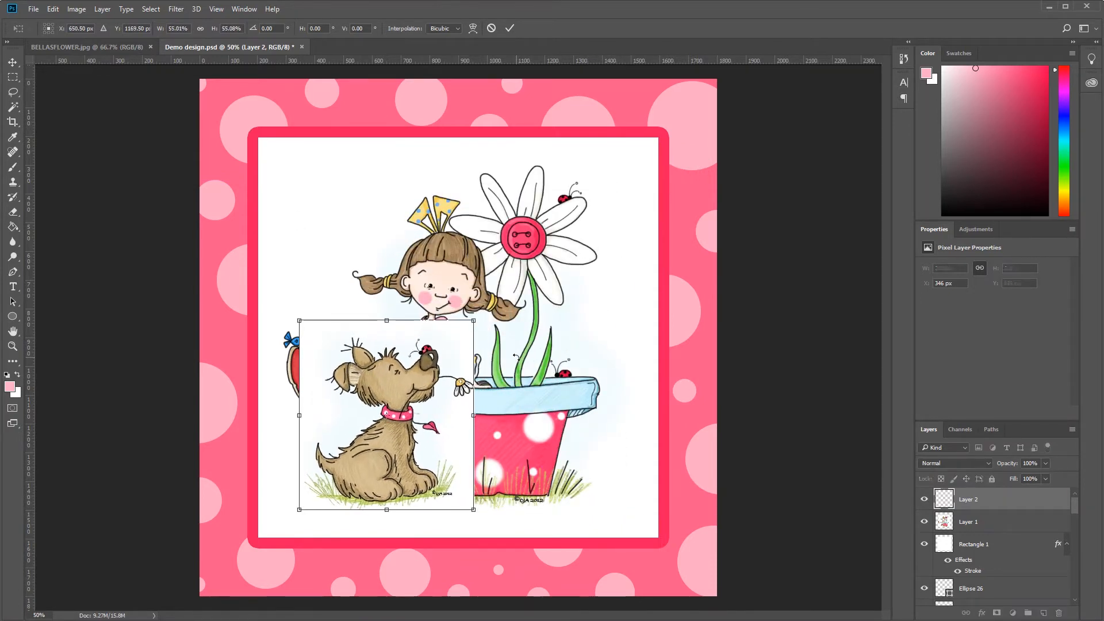
key("Return")
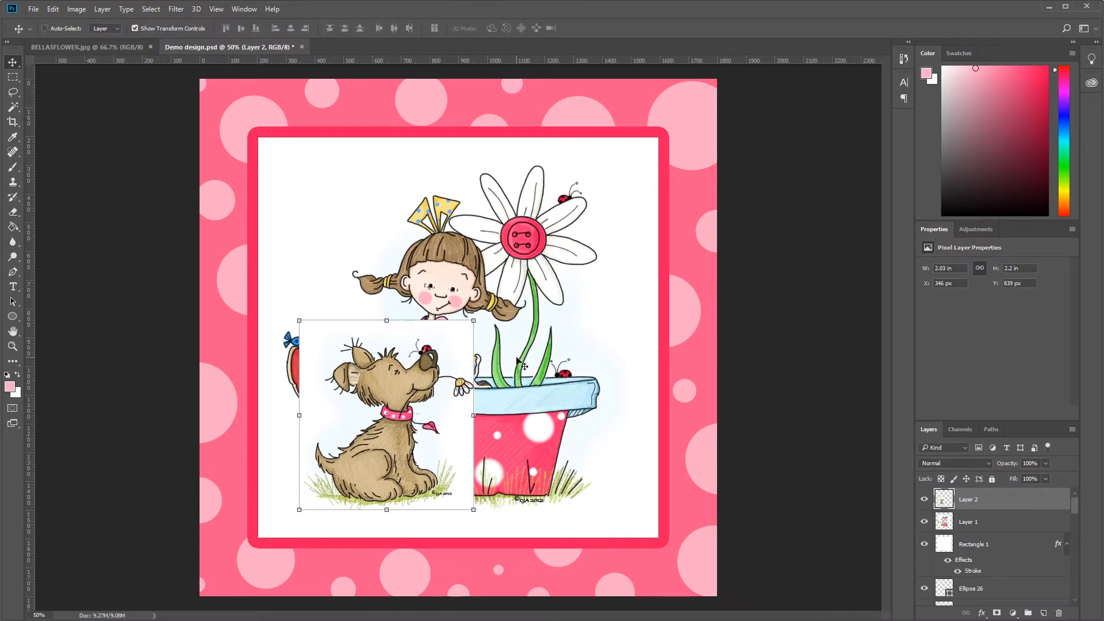
Move the dog picture up over the girl and flip it horizontally.
left_click_drag(478, 348, 475, 296)
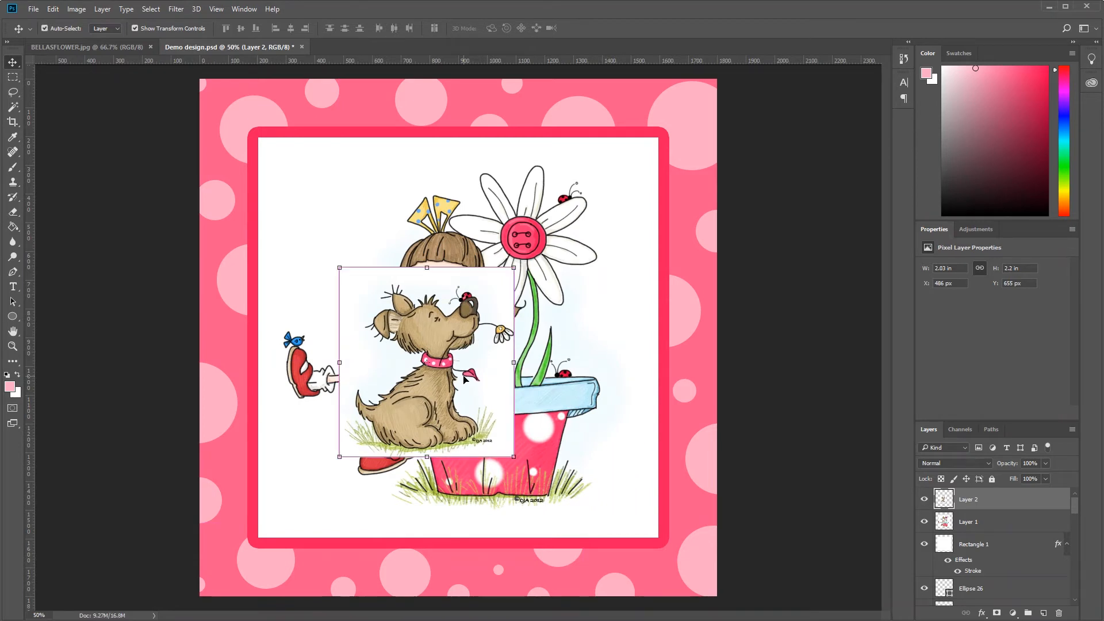
key("ctrl+t")
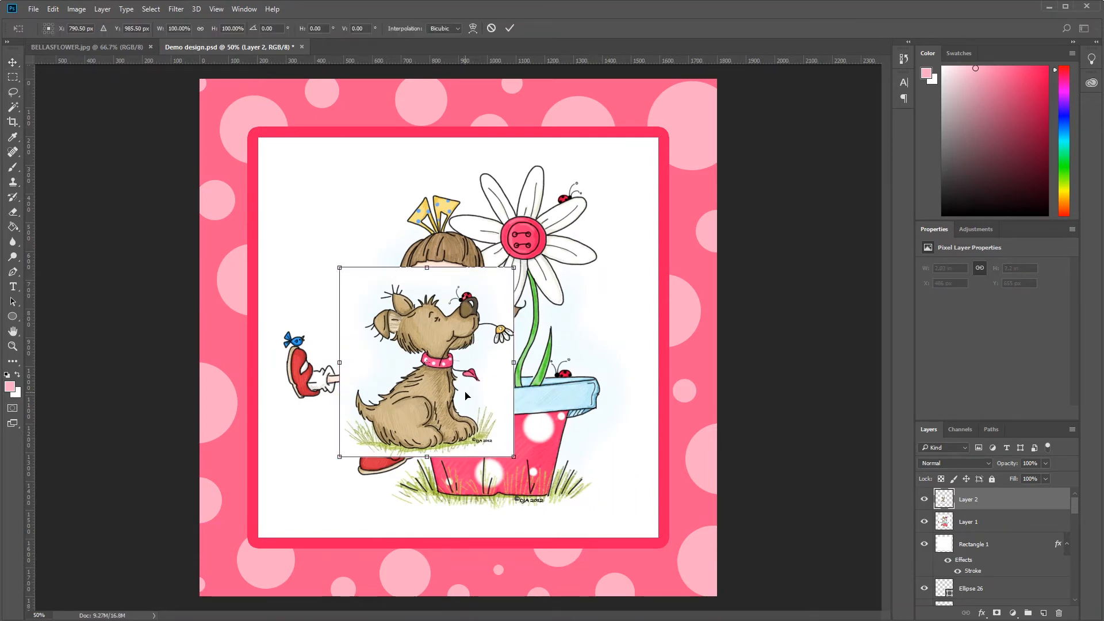
right_click(427, 315)
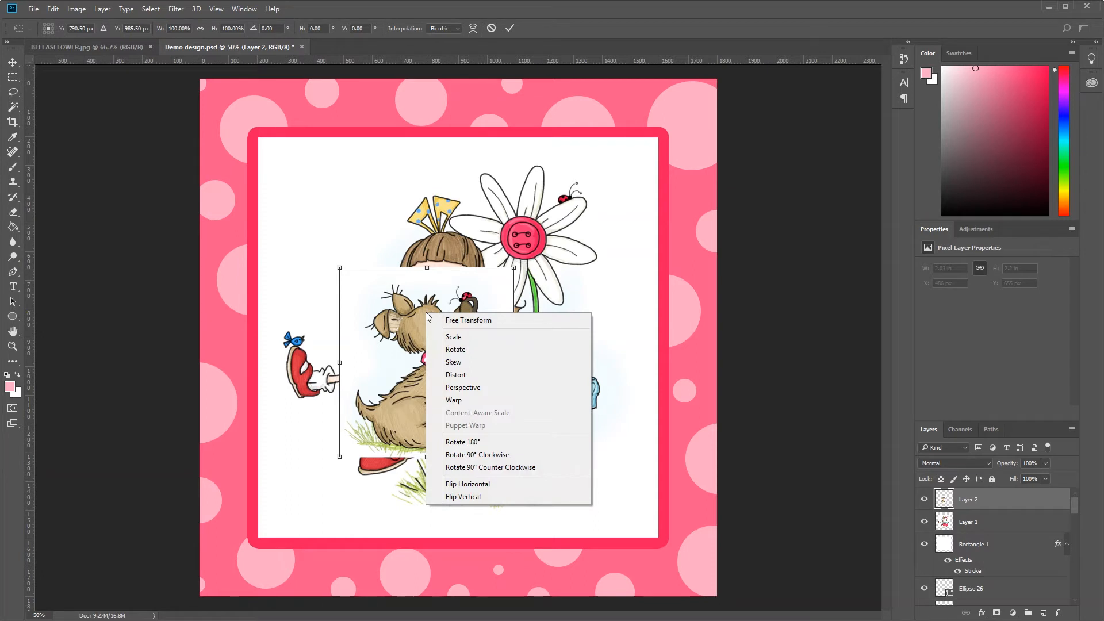
left_click(518, 483)
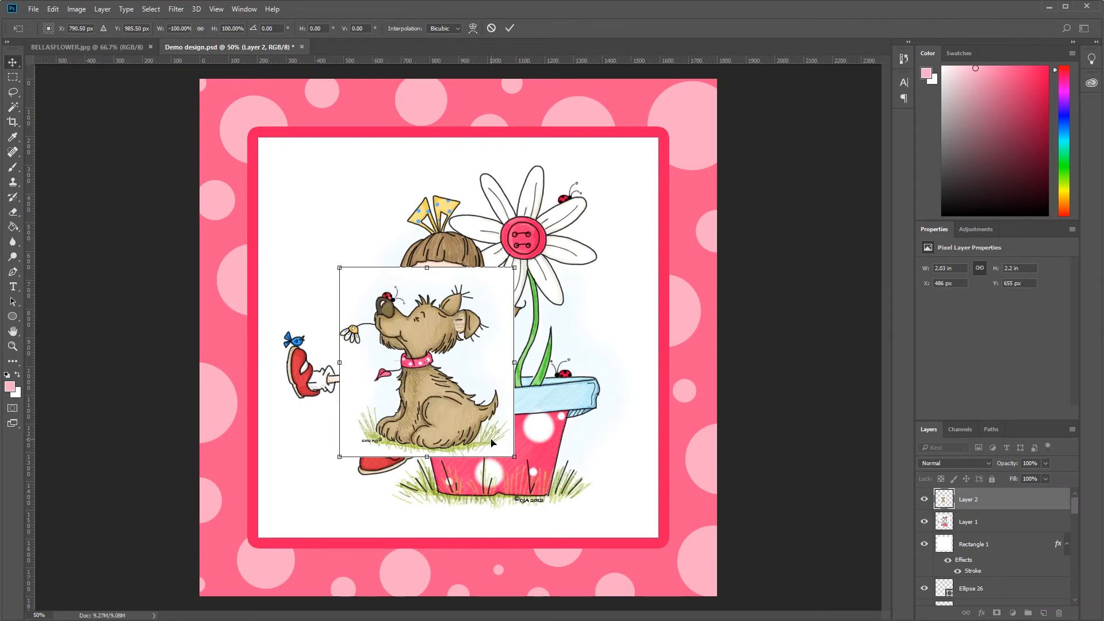
key("Return")
Place the dog picture over the lower-right corner of the frame and hide the transform controls.
left_click_drag(471, 397, 658, 514)
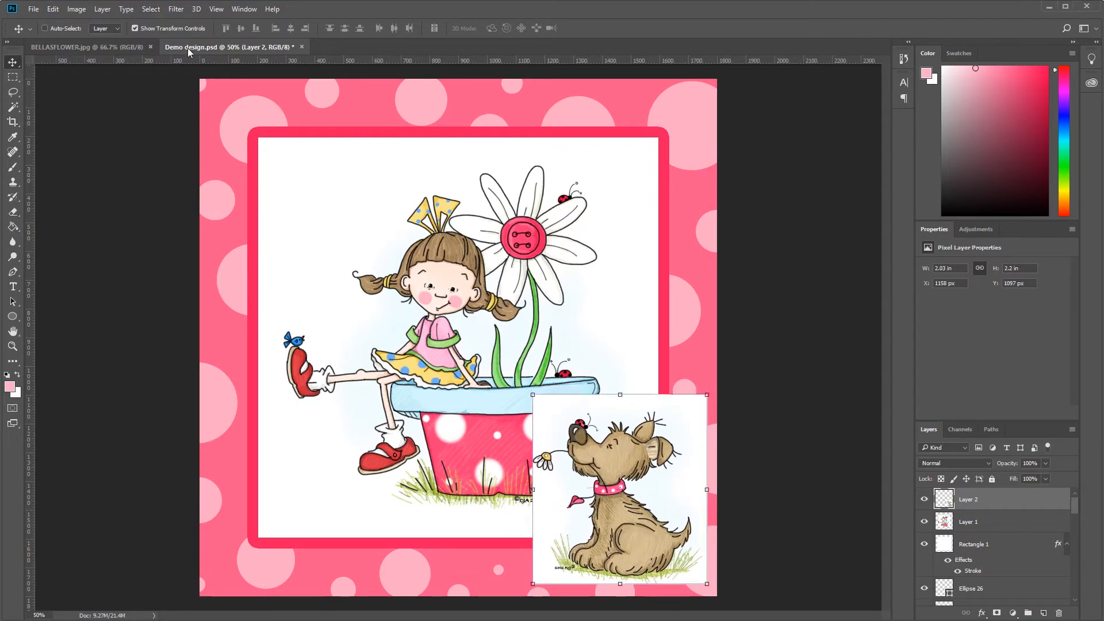
left_click(178, 28)
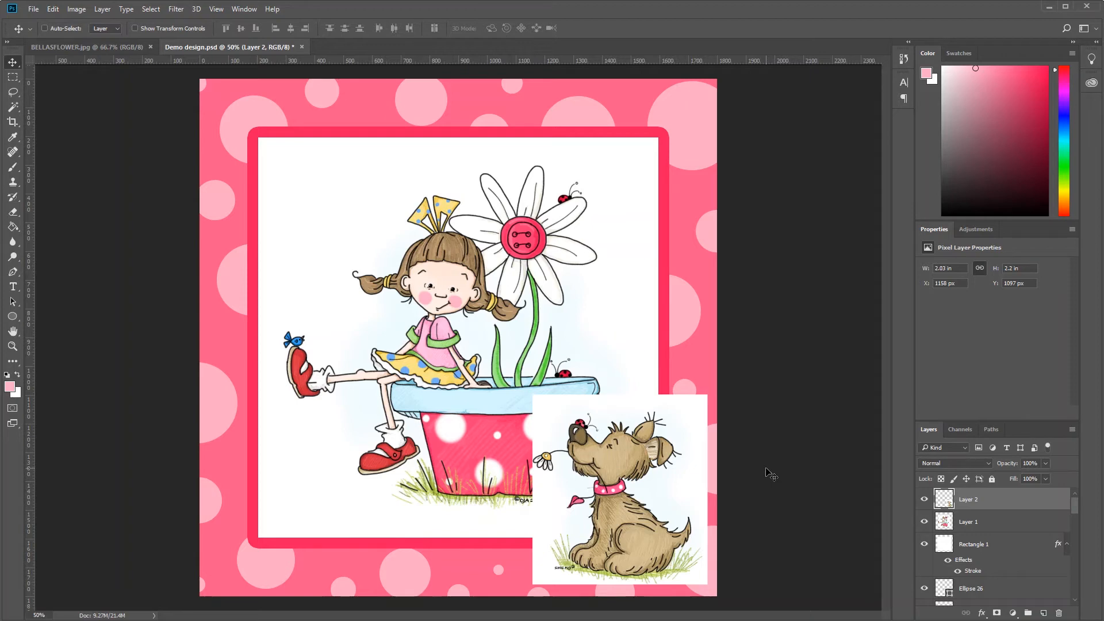
key("ctrl+plus")
key("ctrl+plus")
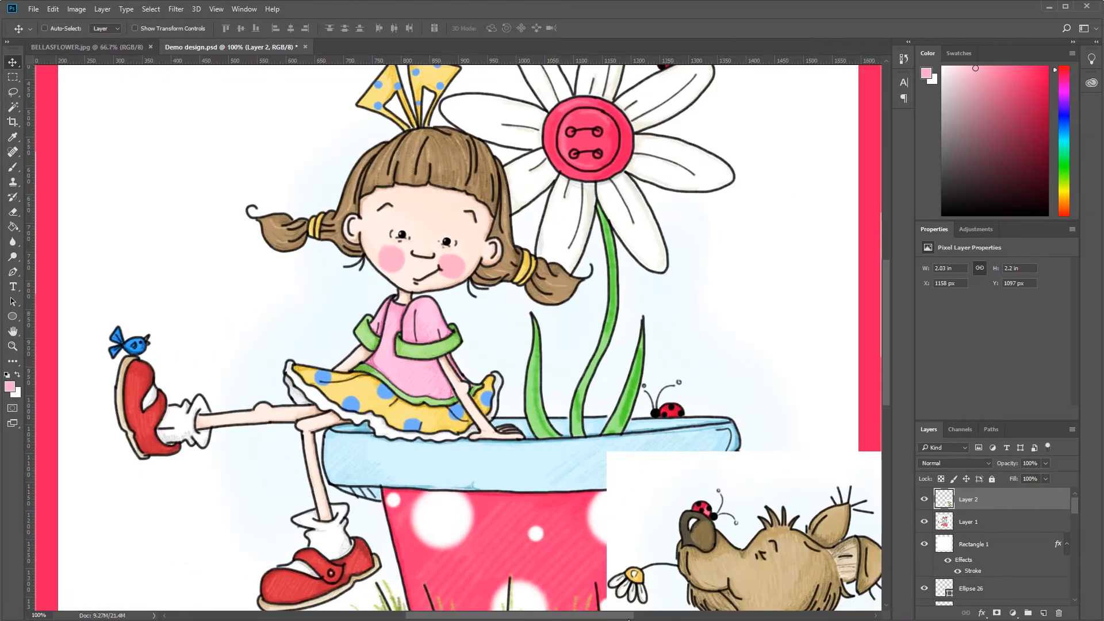
scroll(679, 569, "right", 5)
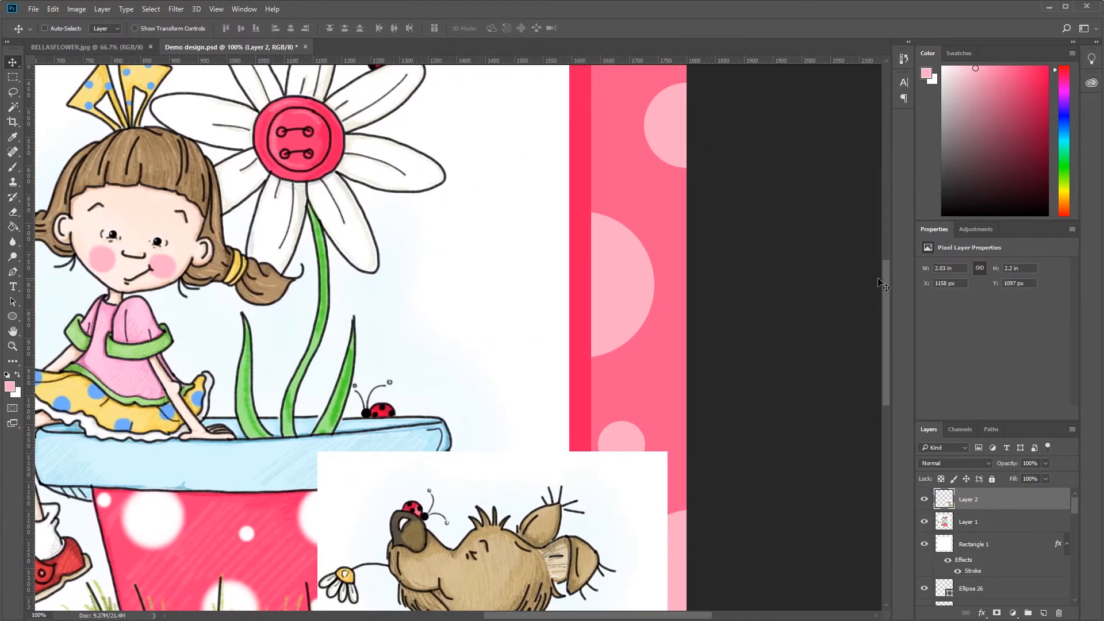
left_click_drag(887, 274, 885, 360)
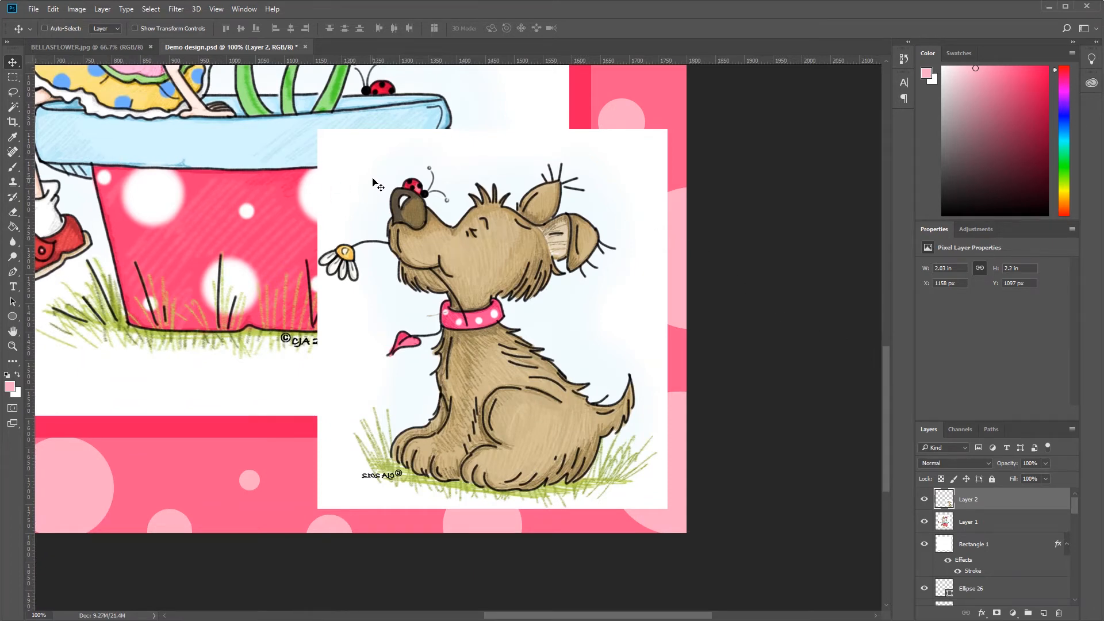
Select the white background around the dog with the Magic Wand, delete it and clear the selection.
left_click(12, 108)
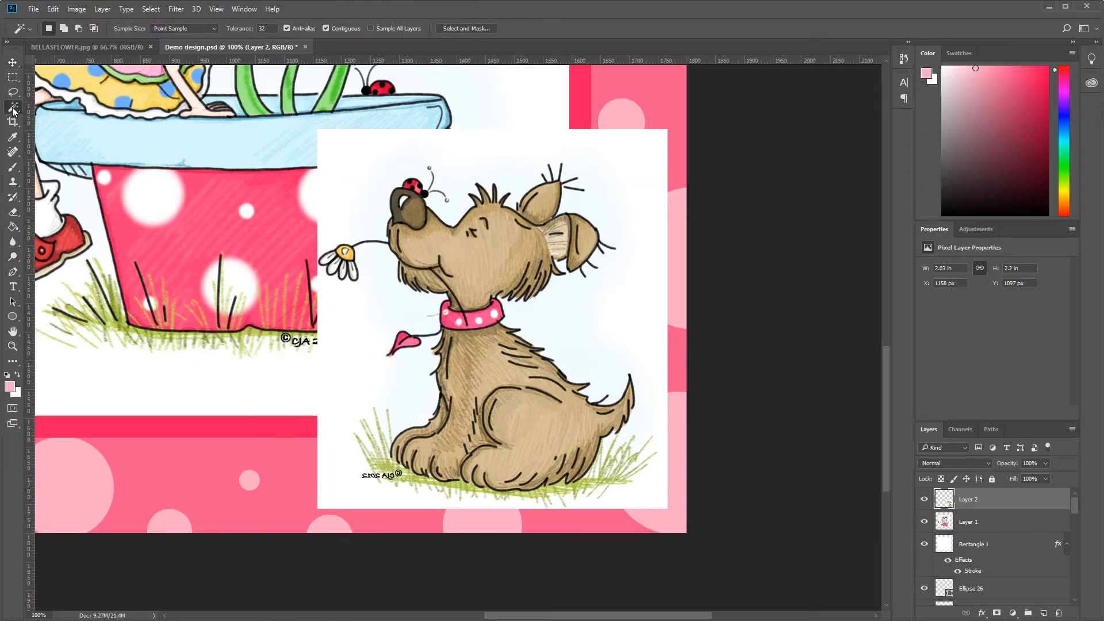
right_click(13, 110)
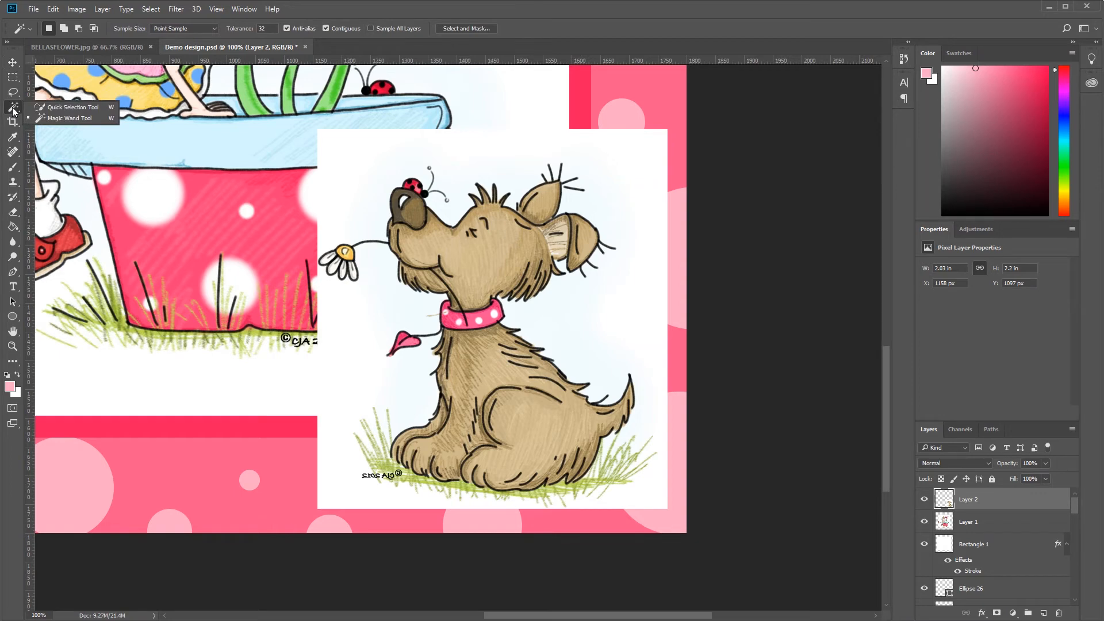
left_click(87, 108)
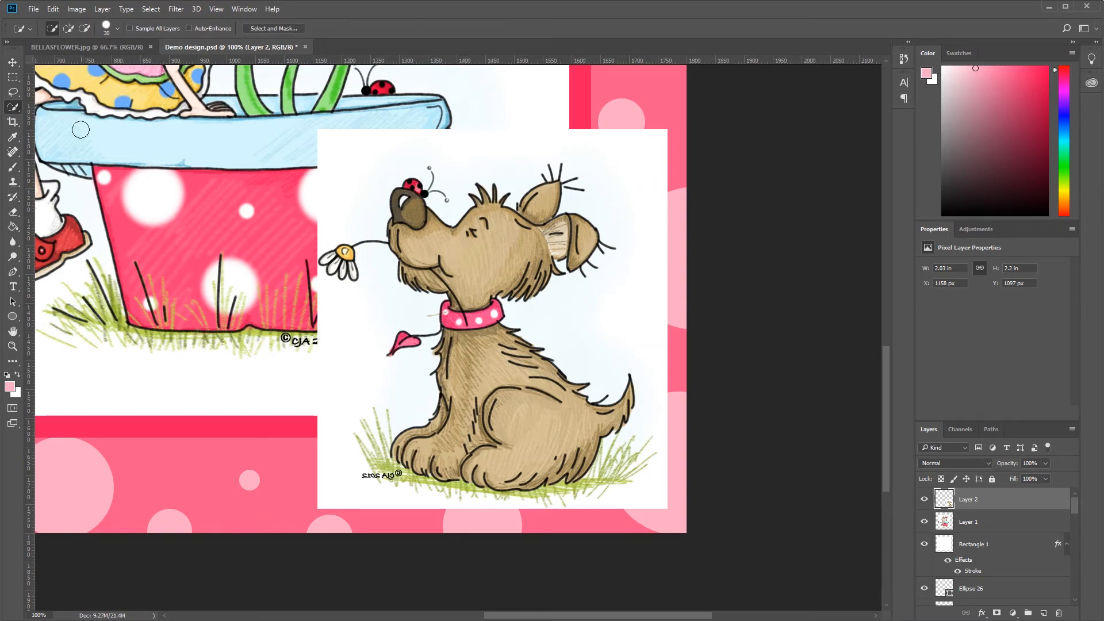
right_click(15, 109)
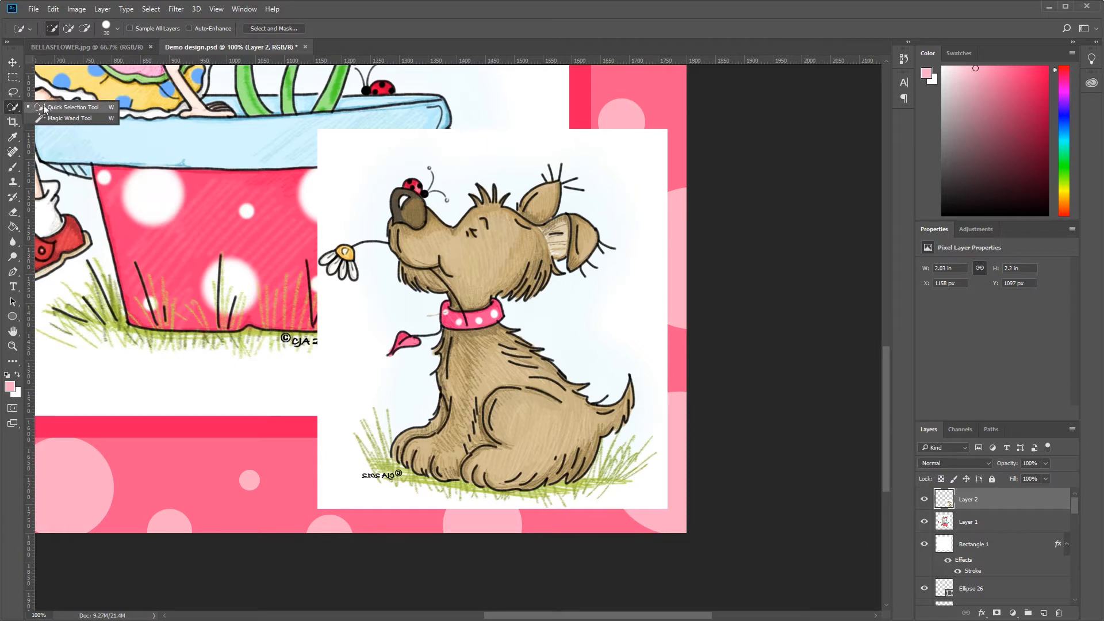
left_click(60, 116)
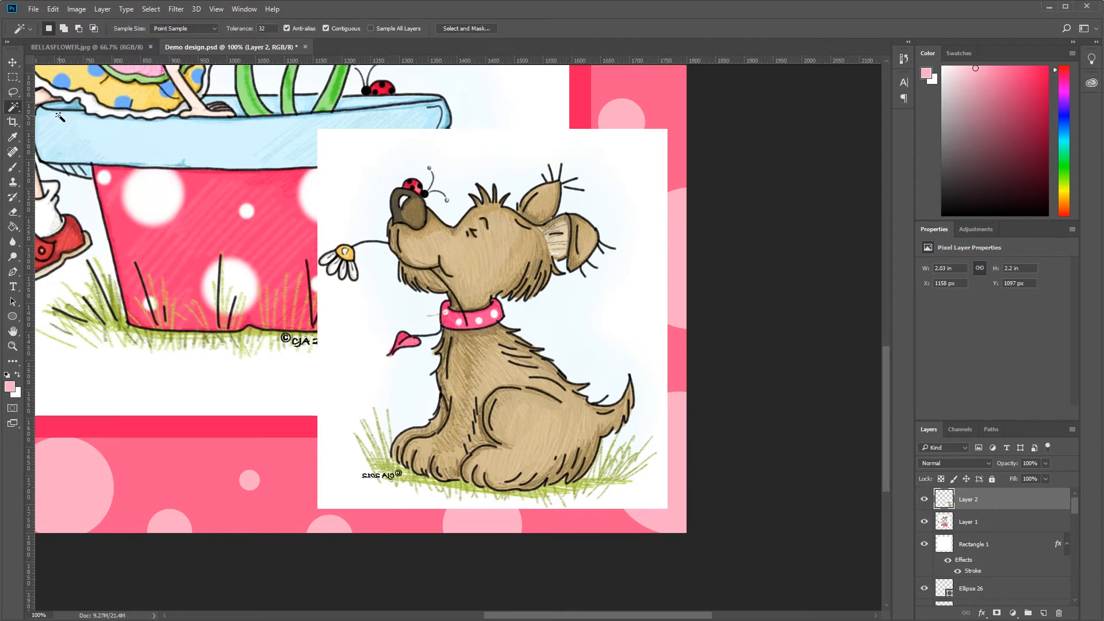
left_click(370, 165)
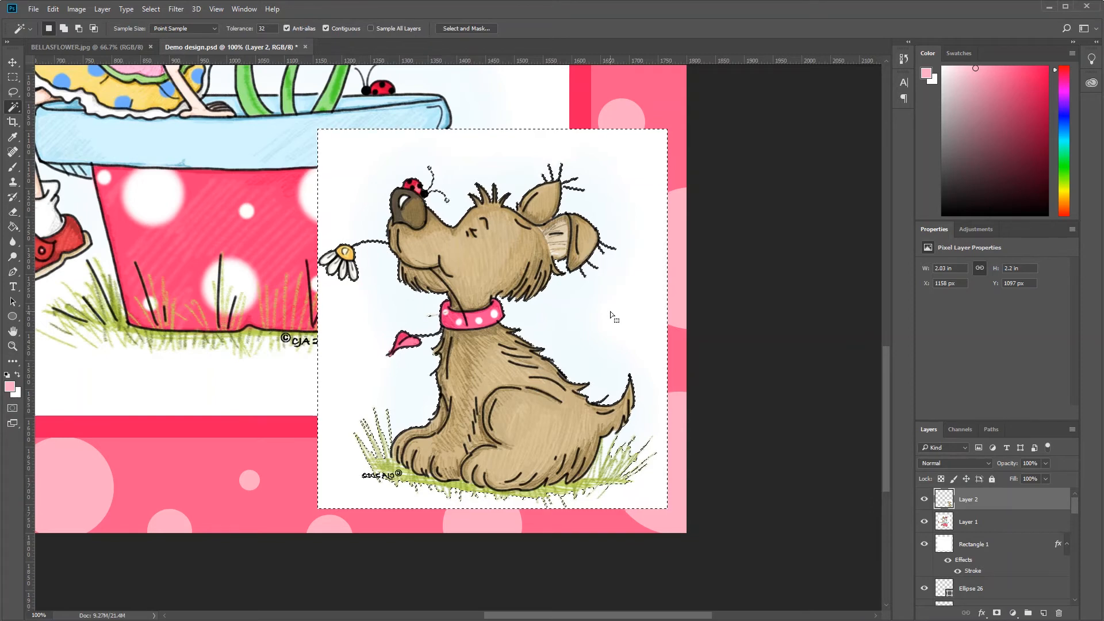
key("Delete")
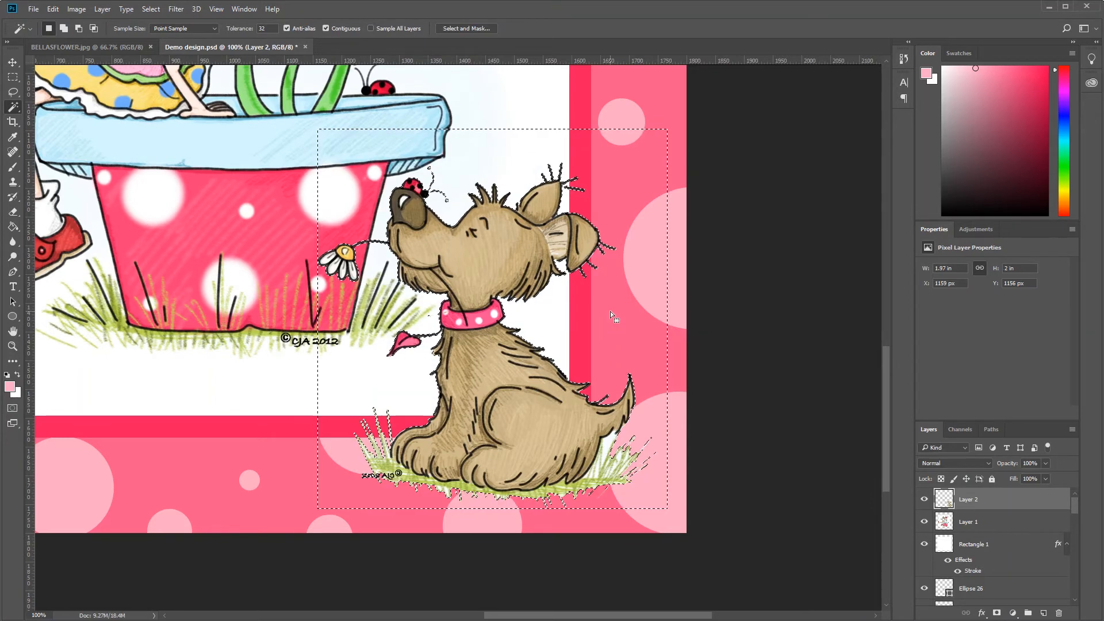
key("m")
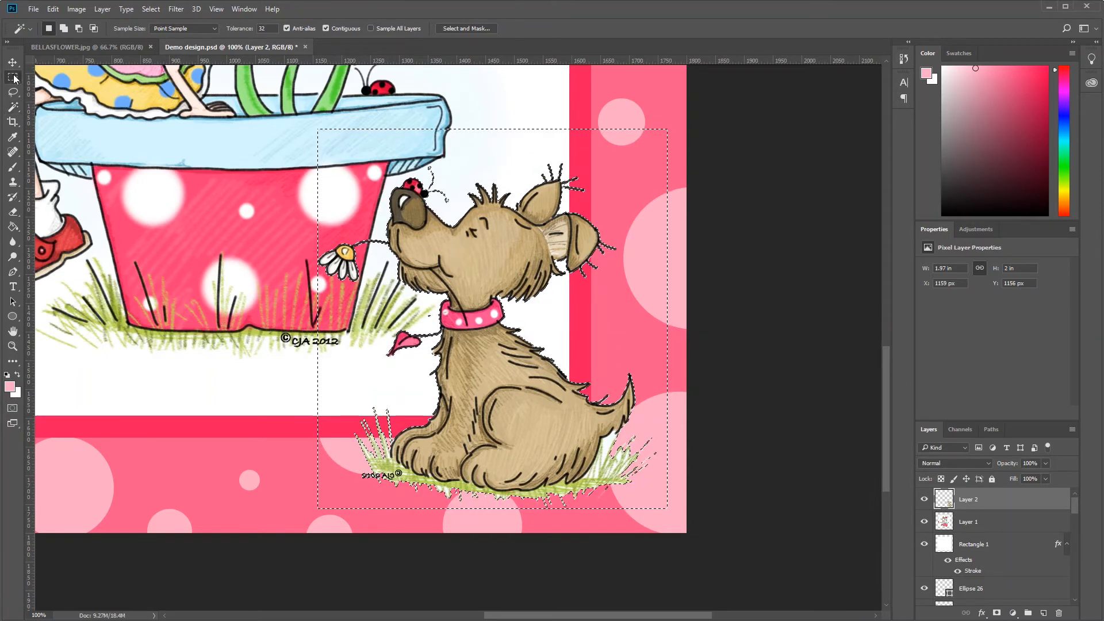
key("ctrl+d")
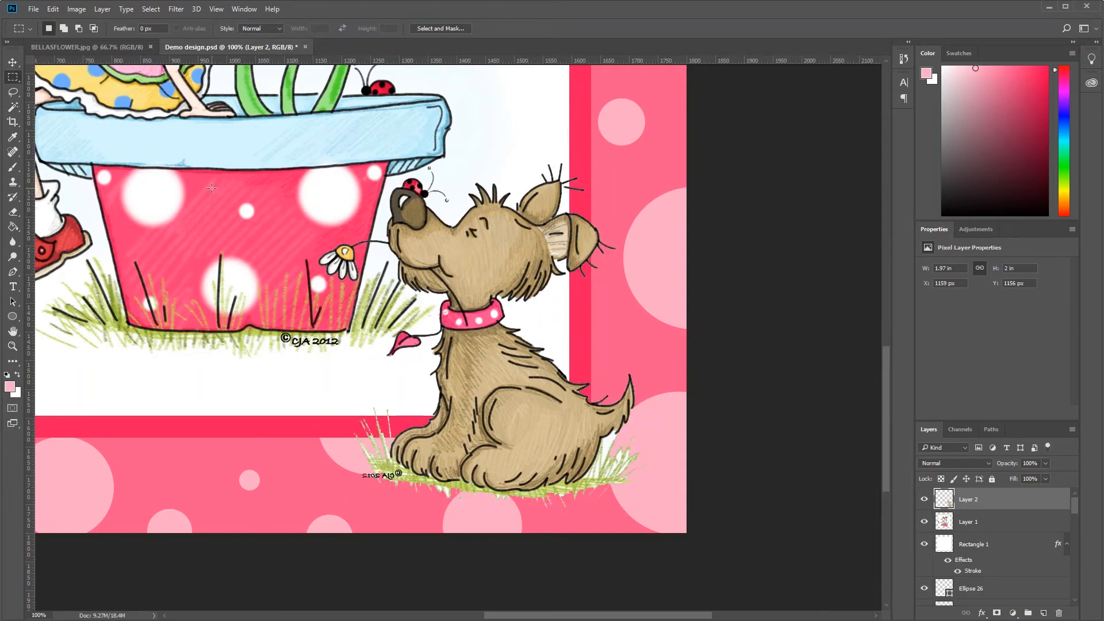
Examine the cut-out dog on the whole card and then the leftover grass around its feet up close.
key("ctrl+0")
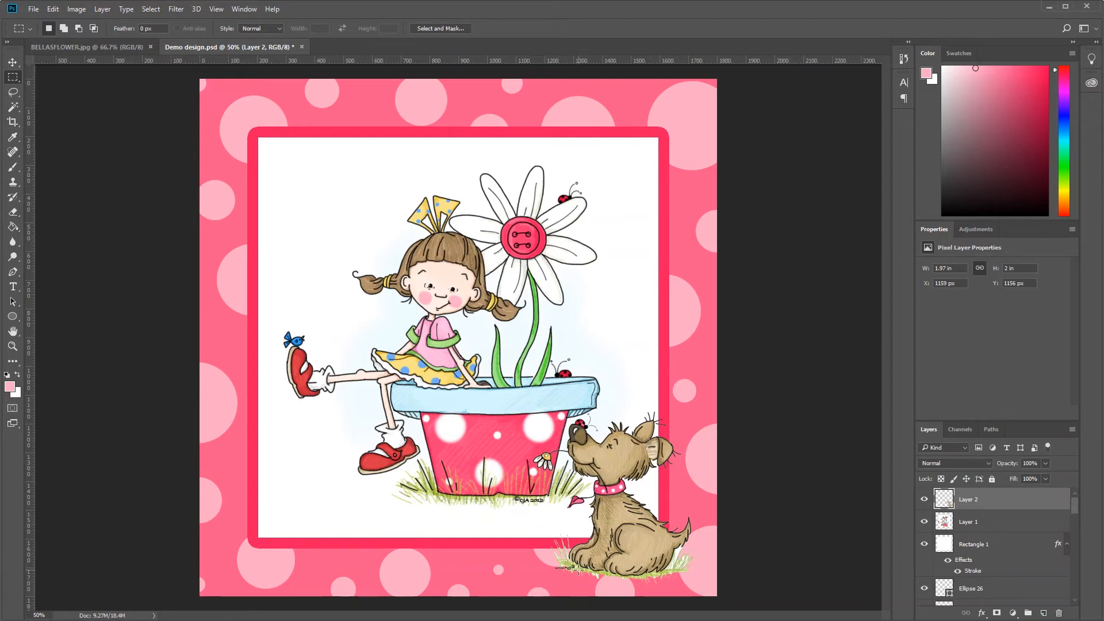
key("ctrl+plus")
key("ctrl+plus")
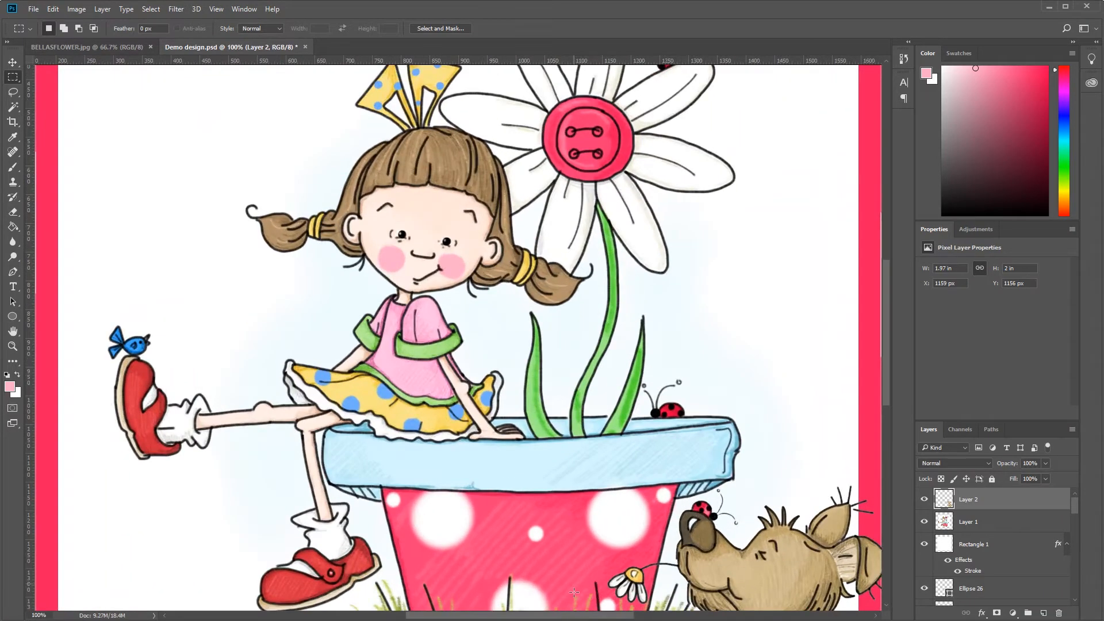
scroll(574, 592, "right", 5)
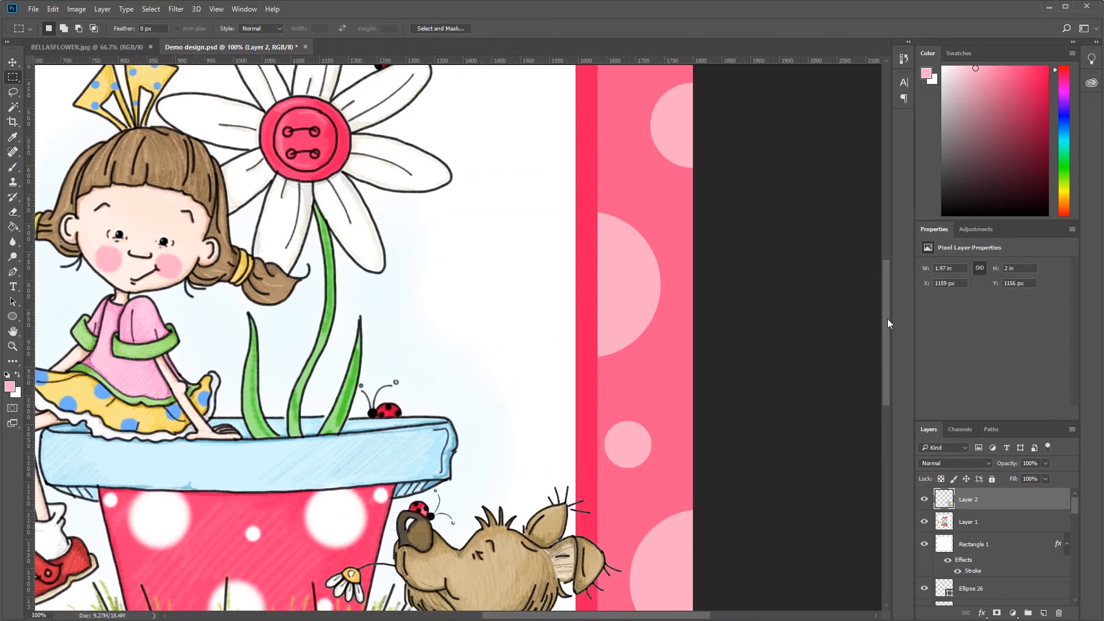
left_click_drag(887, 320, 881, 412)
key("ctrl+plus")
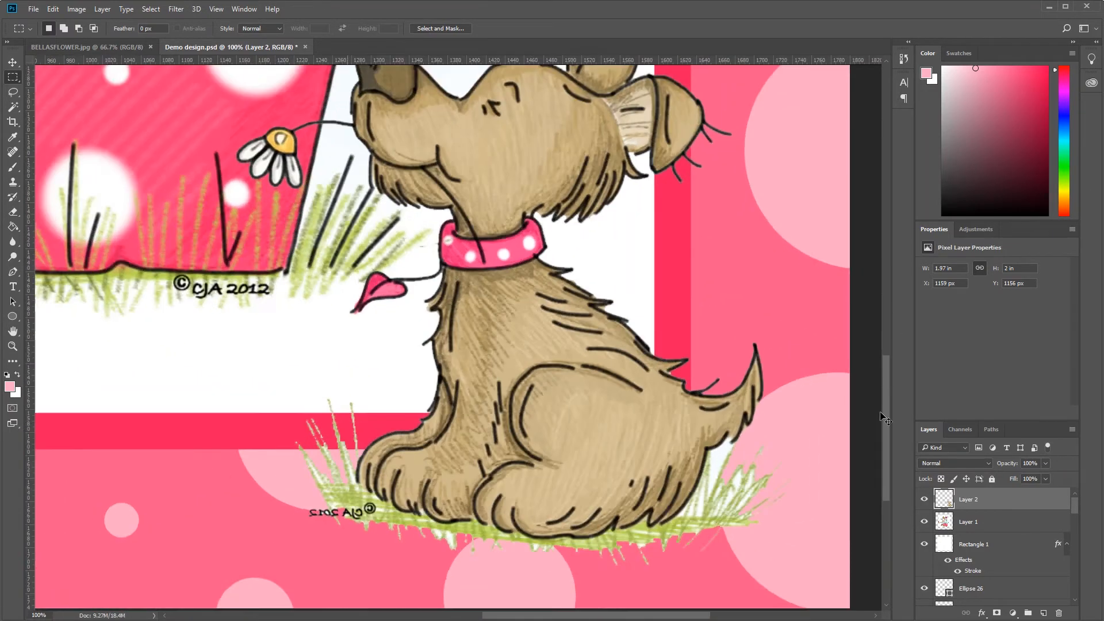
scroll(747, 299, "down", 3)
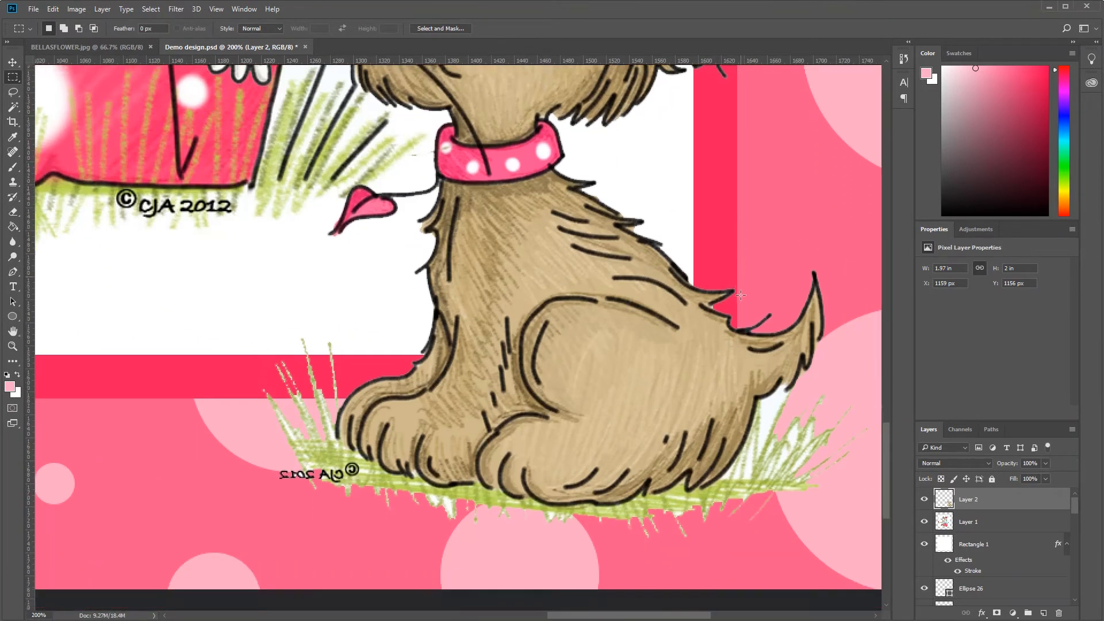
scroll(741, 295, "down", 1)
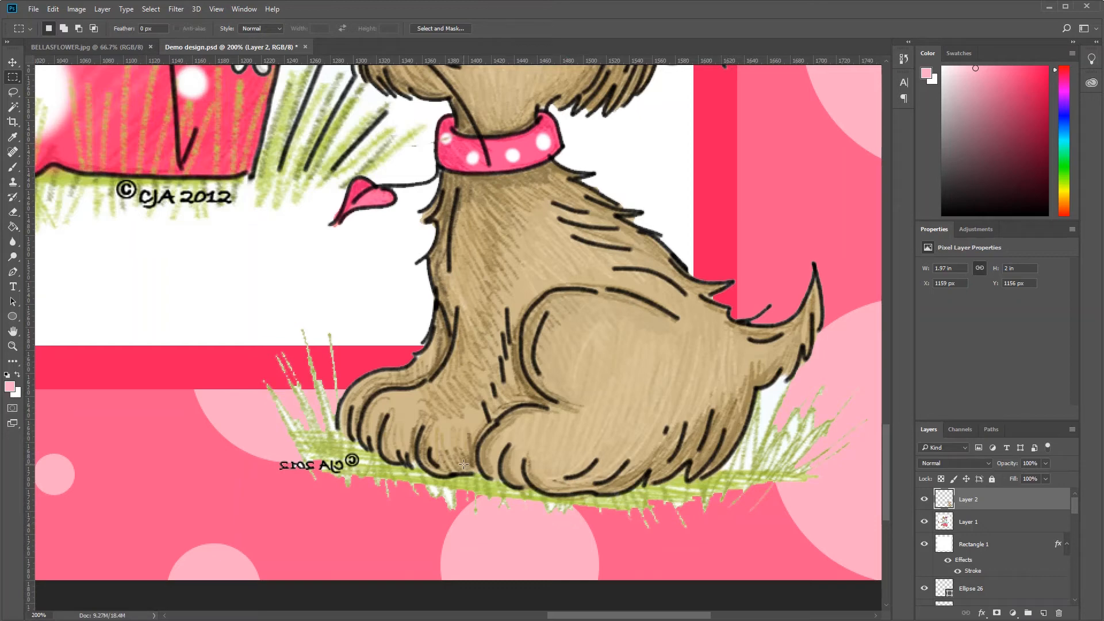
Activate the Eraser and set its brush to 69 px with 100% hardness.
left_click(12, 213)
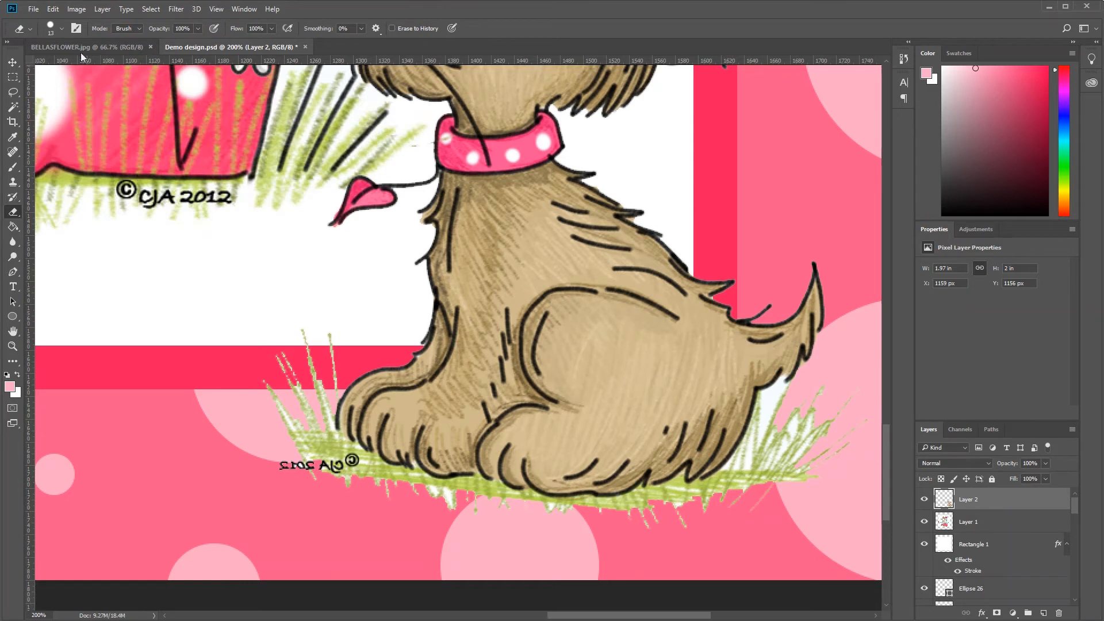
left_click(50, 25)
mouse_move(72, 64)
left_mouse_down()
mouse_move(99, 67)
mouse_move(86, 67)
left_mouse_up()
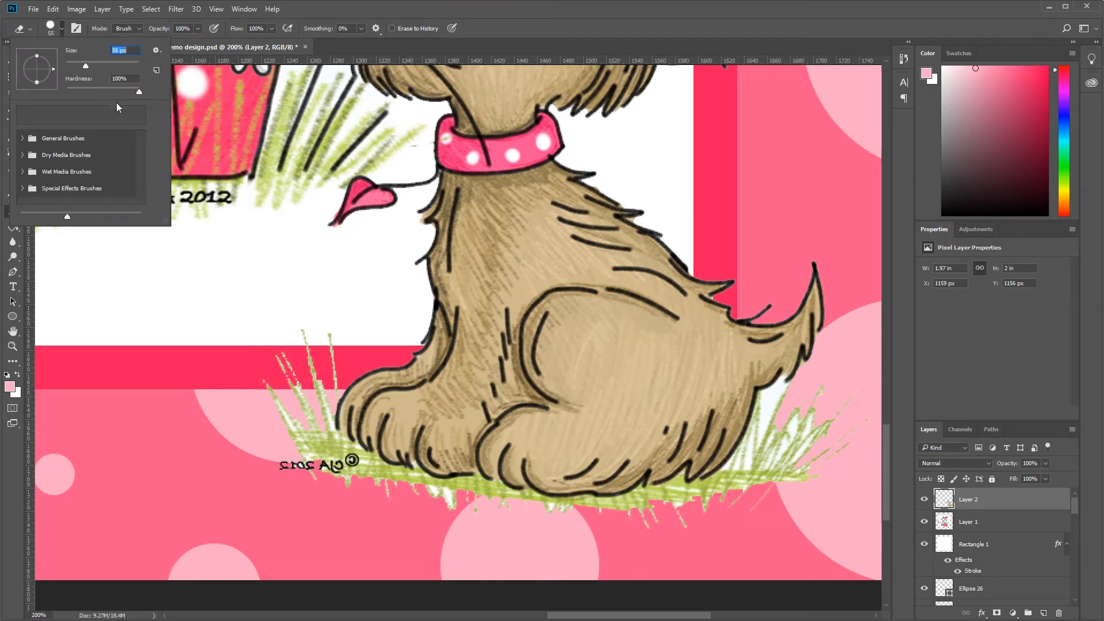
left_click_drag(139, 93, 135, 93)
left_click_drag(87, 66, 91, 66)
Try a hard eraser dab on the dog's chest and a soft one on its thigh, and undo both.
left_click(507, 236)
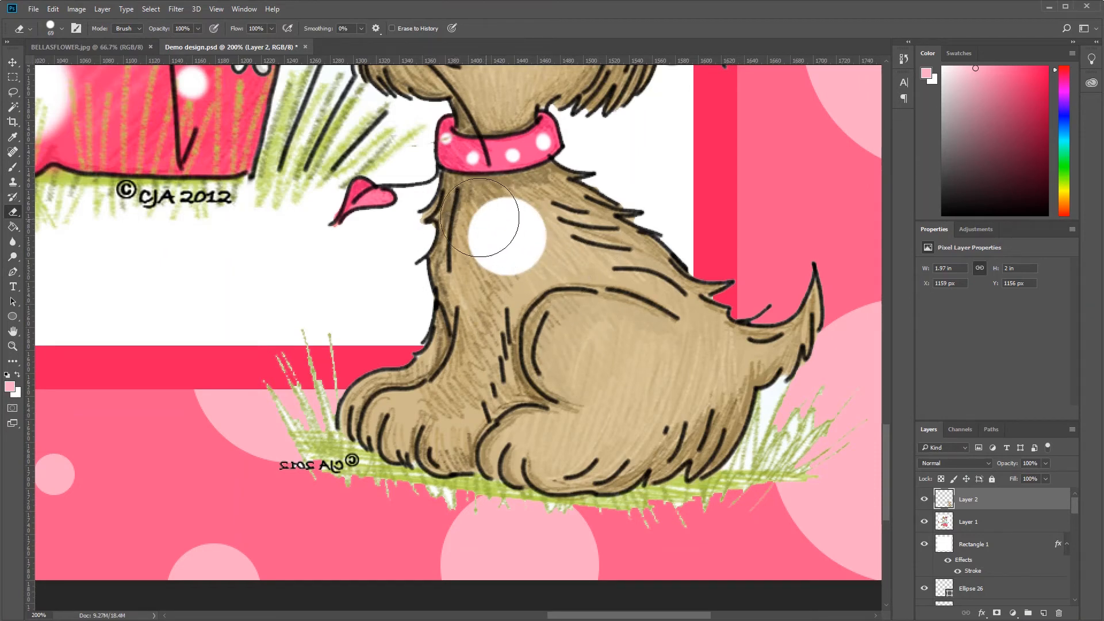
left_click(52, 29)
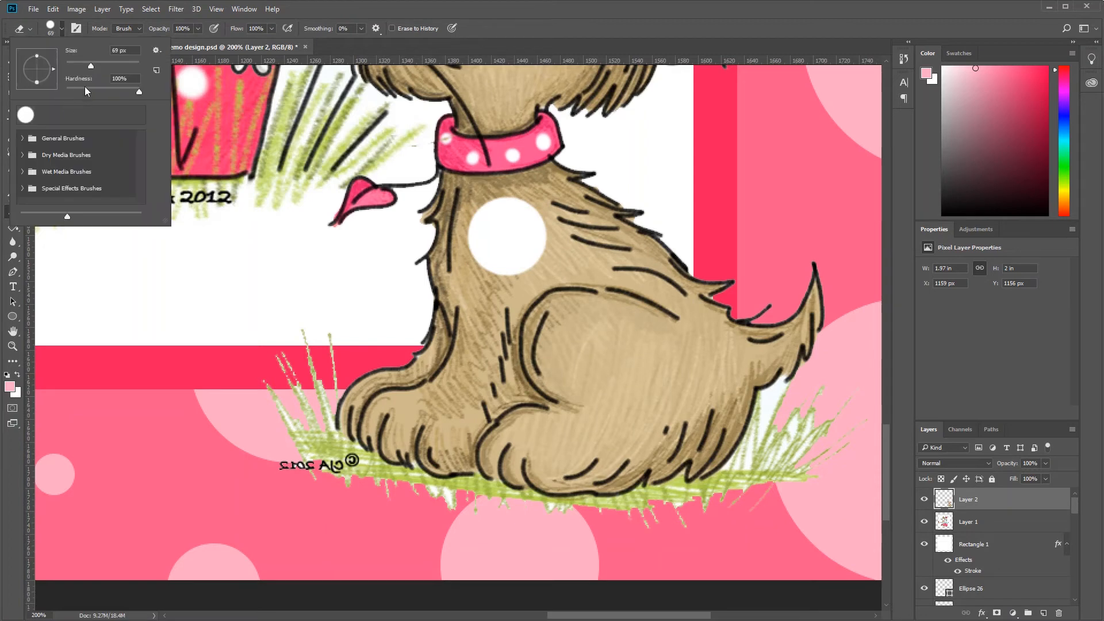
left_click(596, 343)
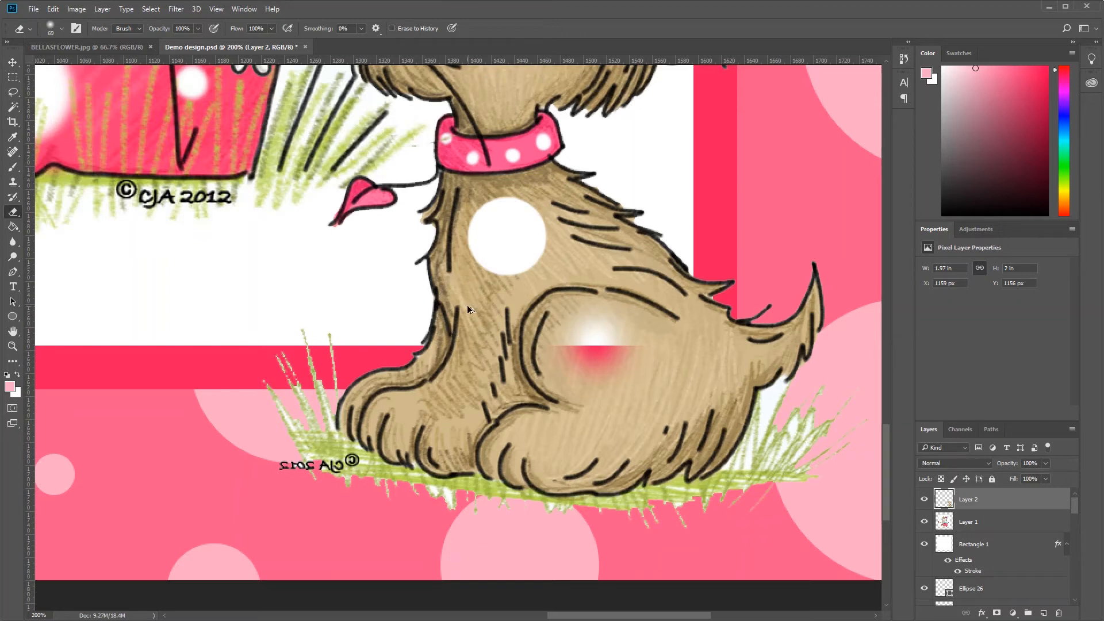
key("ctrl+alt+z")
key("ctrl+alt+z")
left_click(508, 236)
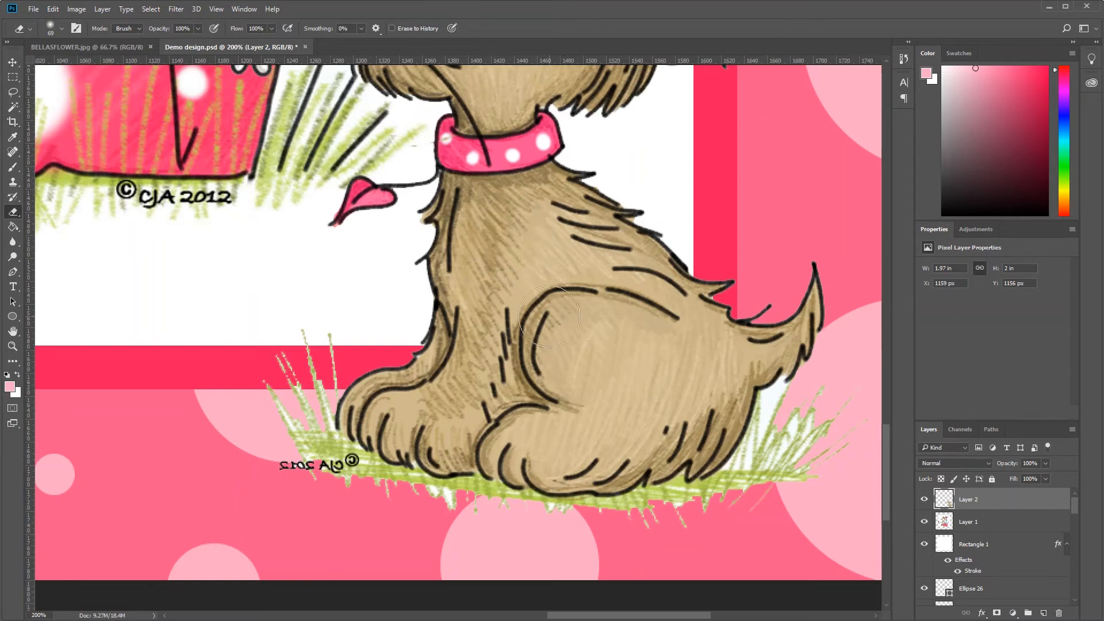
Set the eraser brush to 18 px with 76% hardness.
left_click(53, 30)
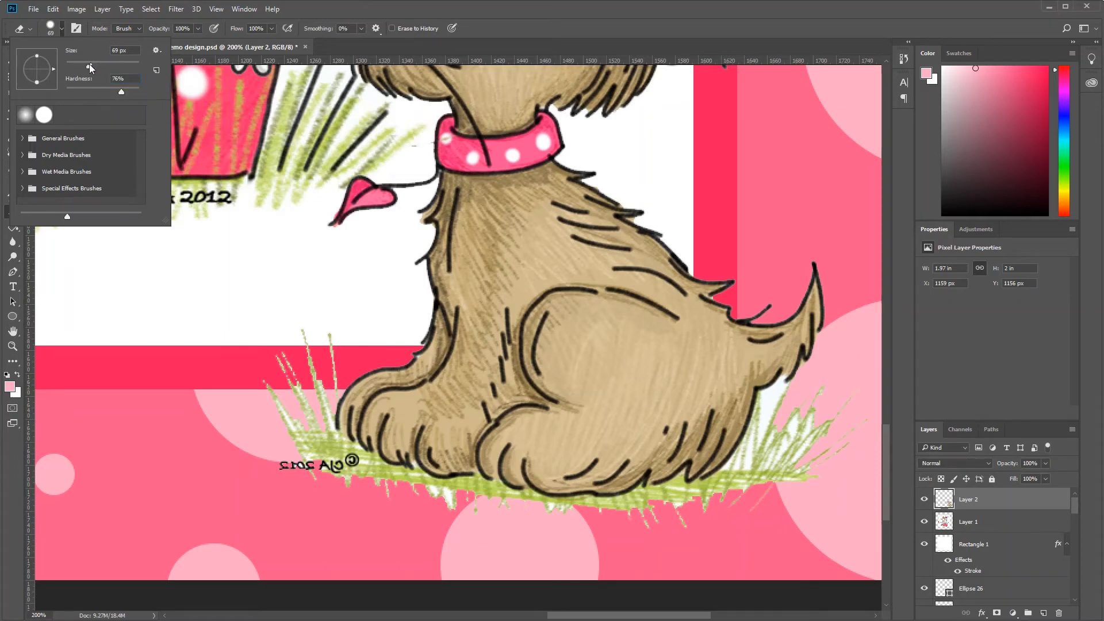
left_click_drag(90, 65, 72, 66)
left_click(346, 6)
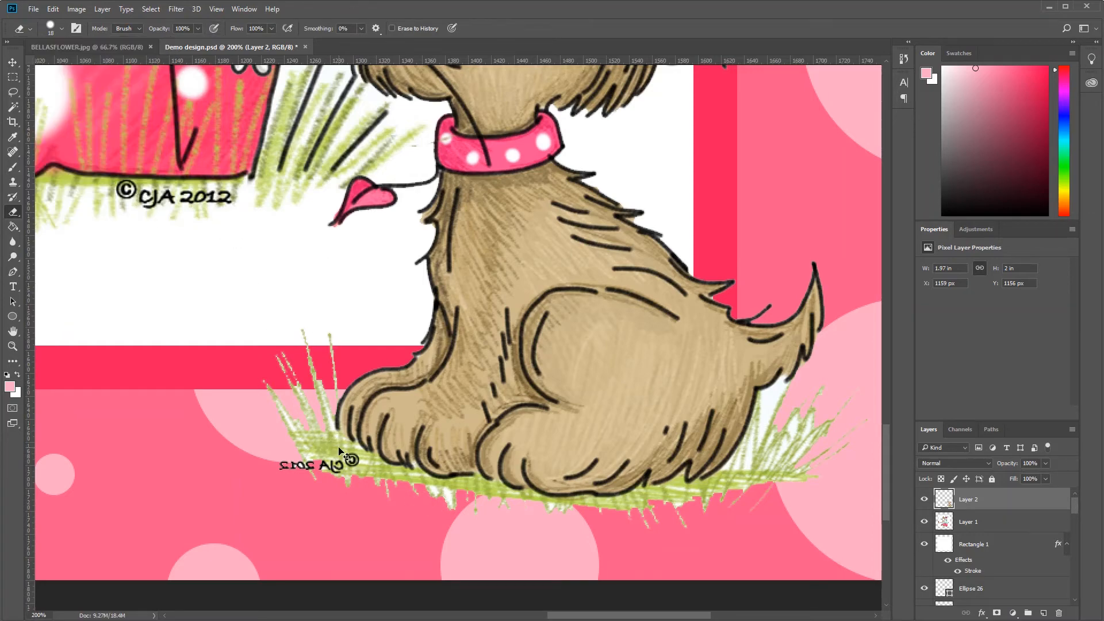
Erase the grass and the mirrored copyright text around the dog's front paws, undoing the stray stroke across its hind foot.
key("ctrl+plus")
scroll(339, 447, "down", 3)
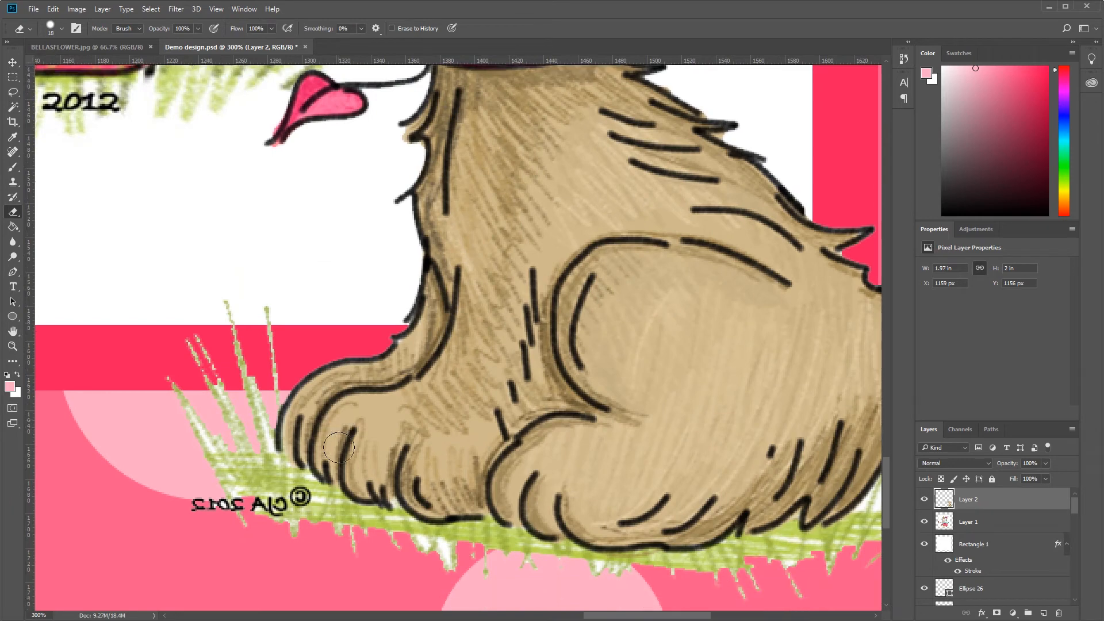
scroll(338, 447, "down", 1)
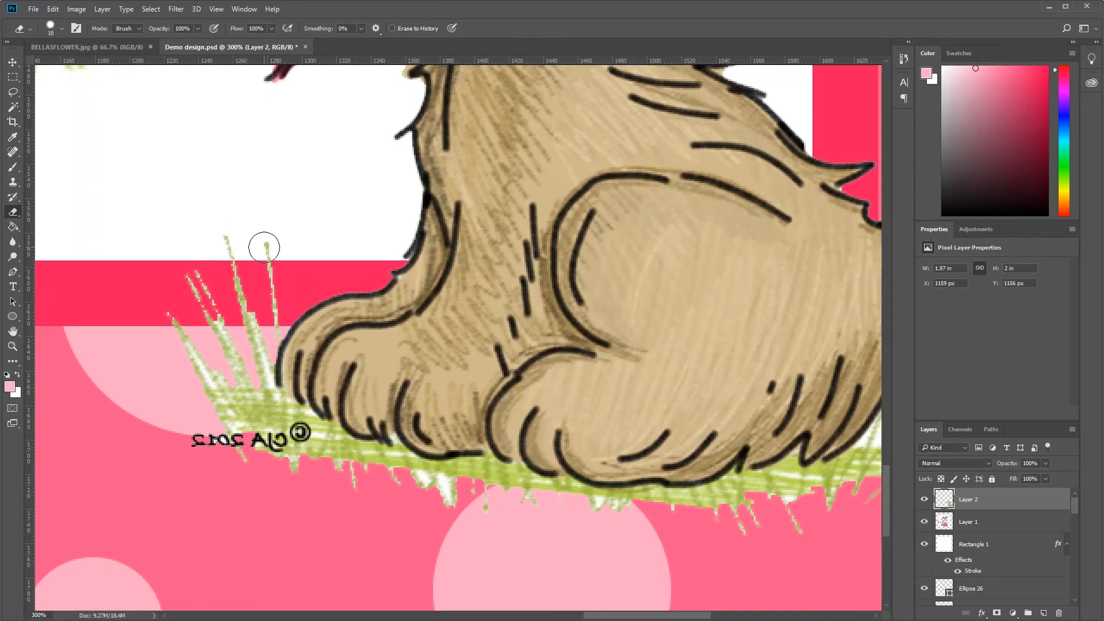
mouse_move(265, 247)
left_mouse_down()
mouse_move(218, 268)
mouse_move(282, 250)
mouse_move(246, 281)
mouse_move(228, 317)
mouse_move(271, 285)
mouse_move(227, 332)
mouse_move(178, 321)
mouse_move(197, 274)
mouse_move(189, 381)
mouse_move(208, 326)
mouse_move(223, 425)
mouse_move(195, 446)
mouse_move(298, 440)
mouse_move(218, 373)
mouse_move(201, 400)
mouse_move(244, 461)
mouse_move(239, 420)
mouse_move(283, 478)
mouse_move(316, 476)
mouse_move(285, 450)
mouse_move(255, 376)
mouse_move(275, 300)
mouse_move(268, 330)
mouse_move(236, 367)
mouse_move(267, 332)
mouse_move(256, 362)
mouse_move(264, 404)
mouse_move(342, 456)
mouse_move(483, 502)
mouse_move(399, 493)
mouse_move(305, 453)
mouse_move(392, 455)
mouse_move(397, 465)
mouse_move(370, 461)
mouse_move(490, 475)
mouse_move(530, 499)
mouse_move(595, 402)
left_mouse_up()
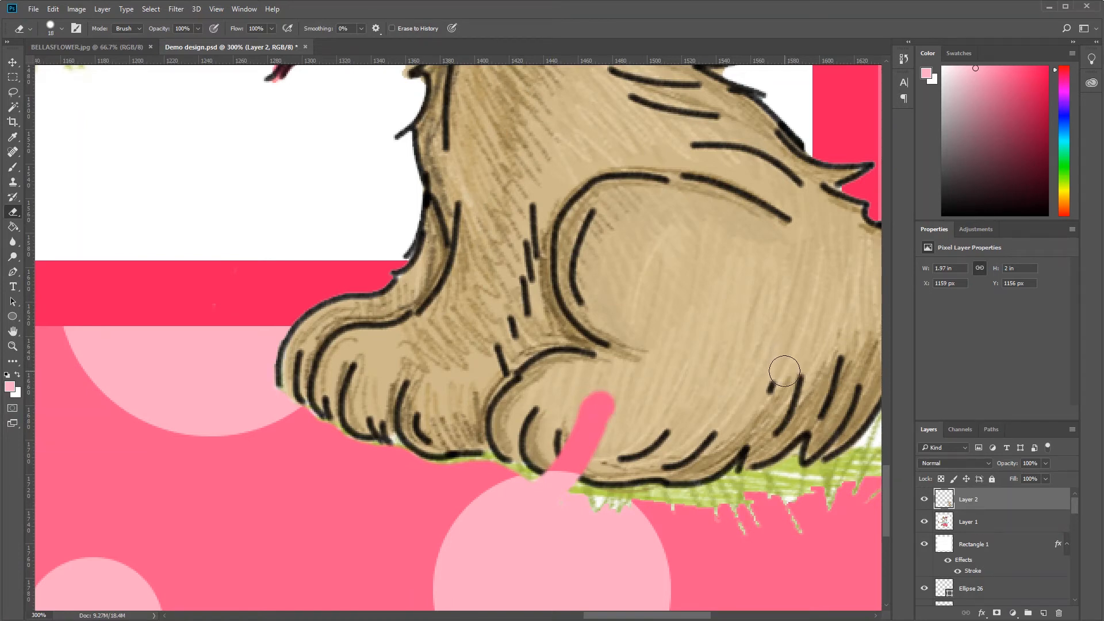
key("ctrl+z")
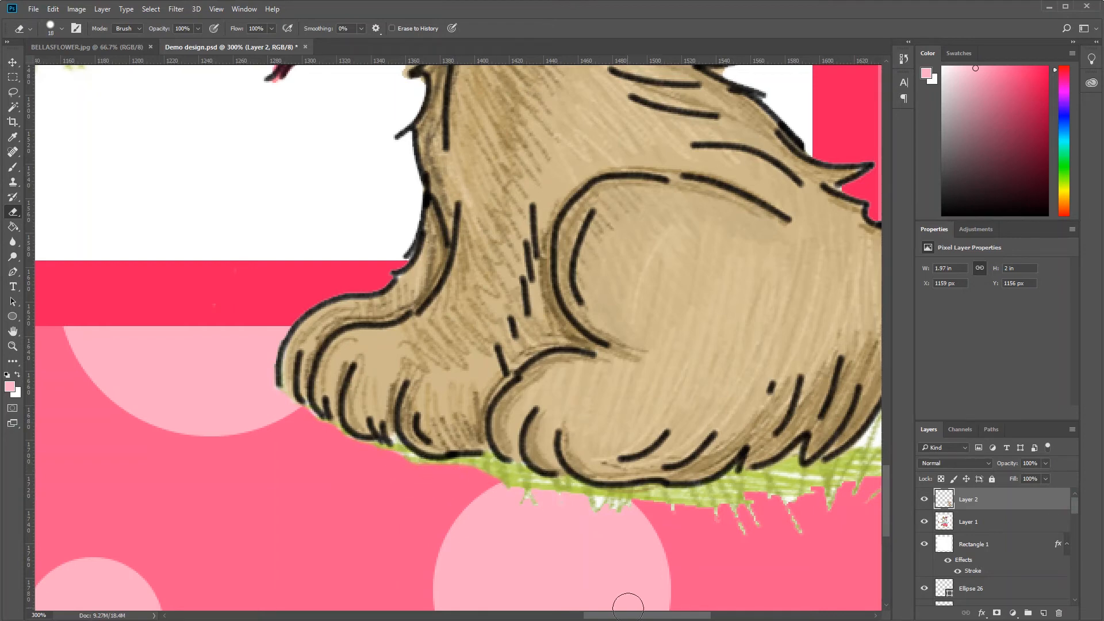
Erase the remaining grass beneath the dog's feet and behind its back below the tail.
left_click_drag(632, 616, 645, 617)
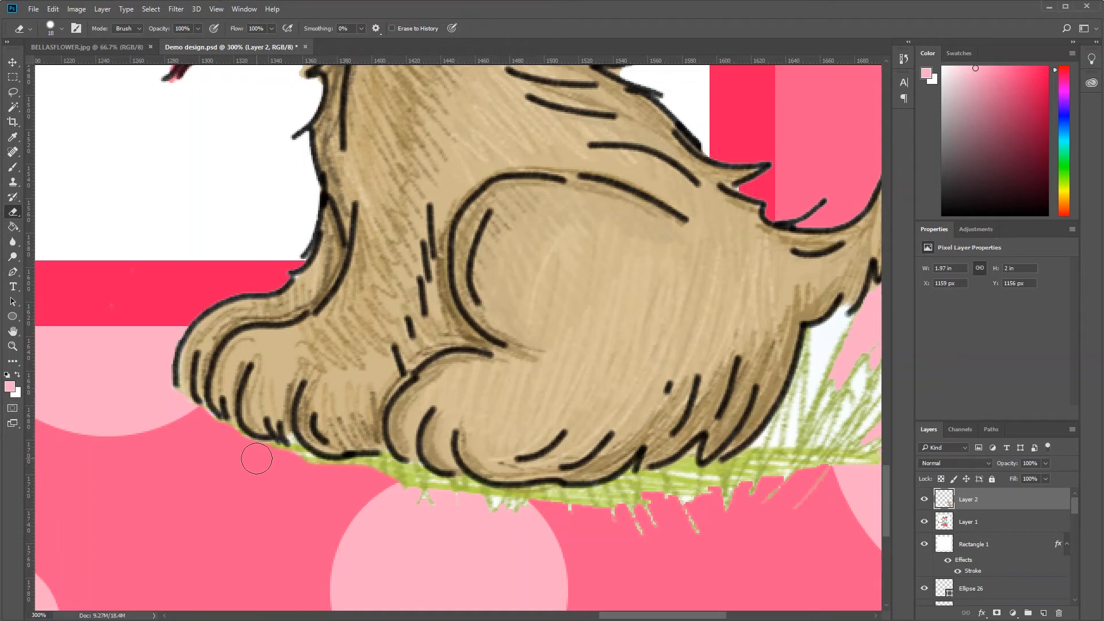
mouse_move(306, 469)
left_mouse_down()
mouse_move(379, 473)
mouse_move(517, 508)
mouse_move(672, 493)
mouse_move(636, 523)
mouse_move(766, 517)
mouse_move(678, 565)
left_mouse_up()
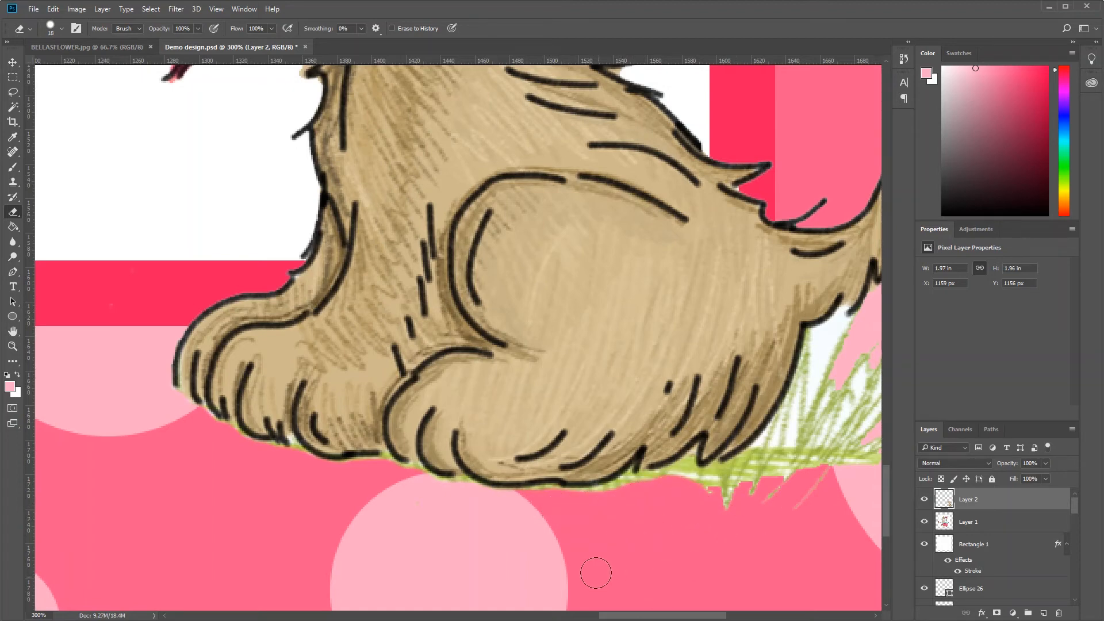
mouse_move(572, 503)
left_mouse_down()
mouse_move(545, 502)
mouse_move(586, 501)
mouse_move(480, 484)
mouse_move(544, 479)
mouse_move(586, 437)
mouse_move(641, 332)
left_mouse_up()
scroll(628, 586, "right", 6)
mouse_move(764, 334)
left_mouse_down()
mouse_move(629, 376)
mouse_move(736, 360)
mouse_move(639, 393)
mouse_move(767, 385)
mouse_move(594, 428)
mouse_move(739, 408)
mouse_move(690, 442)
mouse_move(707, 452)
mouse_move(571, 473)
mouse_move(521, 501)
mouse_move(638, 487)
mouse_move(596, 498)
left_mouse_up()
mouse_move(539, 479)
left_mouse_down()
mouse_move(588, 435)
mouse_move(624, 341)
mouse_move(616, 386)
mouse_move(556, 462)
mouse_move(602, 386)
left_mouse_up()
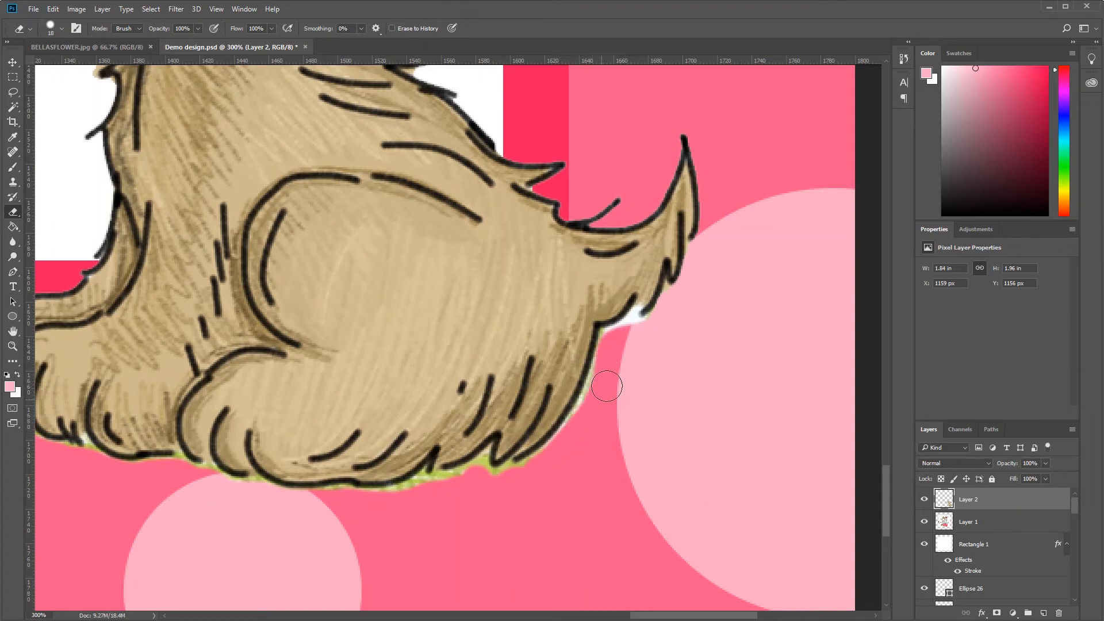
mouse_move(417, 496)
left_mouse_down()
mouse_move(468, 480)
mouse_move(507, 487)
left_mouse_up()
Set the eraser size to 6 px and erase the white remnant beneath the dog's tail and down its back edge.
left_click(50, 32)
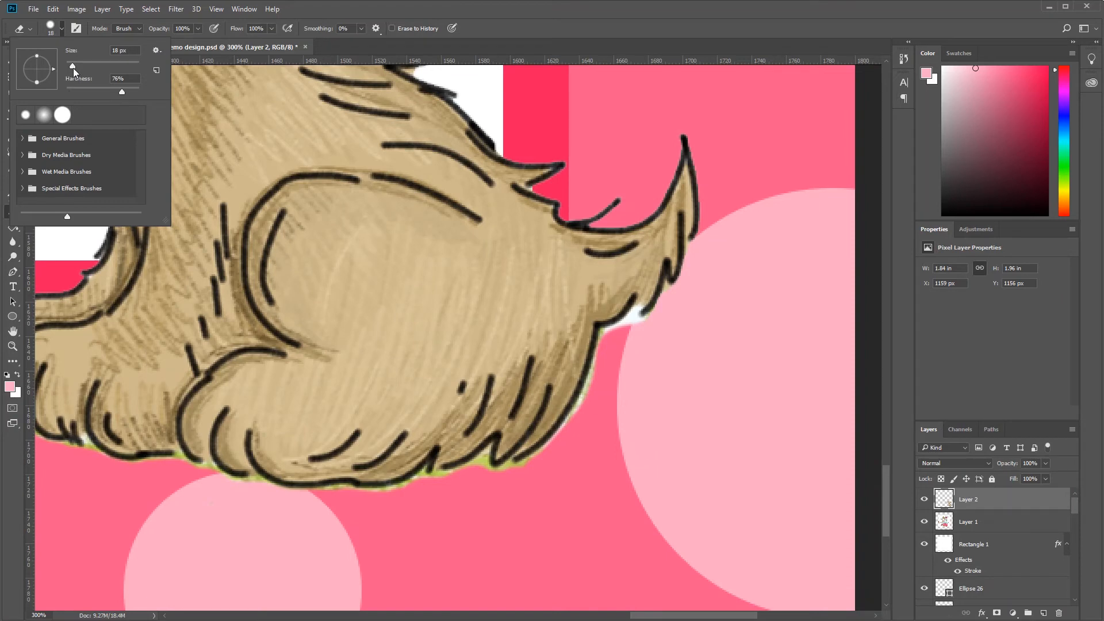
left_click_drag(73, 68, 67, 68)
left_click(522, 508)
key("ctrl+plus")
key("ctrl+plus")
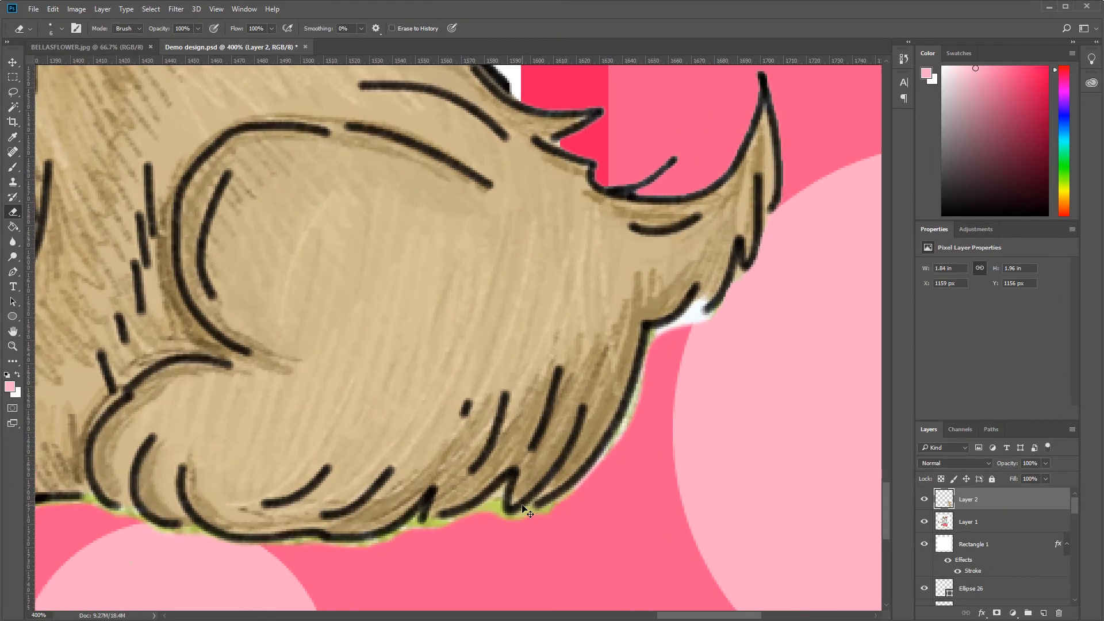
scroll(623, 341, "down", 3)
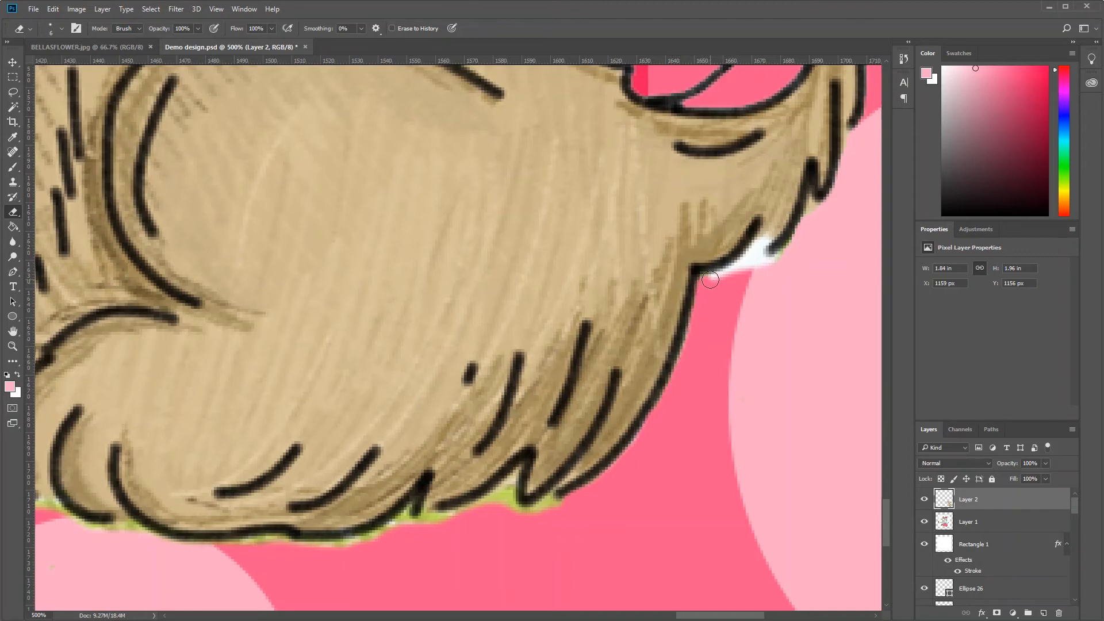
mouse_move(711, 280)
left_mouse_down()
mouse_move(756, 251)
mouse_move(759, 262)
mouse_move(799, 256)
left_mouse_up()
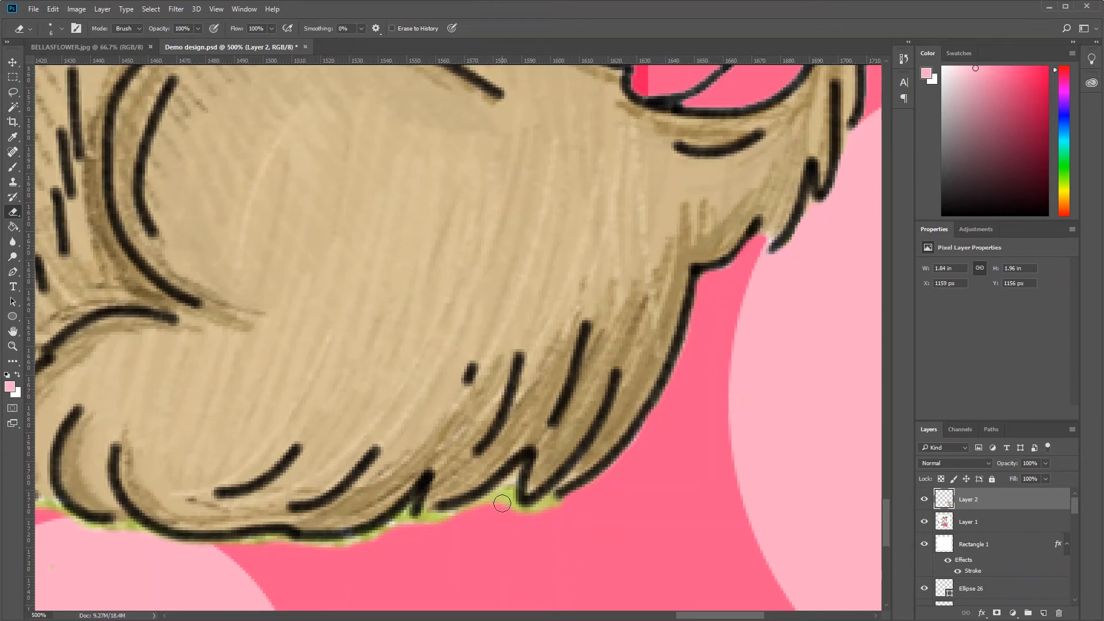
Erase the green grass fringe along the rear underside of the dog's hind leg and foot.
mouse_move(505, 490)
left_mouse_down()
mouse_move(509, 509)
mouse_move(538, 516)
mouse_move(527, 514)
left_mouse_up()
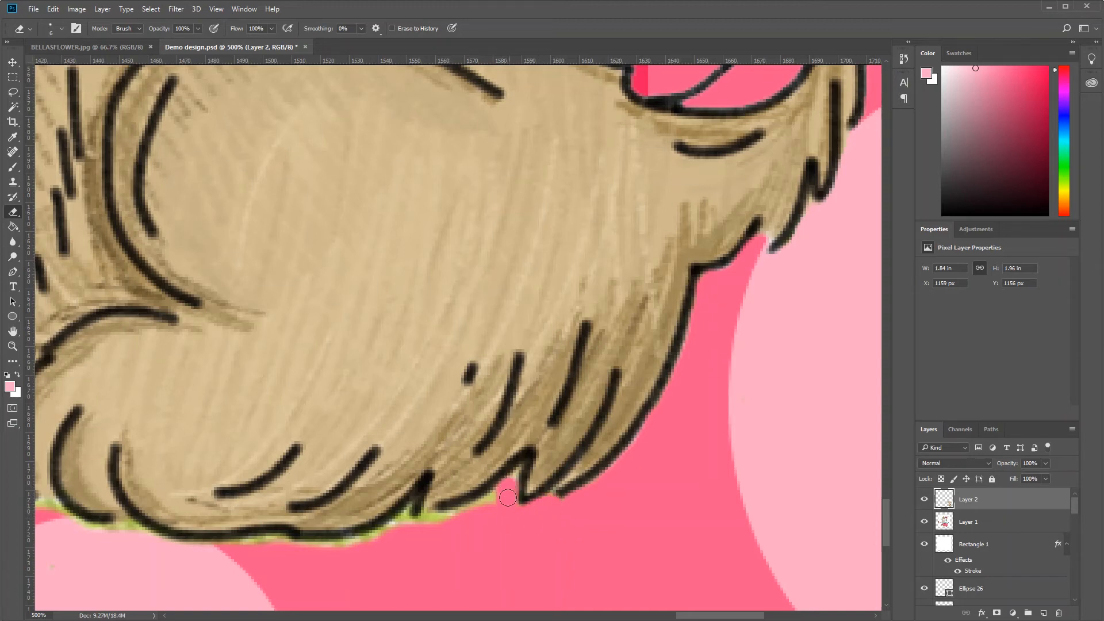
left_click_drag(503, 492, 427, 524)
mouse_move(403, 521)
left_mouse_down()
mouse_move(371, 545)
mouse_move(329, 554)
left_mouse_up()
mouse_move(227, 551)
left_mouse_down()
mouse_move(339, 550)
mouse_move(417, 527)
left_mouse_up()
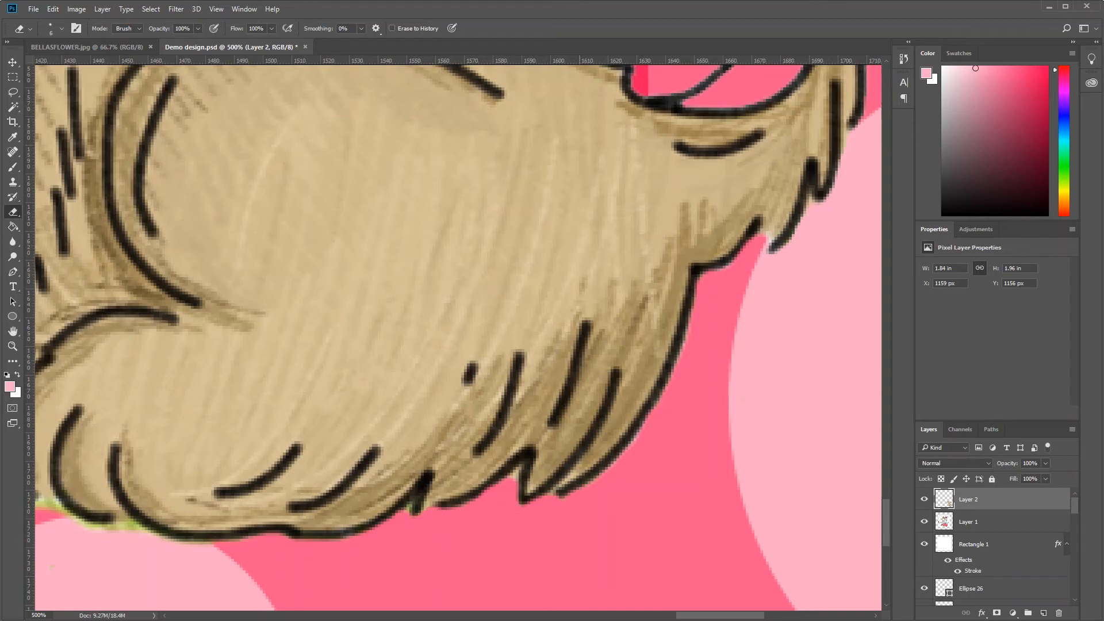
Erase the green fringe beneath the front paws and the hind foot's toes, and set the eraser size to 1 px.
left_click_drag(675, 615, 632, 616)
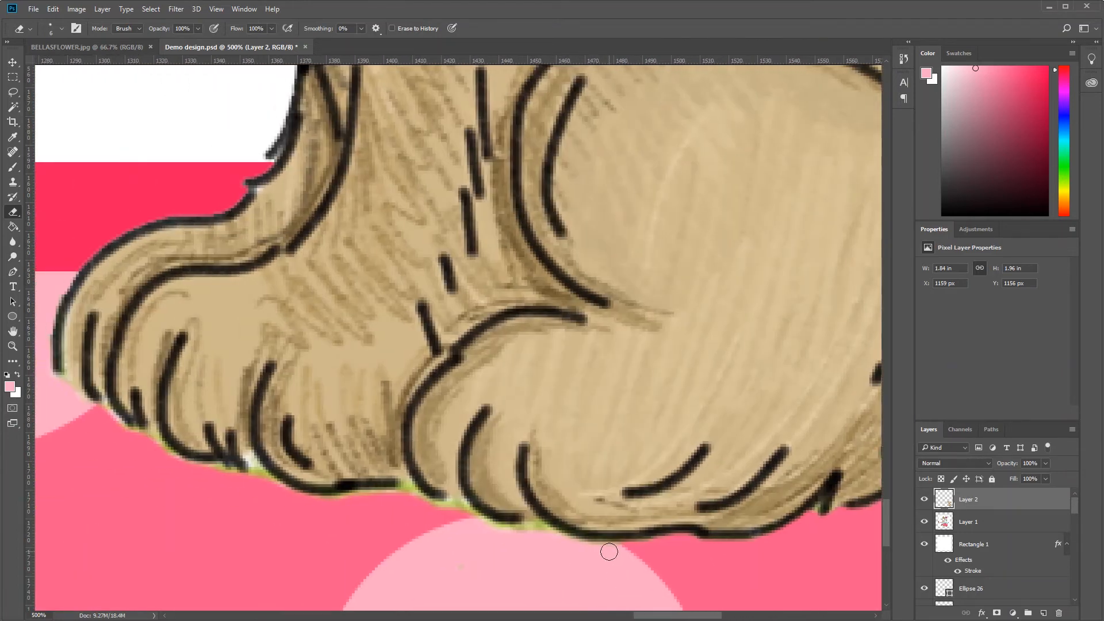
mouse_move(444, 520)
left_mouse_down()
mouse_move(453, 507)
mouse_move(547, 530)
mouse_move(571, 549)
mouse_move(622, 551)
left_mouse_up()
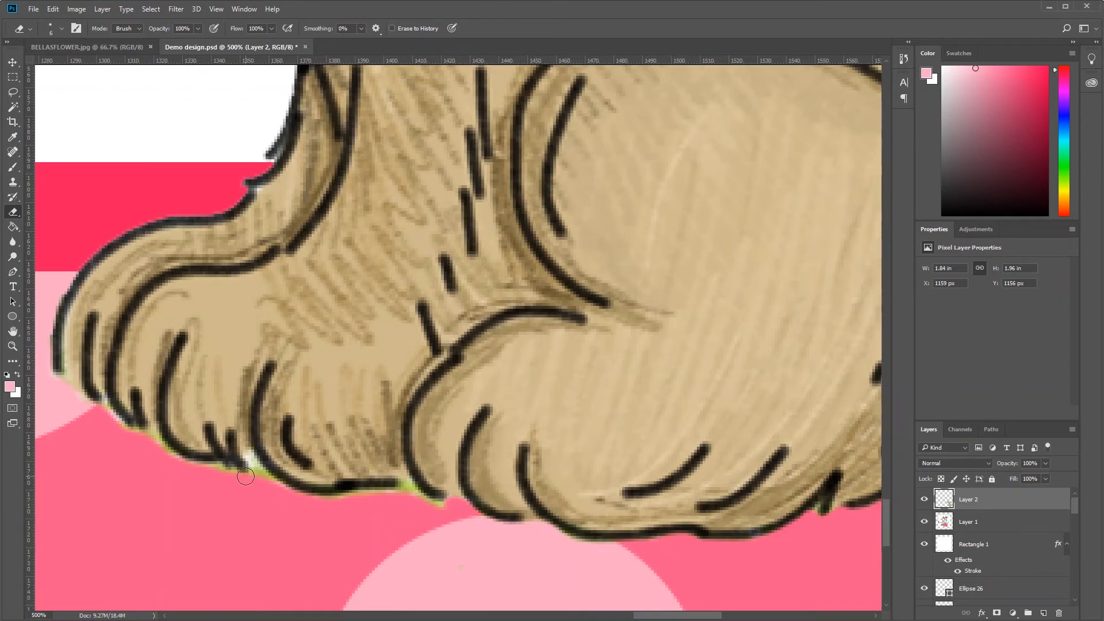
mouse_move(256, 472)
left_mouse_down()
mouse_move(298, 500)
mouse_move(411, 497)
mouse_move(443, 515)
mouse_move(414, 502)
left_mouse_up()
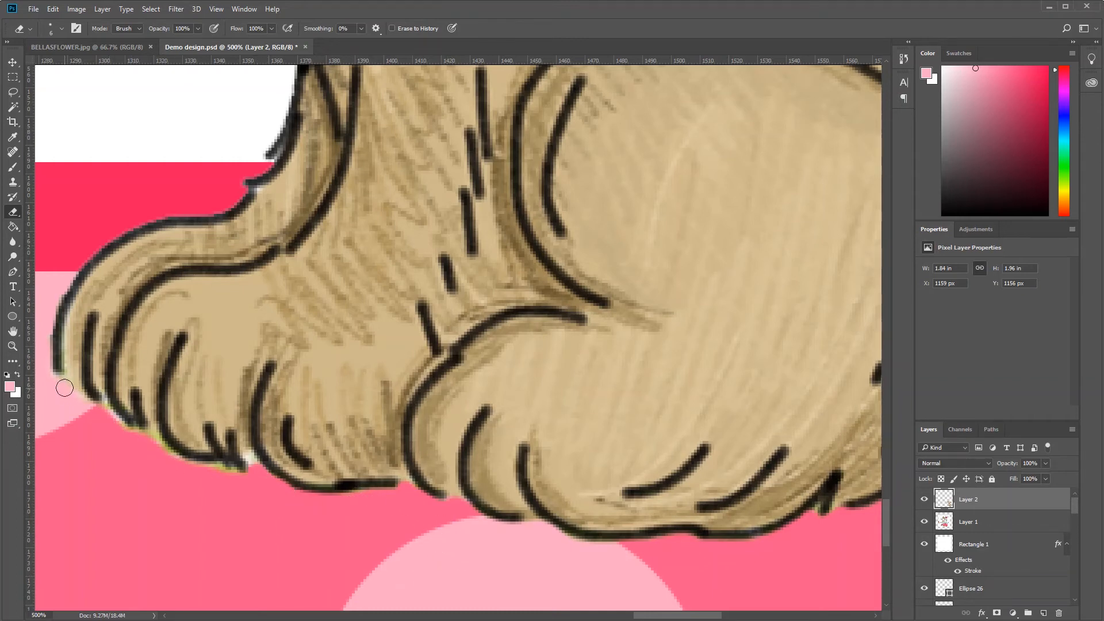
mouse_move(64, 387)
left_mouse_down()
mouse_move(130, 438)
mouse_move(116, 429)
mouse_move(256, 477)
left_mouse_up()
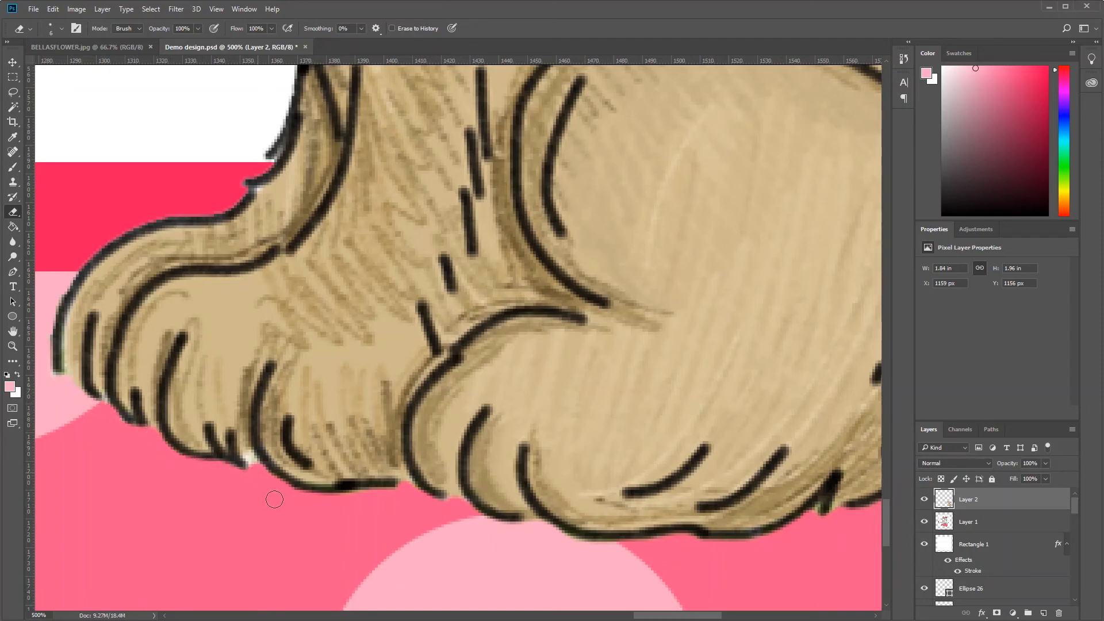
mouse_move(511, 529)
left_mouse_down()
mouse_move(547, 524)
mouse_move(602, 549)
mouse_move(724, 568)
left_mouse_up()
left_click(51, 29)
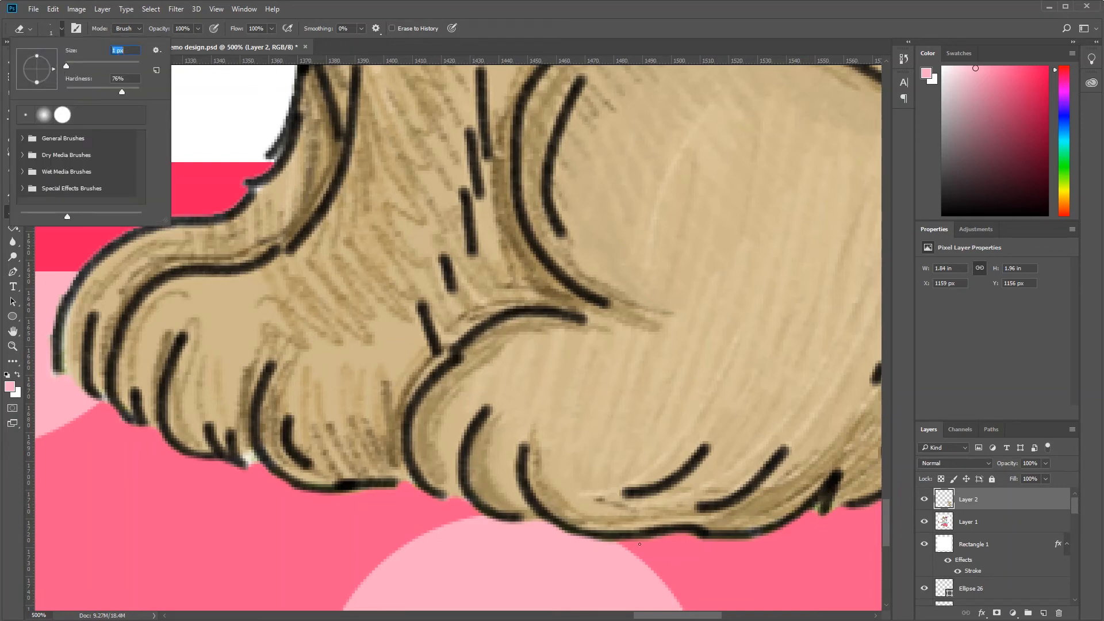
key("Return")
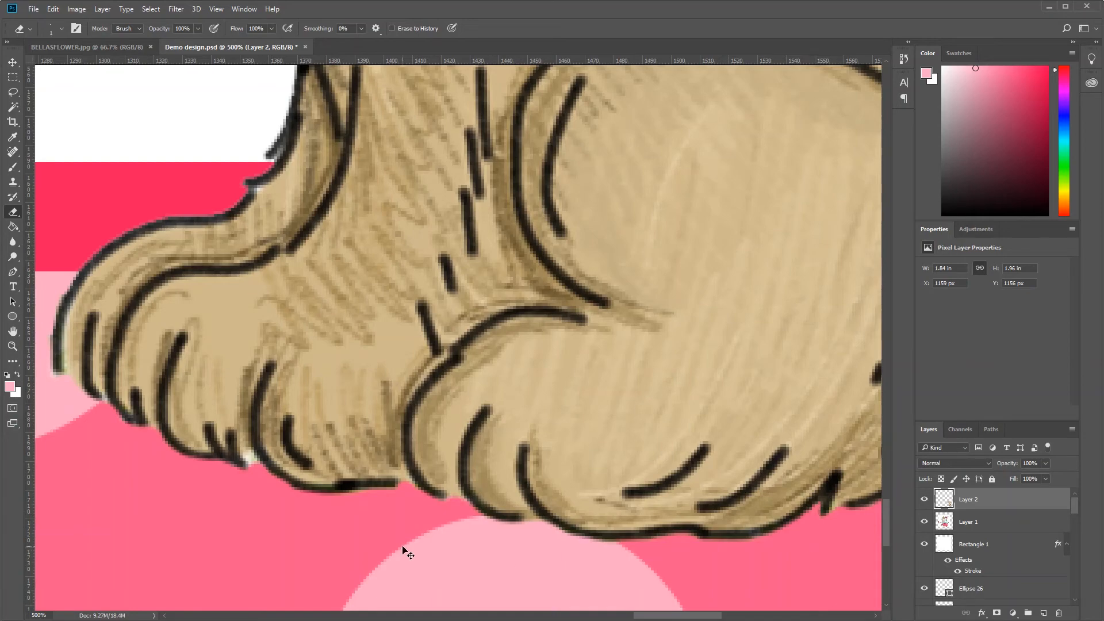
Save the card design with the cleaned-up dog.
key("ctrl+minus")
key("ctrl+minus")
key("ctrl+minus")
key("ctrl+minus")
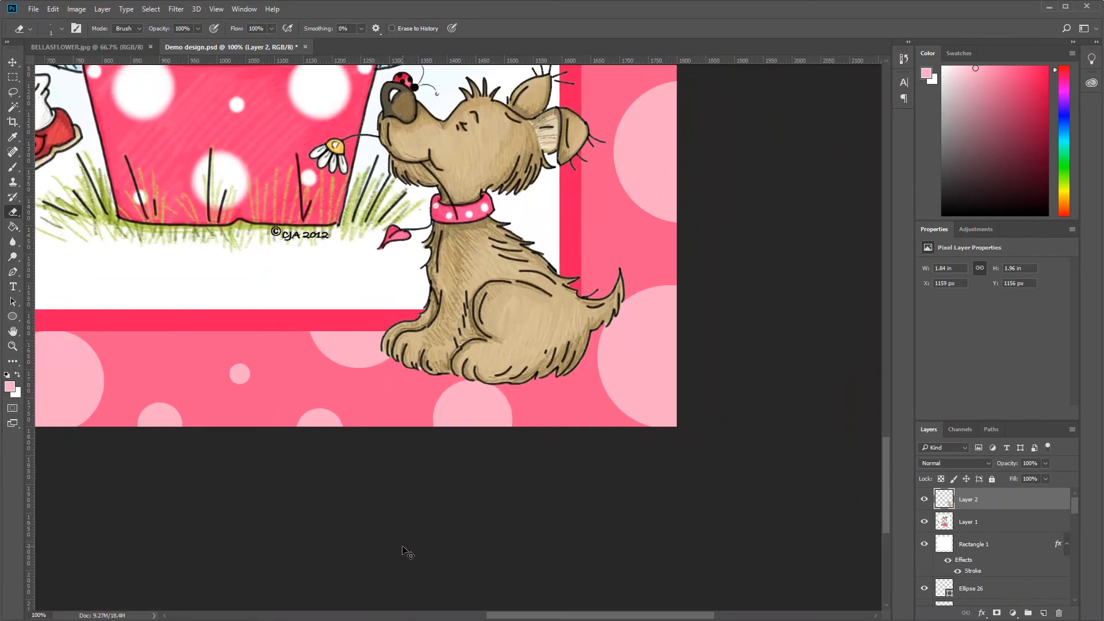
key("ctrl+minus")
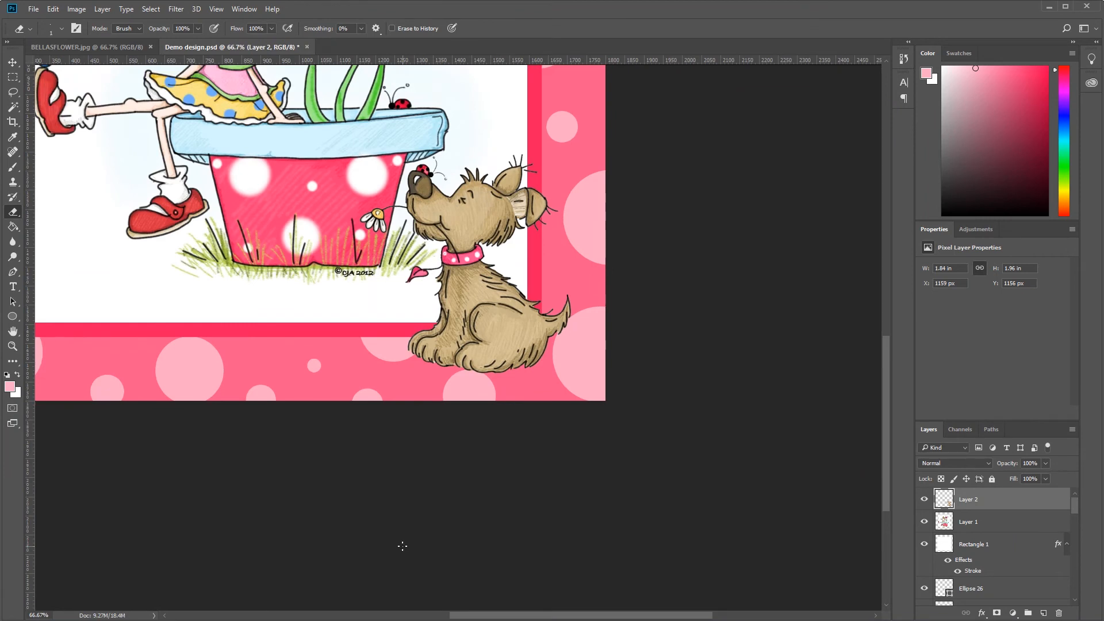
scroll(573, 546, "up", 2)
scroll(632, 608, "left", 14)
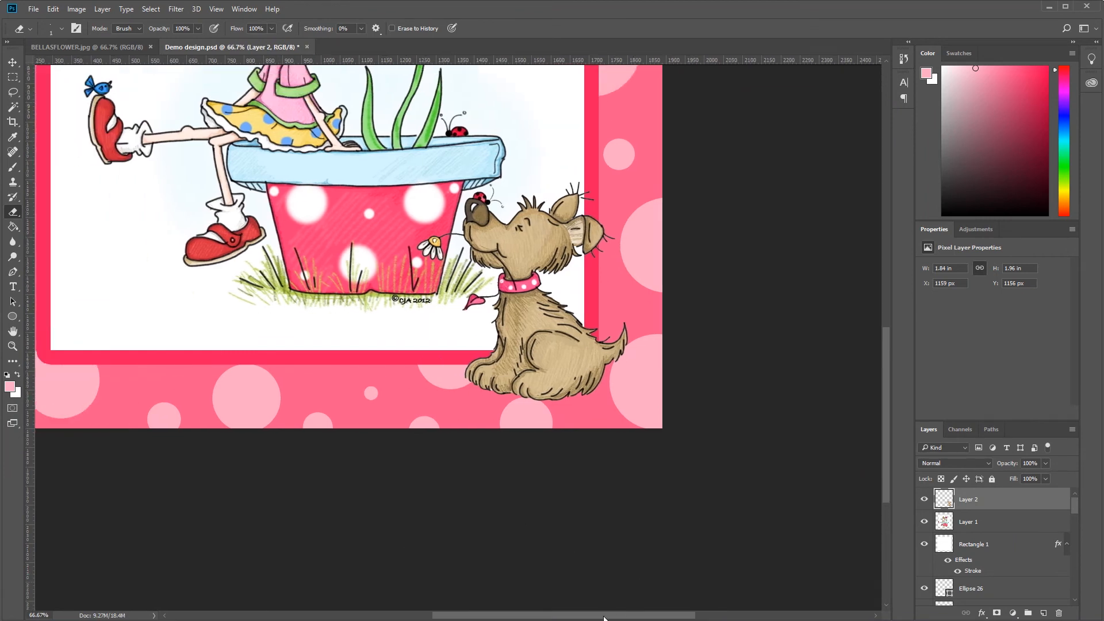
scroll(588, 415, "up", 5)
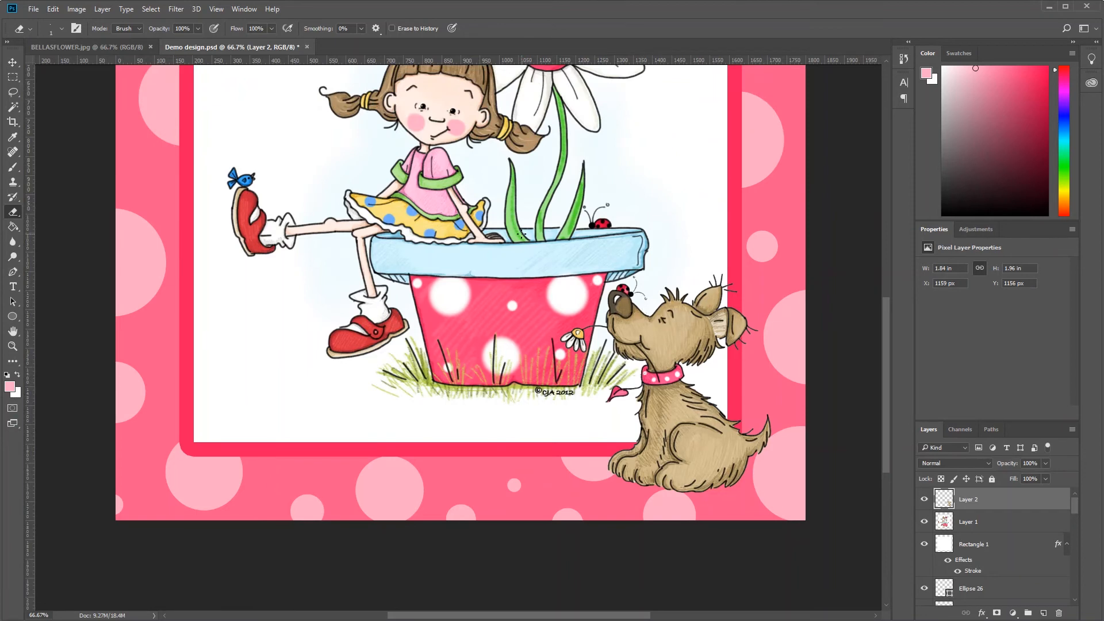
key("ctrl+s")
key("ctrl+minus")
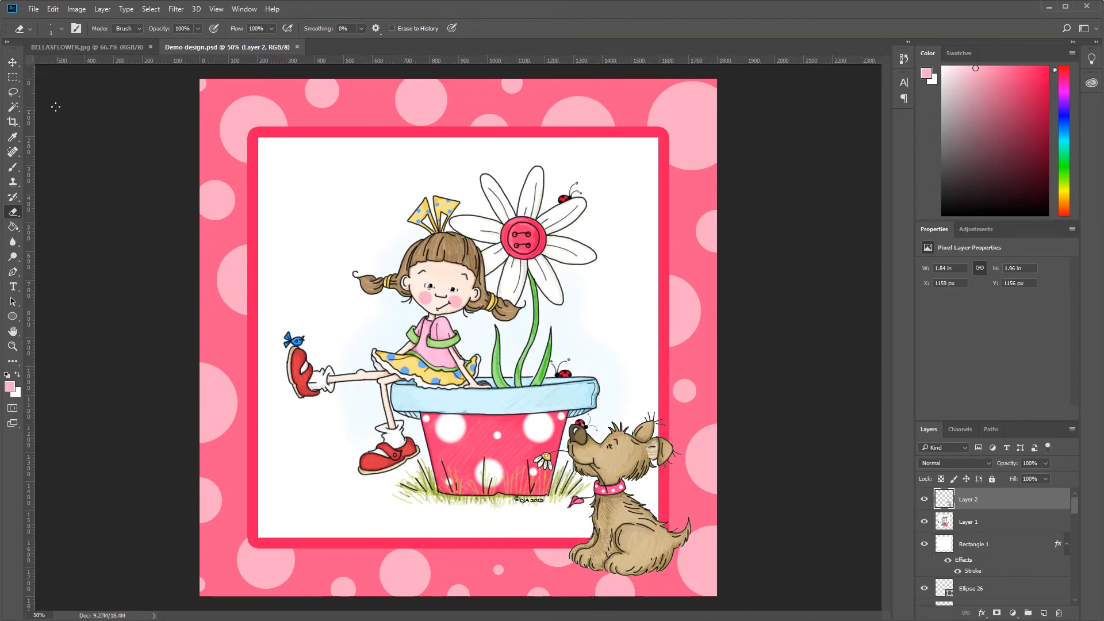
Move the dog slightly down and to the right over the frame's corner.
left_click(13, 62)
left_click_drag(571, 441, 574, 449)
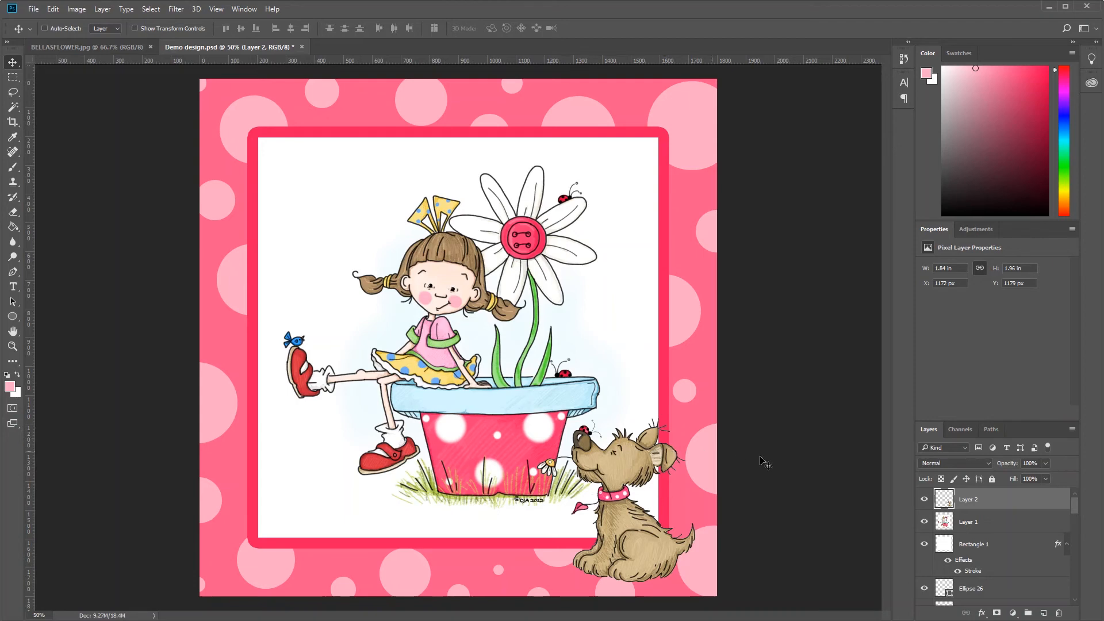
key("Right")
key("Right")
key("Right")
key("Right")
Copy a rectangular area around the flower's button centre from Layer 1 onto a new layer and move it to the white space above the girl's pigtail.
left_click(924, 522)
left_click(925, 522)
left_click(1018, 525)
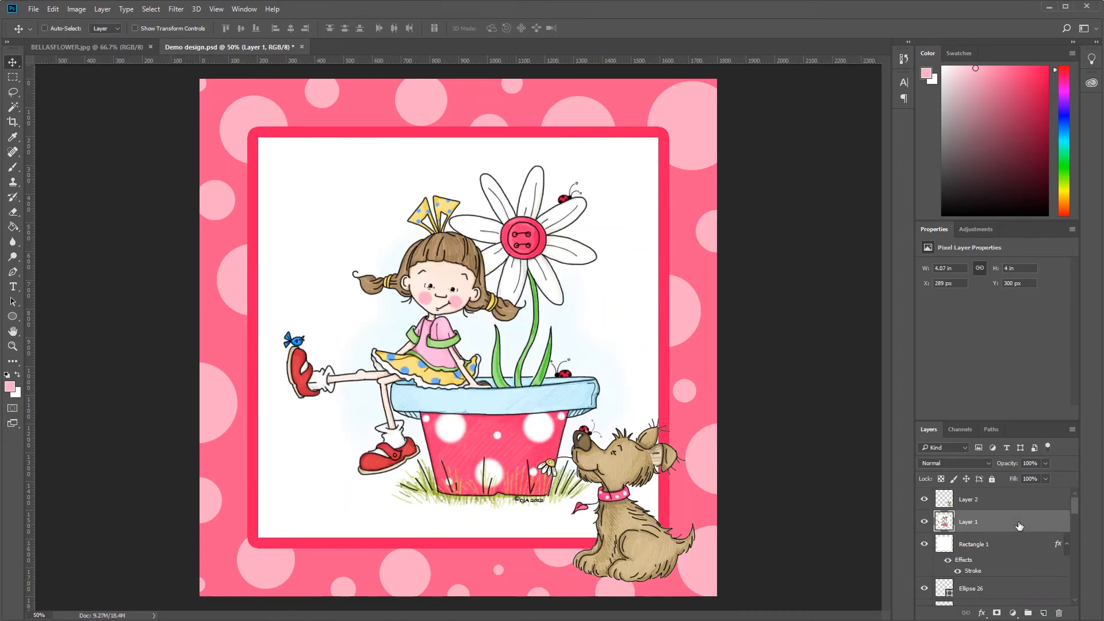
left_click(13, 77)
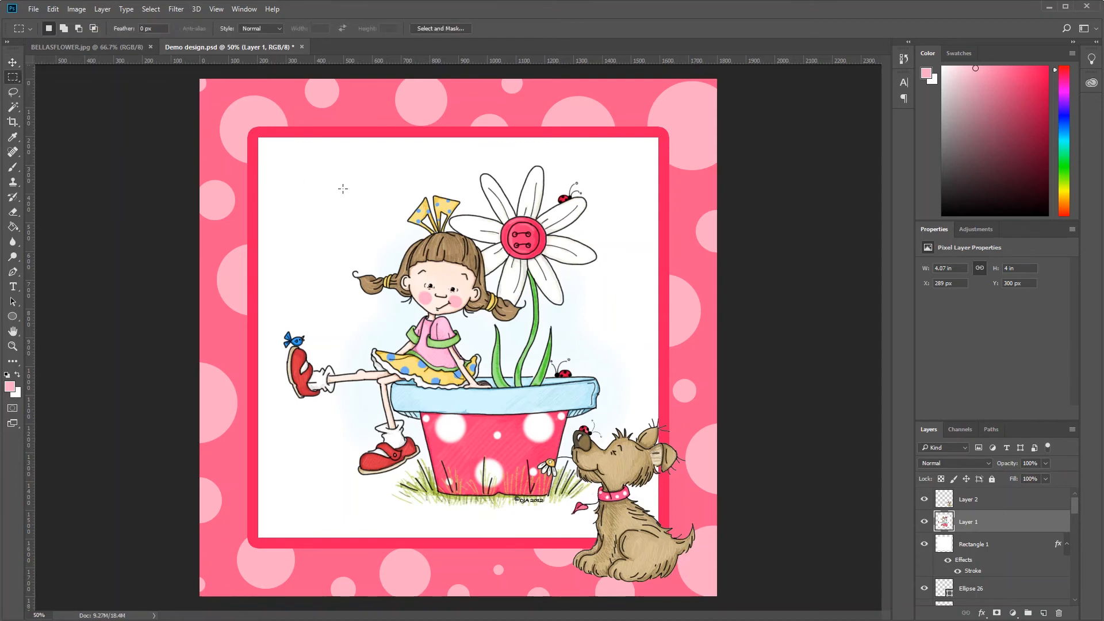
left_click_drag(491, 209, 554, 268)
key("ctrl+j")
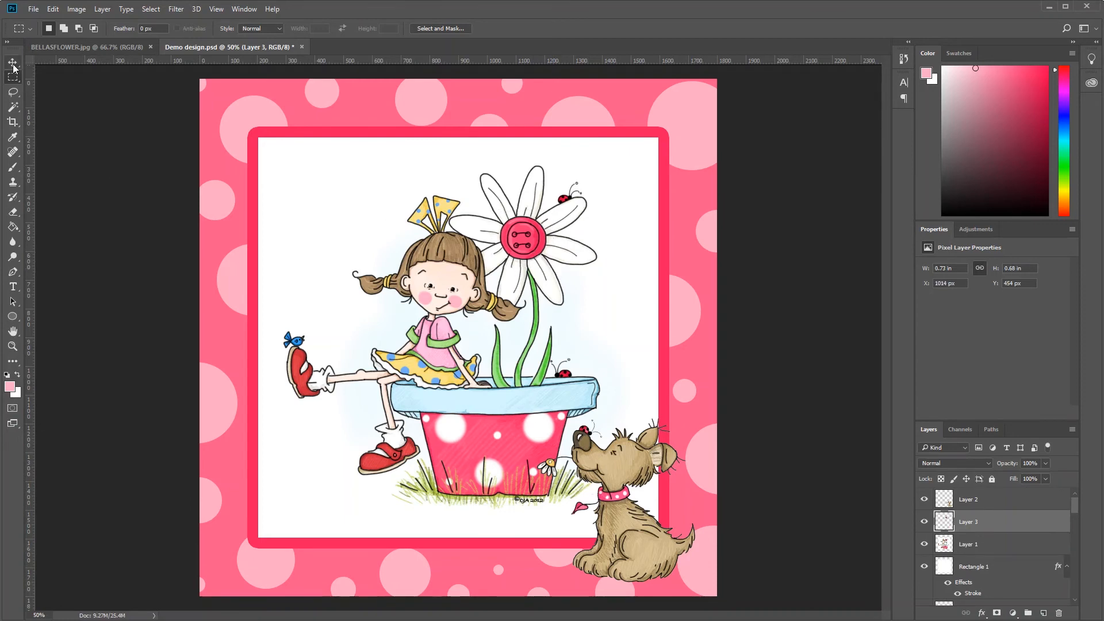
left_click(13, 64)
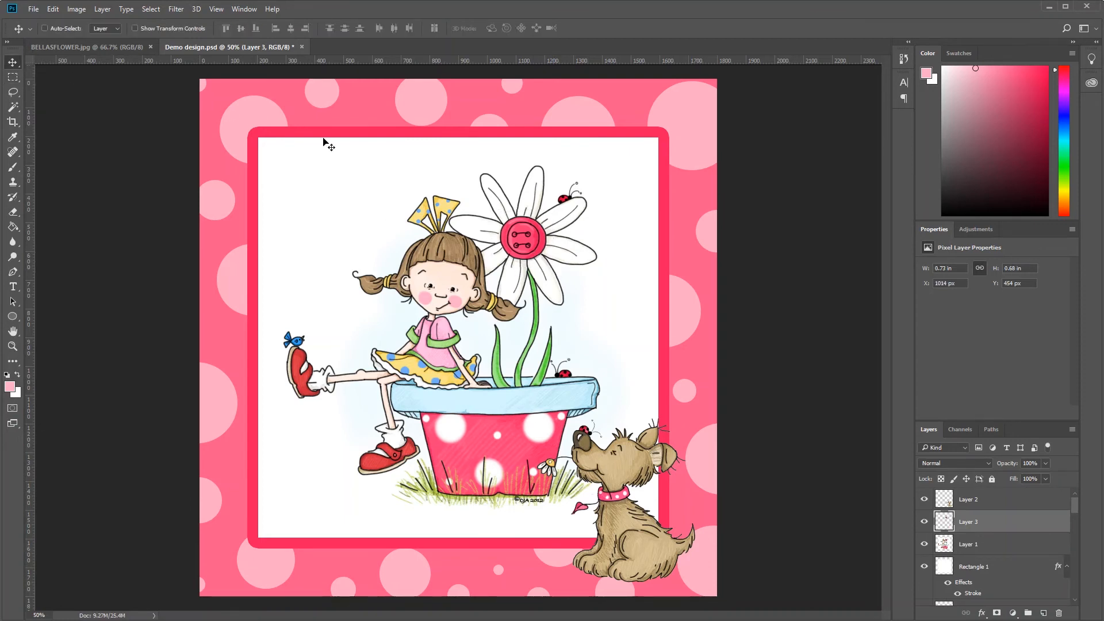
left_click_drag(523, 236, 352, 210)
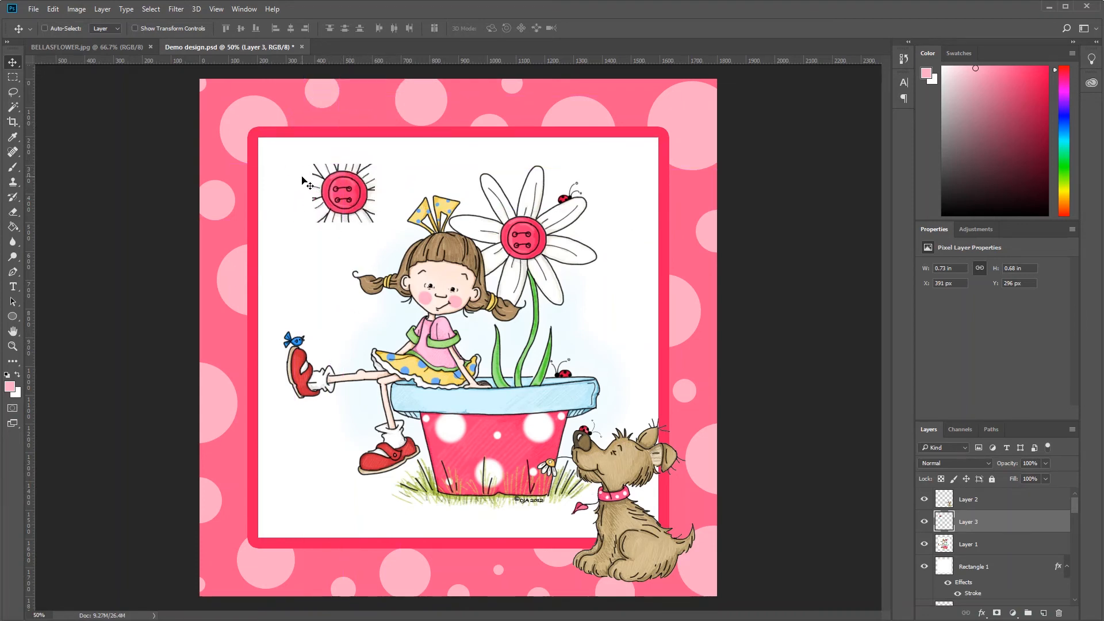
Erase the outer petal pieces all around the copied button with a 61 px eraser.
key("ctrl+1")
scroll(303, 178, "up", 4)
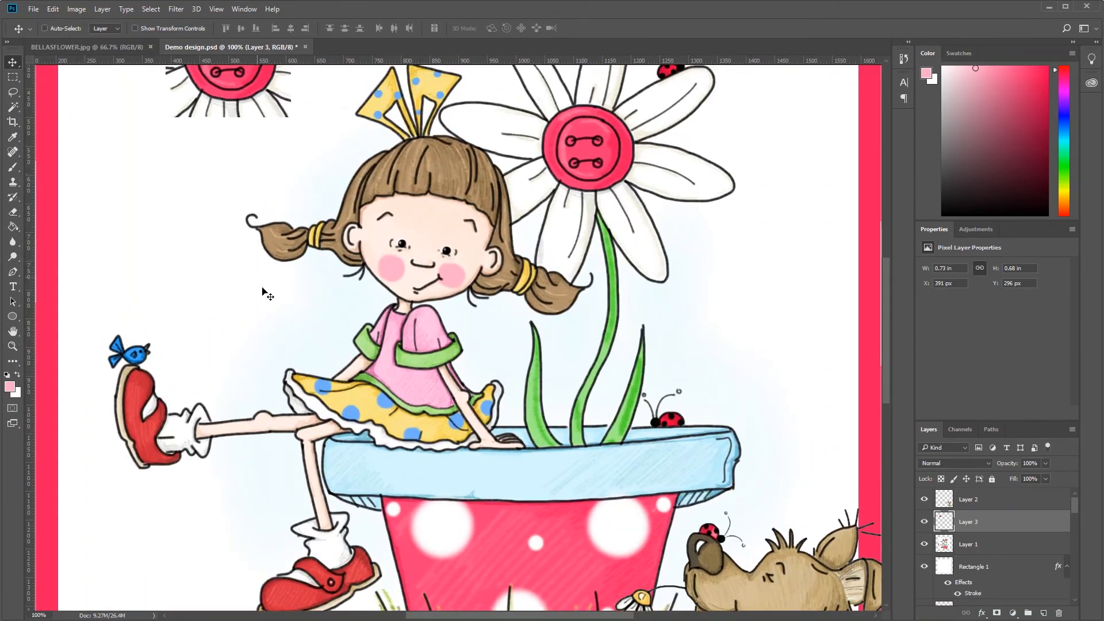
scroll(539, 339, "up", 1)
left_click_drag(557, 616, 523, 619)
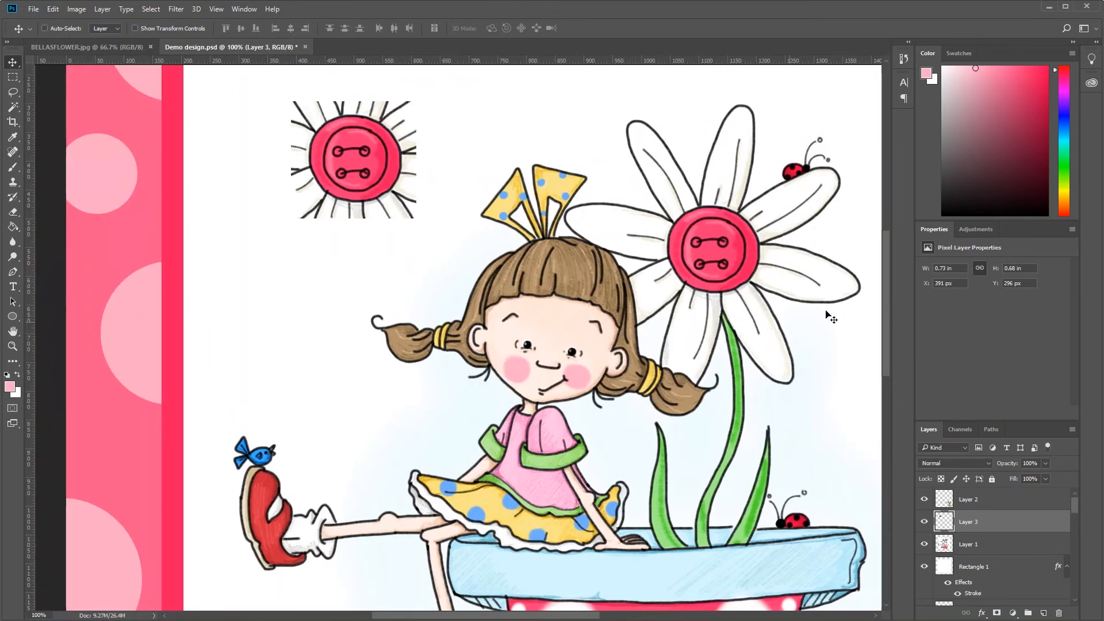
left_click_drag(885, 313, 891, 279)
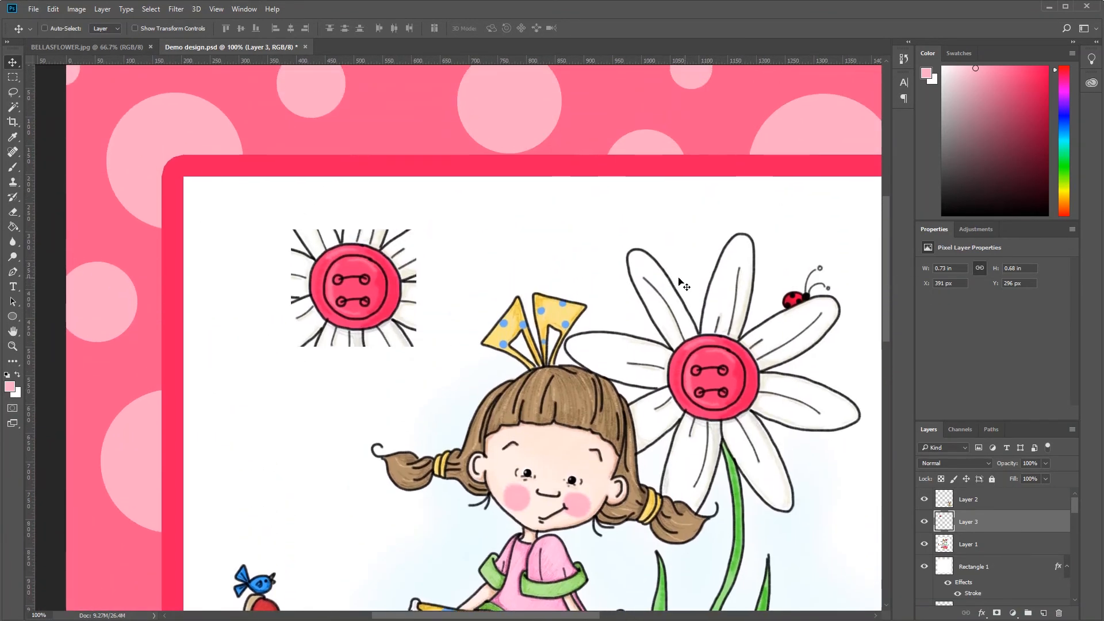
key("ctrl+equal")
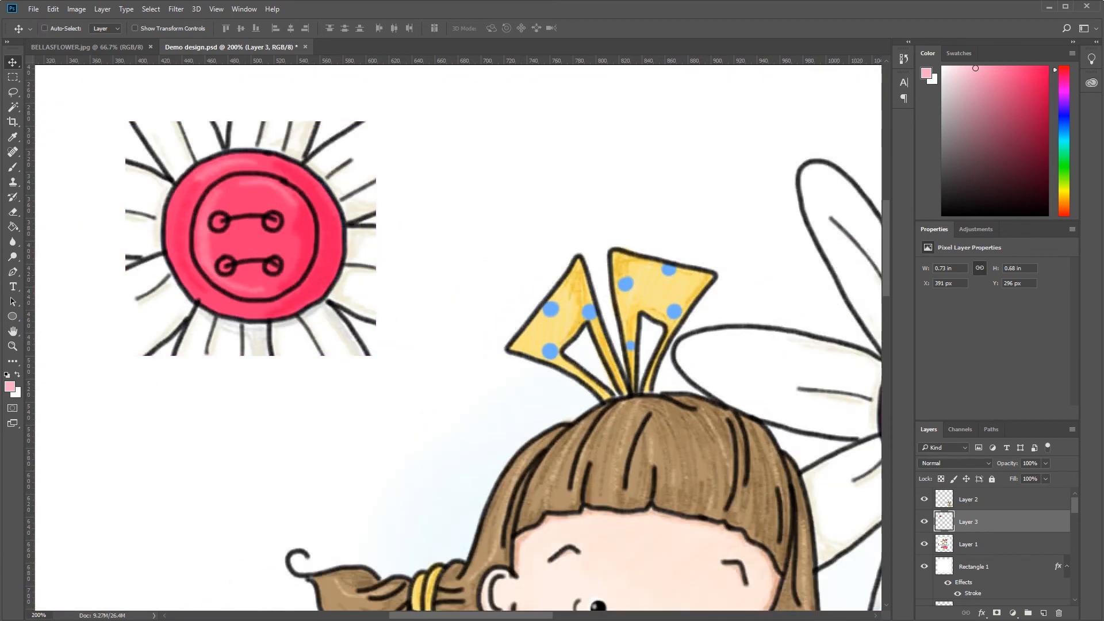
left_click_drag(430, 619, 397, 615)
scroll(214, 423, "up", 3)
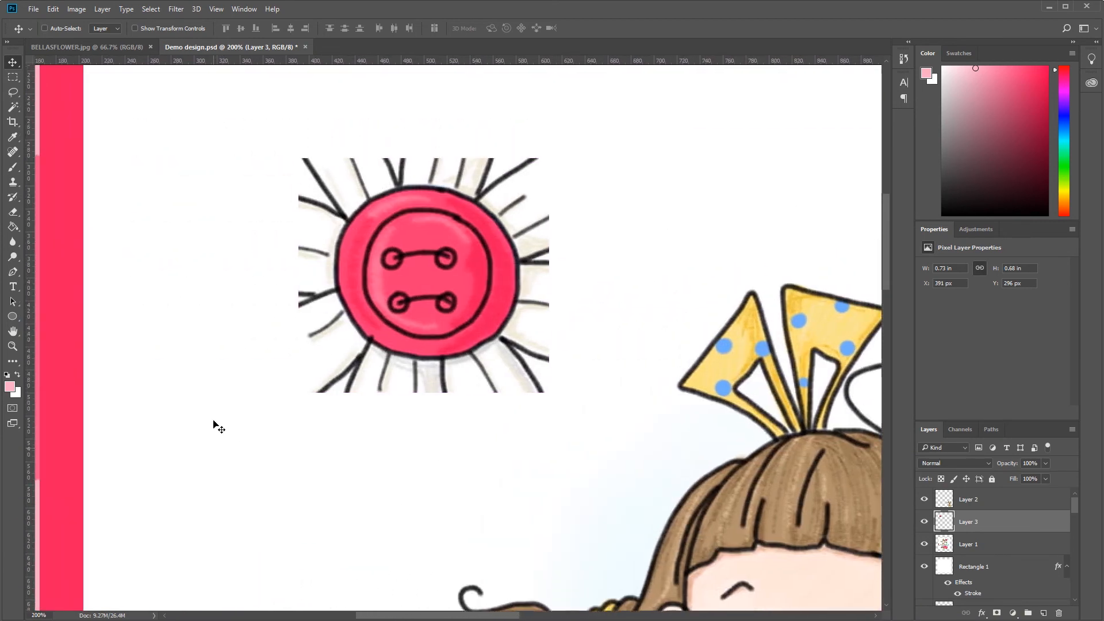
key("ctrl")
scroll(208, 316, "up", 1)
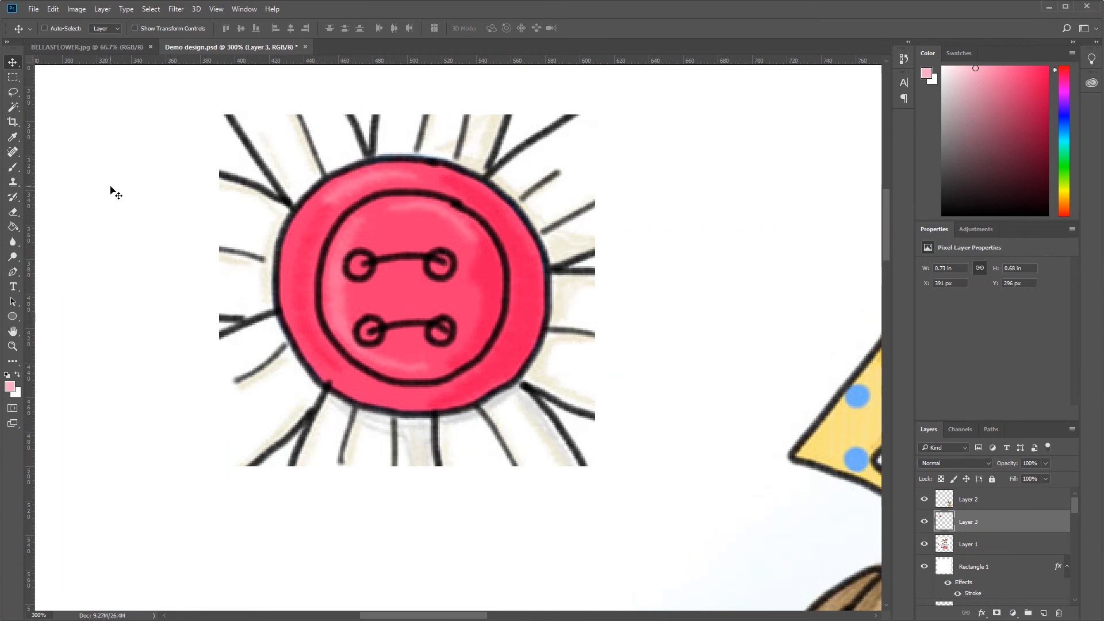
left_click(12, 213)
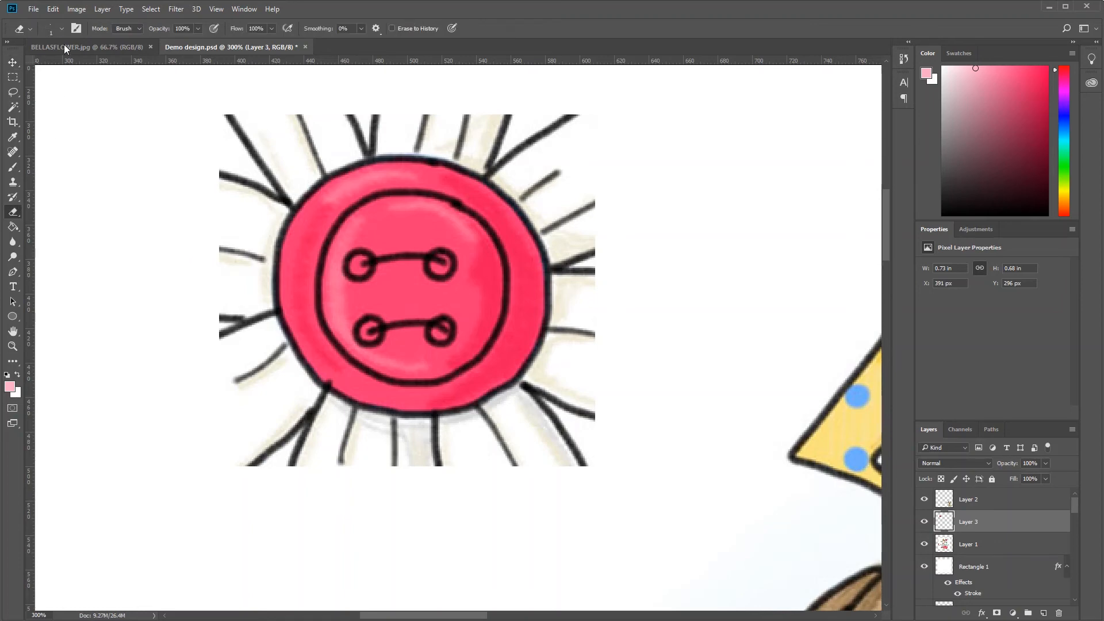
left_click(55, 32)
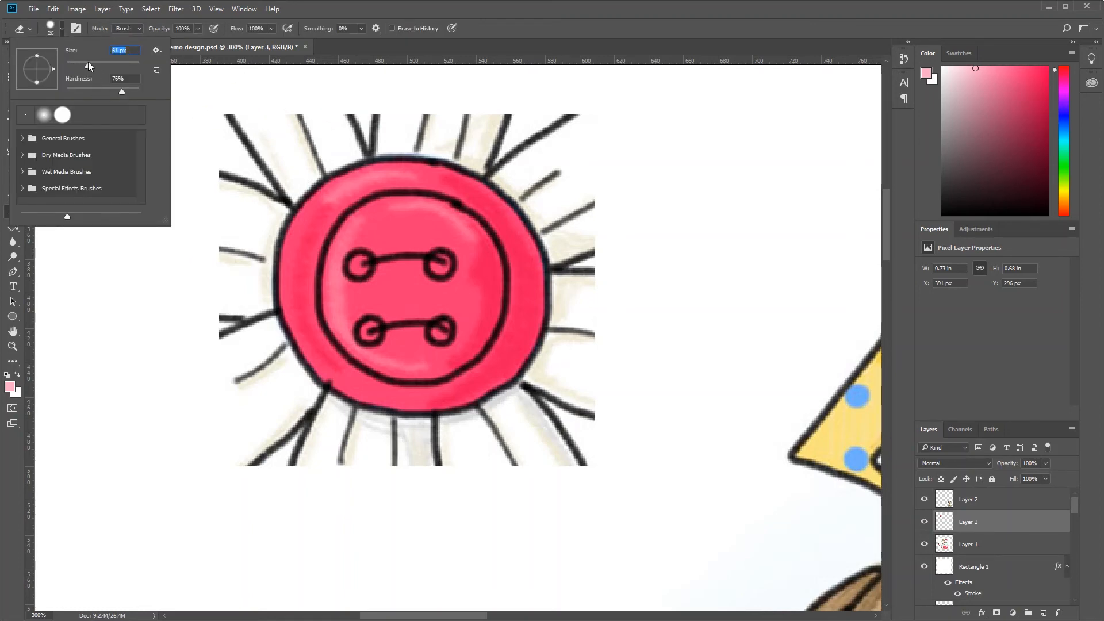
mouse_move(308, 105)
left_mouse_down()
mouse_move(258, 110)
mouse_move(211, 186)
left_mouse_up()
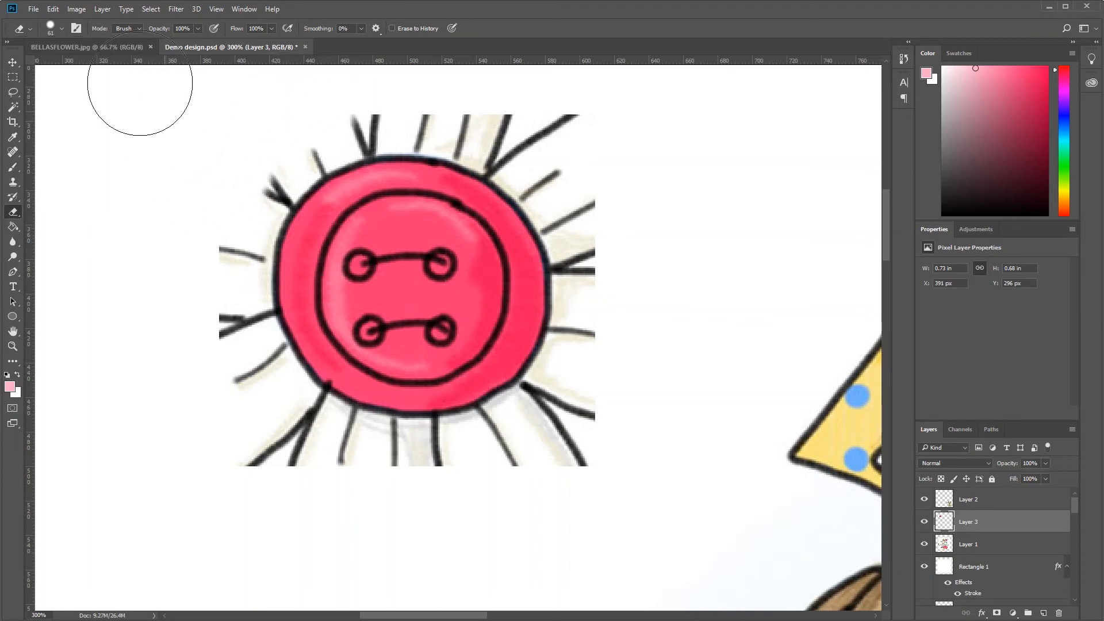
mouse_move(140, 83)
left_mouse_down()
mouse_move(222, 332)
mouse_move(219, 291)
mouse_move(199, 244)
mouse_move(187, 297)
mouse_move(202, 364)
mouse_move(236, 442)
mouse_move(308, 470)
mouse_move(532, 488)
mouse_move(609, 398)
mouse_move(628, 179)
mouse_move(579, 125)
mouse_move(374, 90)
mouse_move(276, 107)
mouse_move(200, 231)
mouse_move(174, 317)
mouse_move(209, 414)
mouse_move(260, 453)
left_mouse_up()
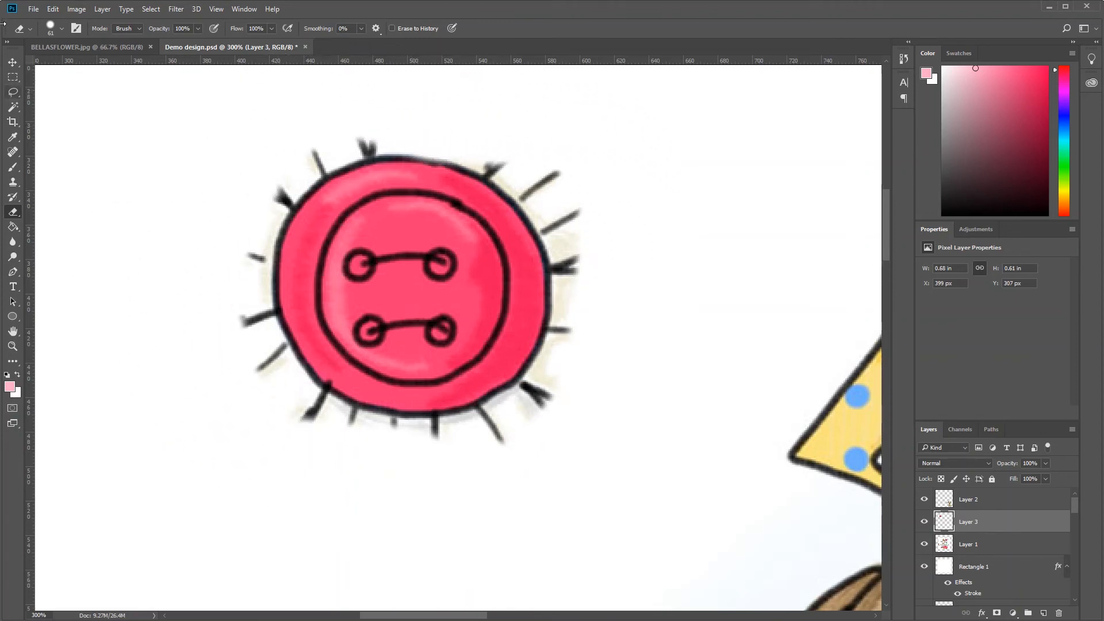
Erase the remaining petal lines and beige shading all around the copied button's outline with a 17 px eraser.
left_click(60, 30)
left_click(353, 109)
key("ctrl+plus")
key("ctrl+plus")
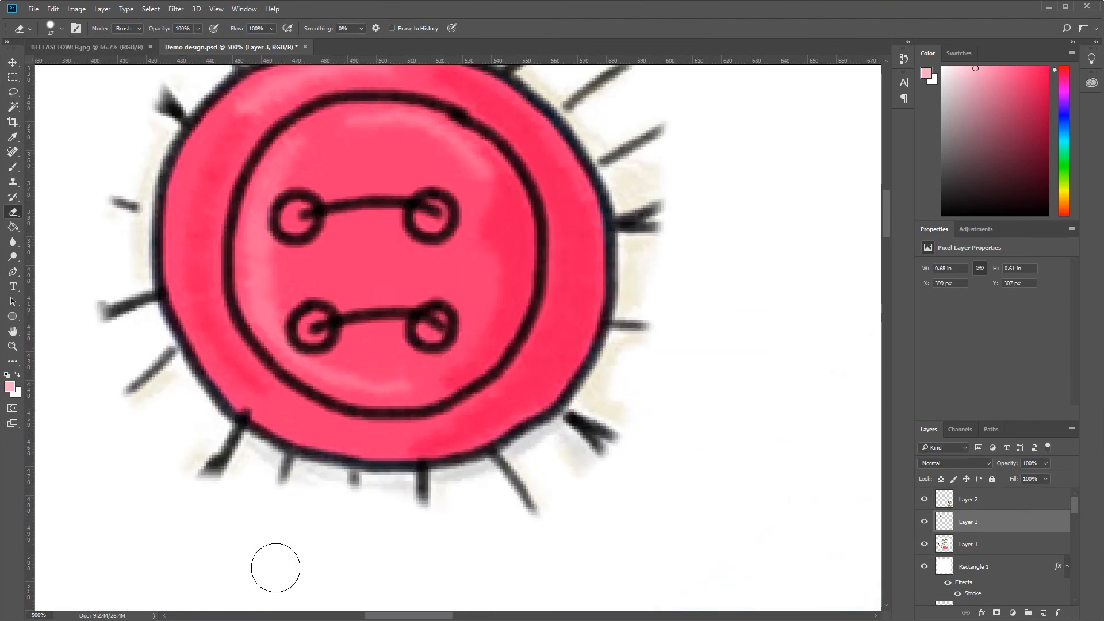
mouse_move(207, 436)
left_mouse_down()
mouse_move(303, 486)
mouse_move(441, 497)
mouse_move(501, 479)
mouse_move(597, 416)
mouse_move(579, 502)
mouse_move(204, 507)
mouse_move(173, 466)
mouse_move(219, 492)
mouse_move(428, 514)
mouse_move(561, 512)
mouse_move(513, 477)
mouse_move(591, 427)
mouse_move(616, 397)
mouse_move(578, 433)
mouse_move(626, 368)
left_mouse_up()
scroll(682, 441, "up", 3)
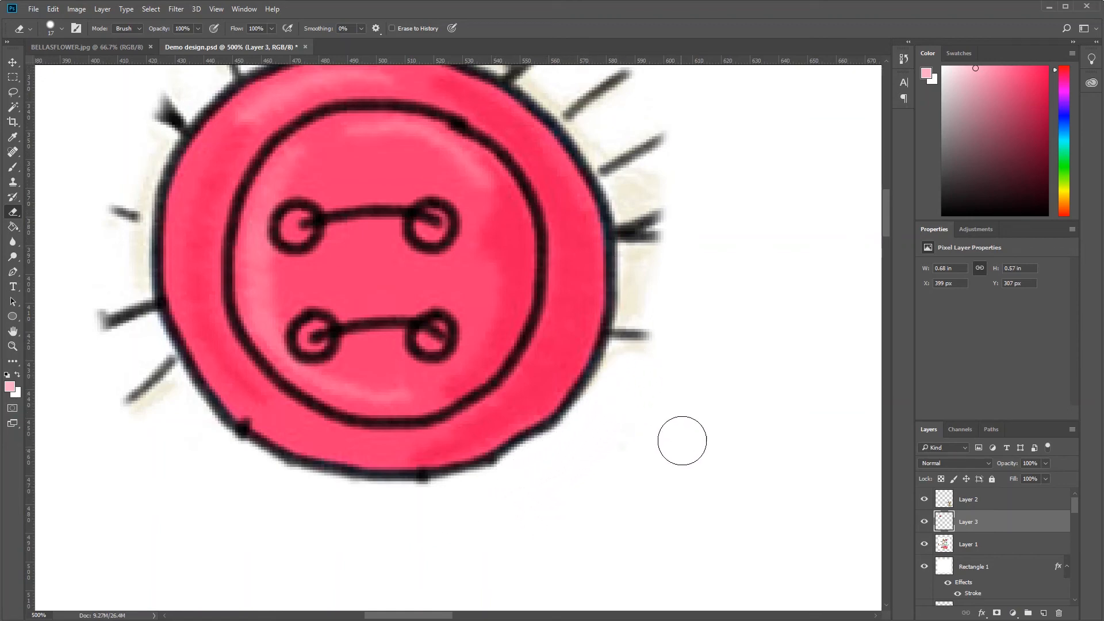
mouse_move(626, 451)
left_mouse_down()
mouse_move(644, 352)
mouse_move(645, 256)
mouse_move(635, 237)
left_mouse_up()
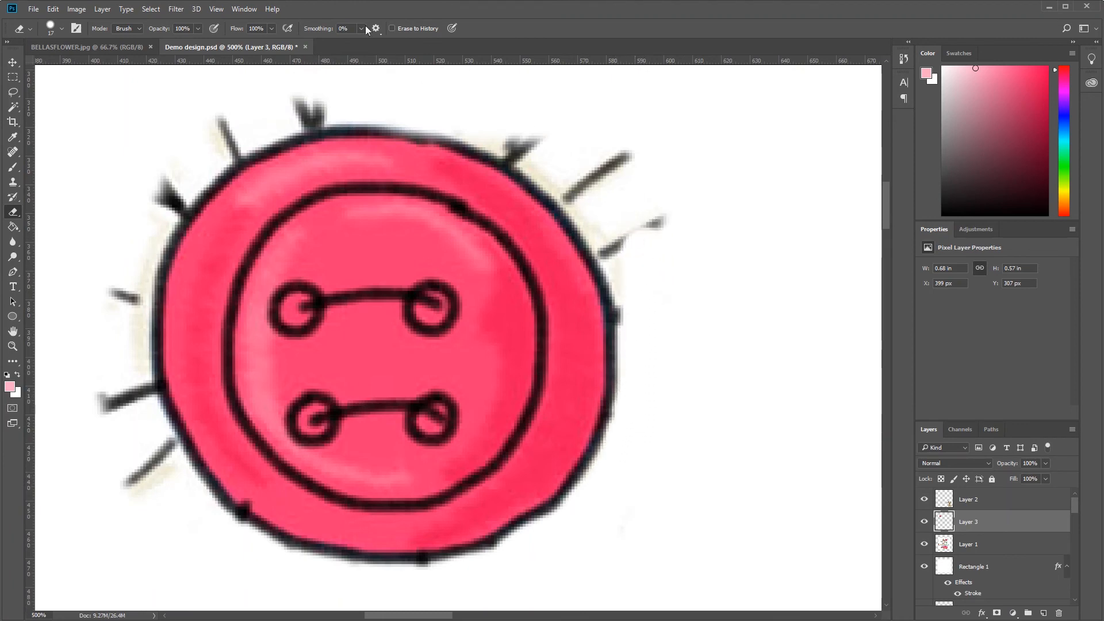
mouse_move(502, 121)
left_mouse_down()
mouse_move(587, 183)
mouse_move(632, 275)
mouse_move(667, 314)
mouse_move(577, 83)
mouse_move(650, 200)
mouse_move(646, 189)
mouse_move(691, 229)
mouse_move(585, 127)
mouse_move(579, 99)
mouse_move(447, 103)
mouse_move(527, 146)
mouse_move(581, 196)
mouse_move(638, 284)
mouse_move(653, 342)
mouse_move(659, 312)
mouse_move(638, 295)
mouse_move(645, 370)
mouse_move(630, 439)
left_mouse_up()
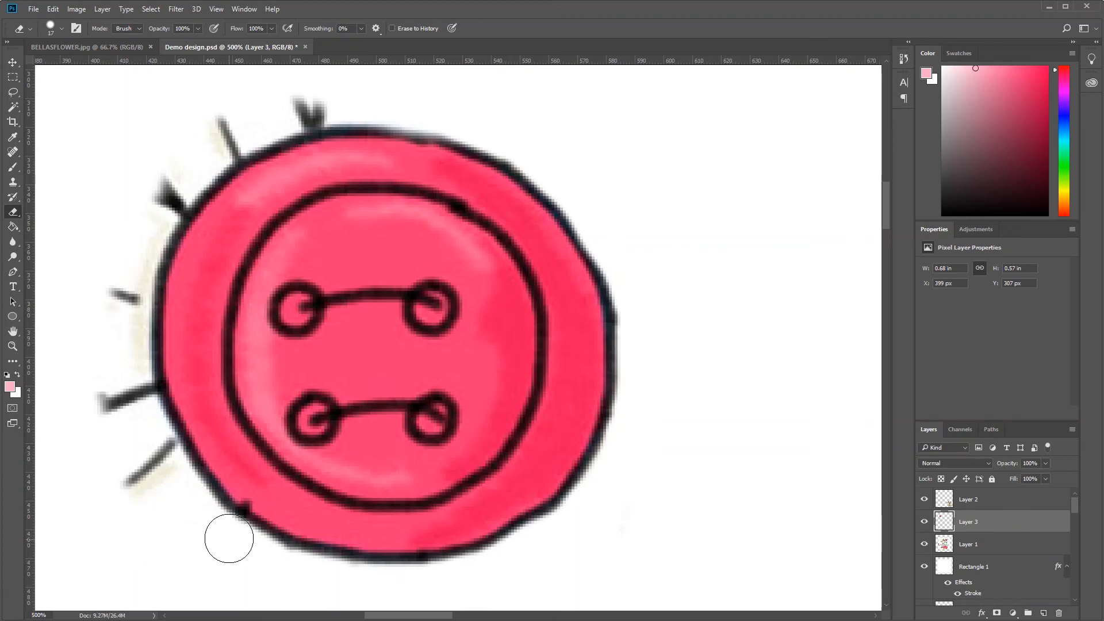
mouse_move(180, 496)
left_mouse_down()
mouse_move(129, 401)
mouse_move(122, 363)
mouse_move(124, 508)
mouse_move(99, 367)
mouse_move(131, 401)
mouse_move(120, 259)
mouse_move(104, 255)
mouse_move(124, 337)
mouse_move(147, 220)
mouse_move(205, 145)
mouse_move(273, 101)
mouse_move(330, 96)
mouse_move(231, 120)
mouse_move(222, 143)
mouse_move(178, 167)
mouse_move(158, 201)
mouse_move(217, 131)
mouse_move(252, 115)
left_mouse_up()
mouse_move(319, 106)
left_mouse_down()
mouse_move(234, 120)
mouse_move(170, 163)
mouse_move(162, 197)
left_mouse_up()
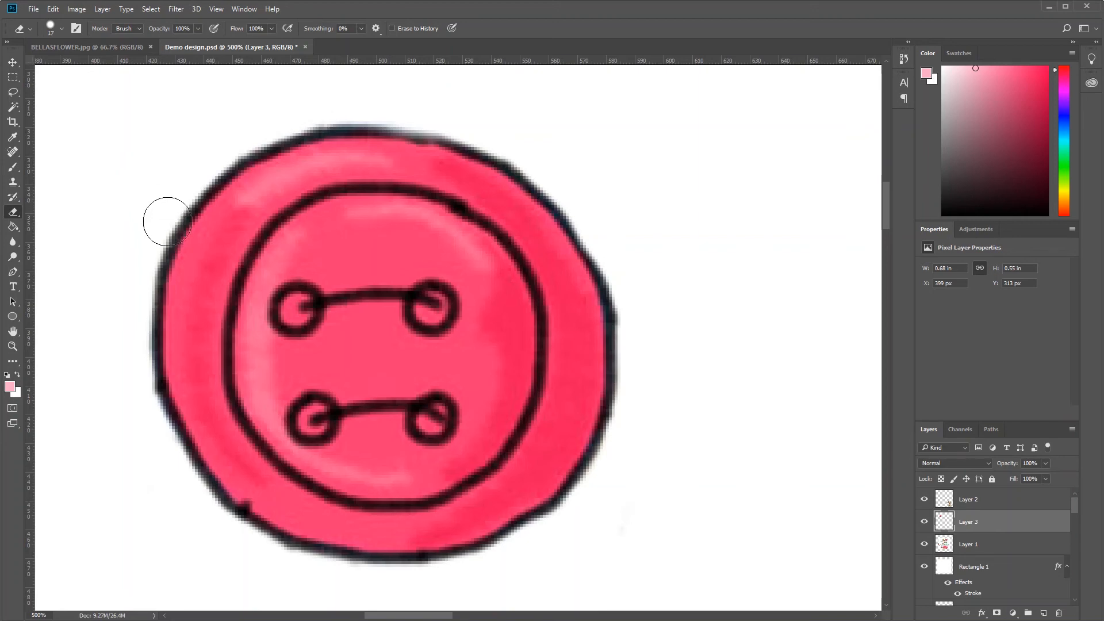
scroll(276, 242, "up", 3)
scroll(508, 438, "down", 3)
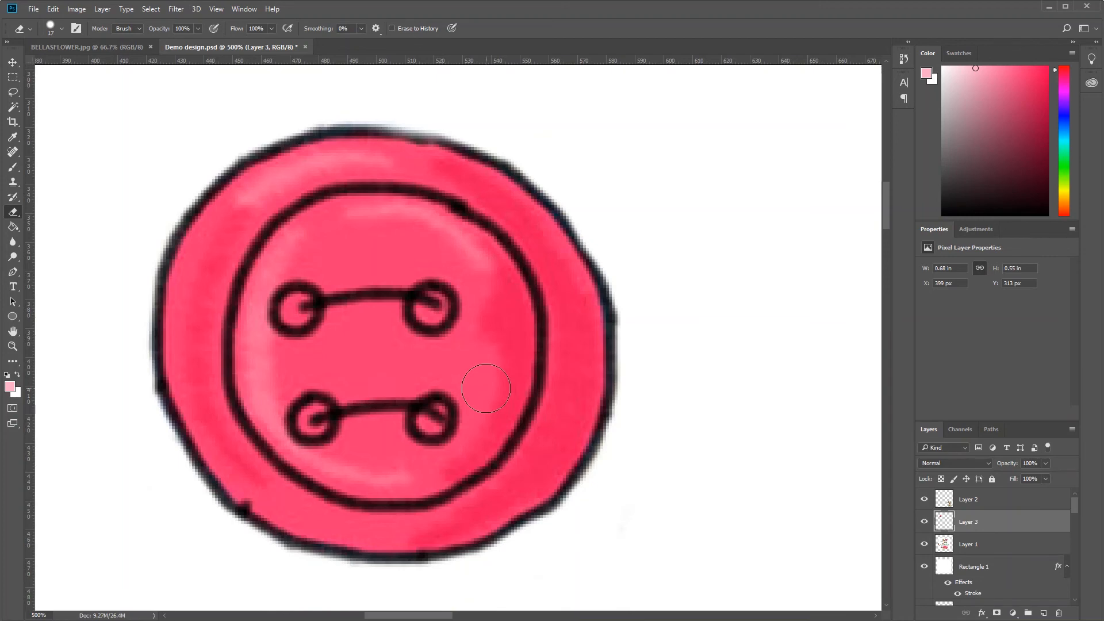
Add a new layer directly above Layer 1 and fill it with blue #375ce8 as a contrast backdrop for the button.
left_click(1024, 551)
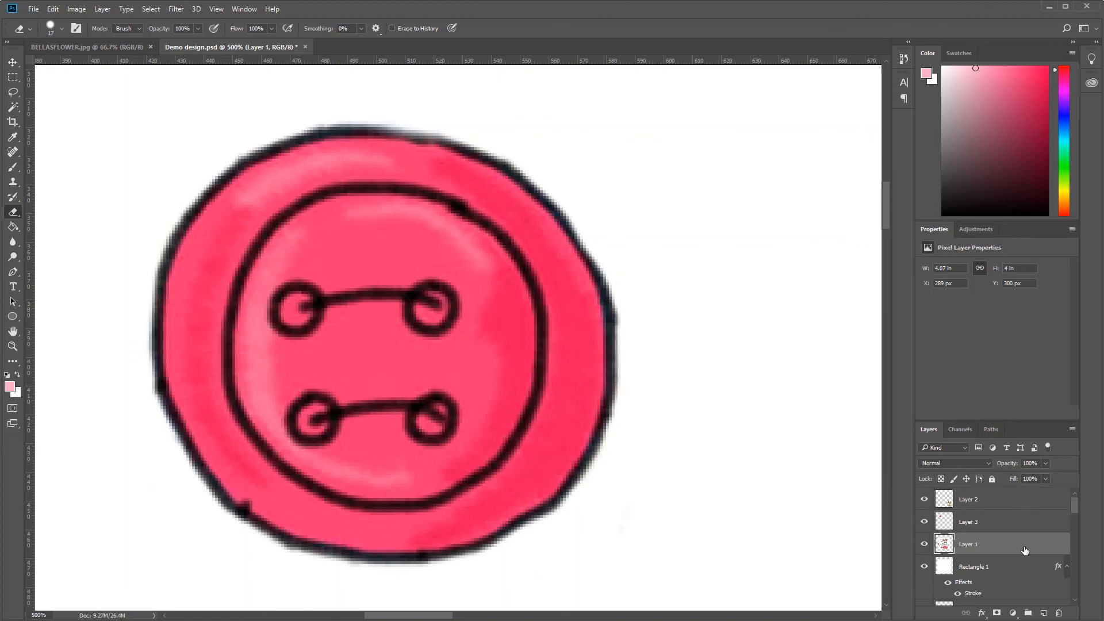
key("ctrl+shift+n")
key("Return")
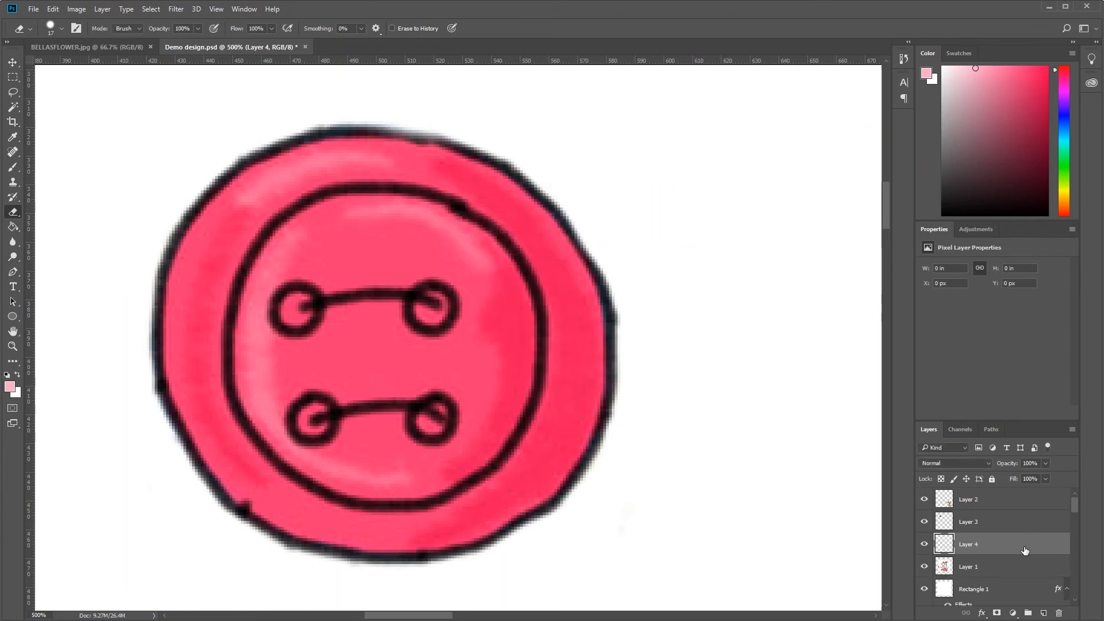
left_click(10, 386)
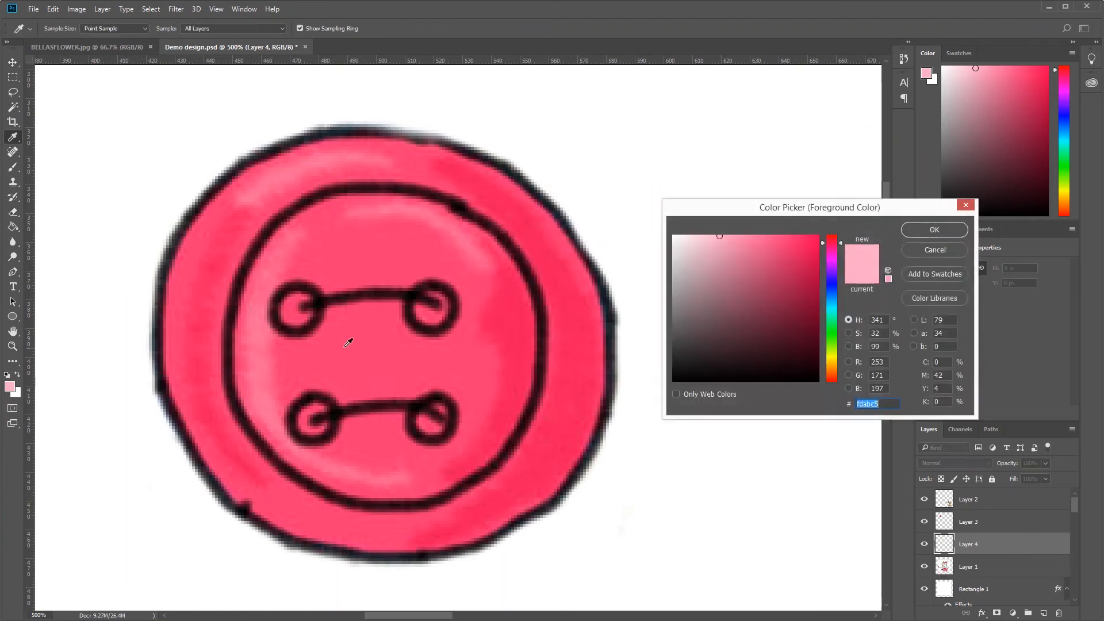
type("375ce8")
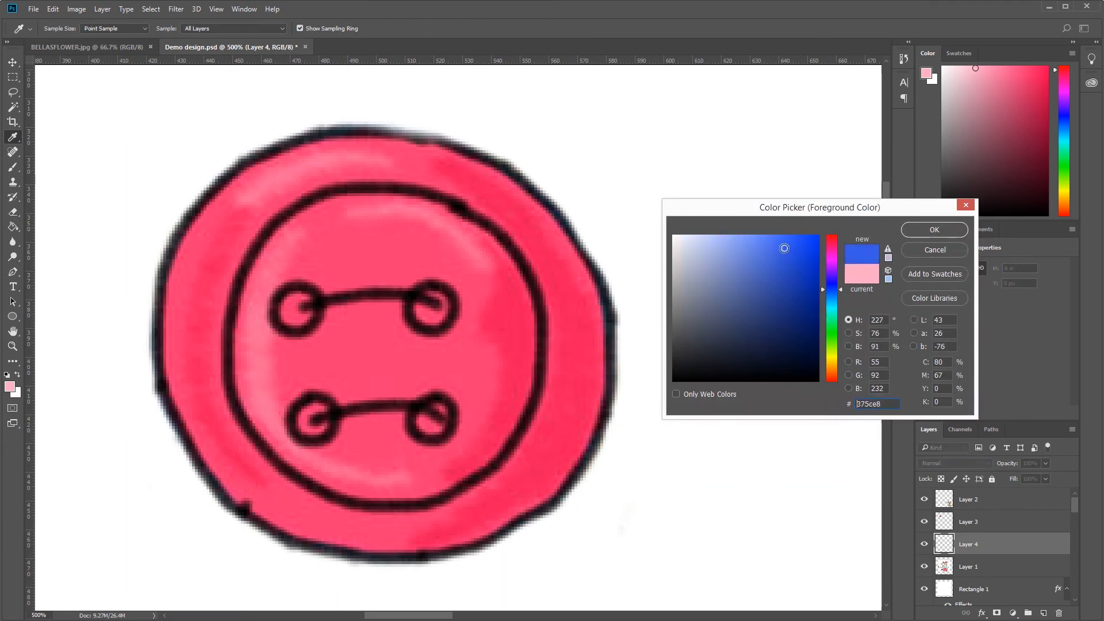
left_click(943, 228)
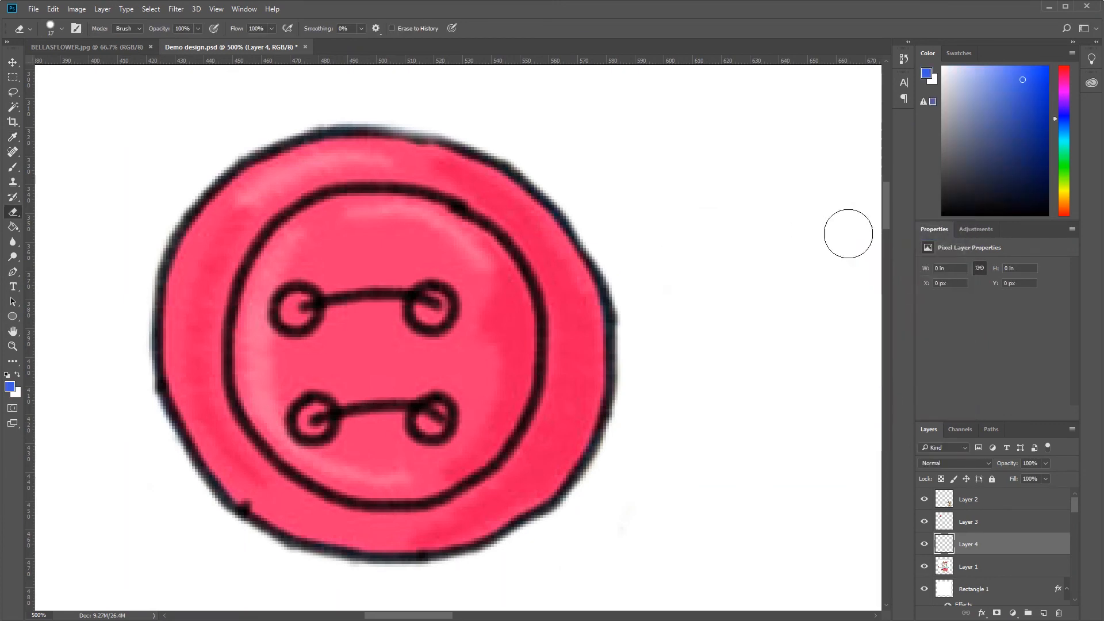
left_click(11, 228)
left_click(129, 166)
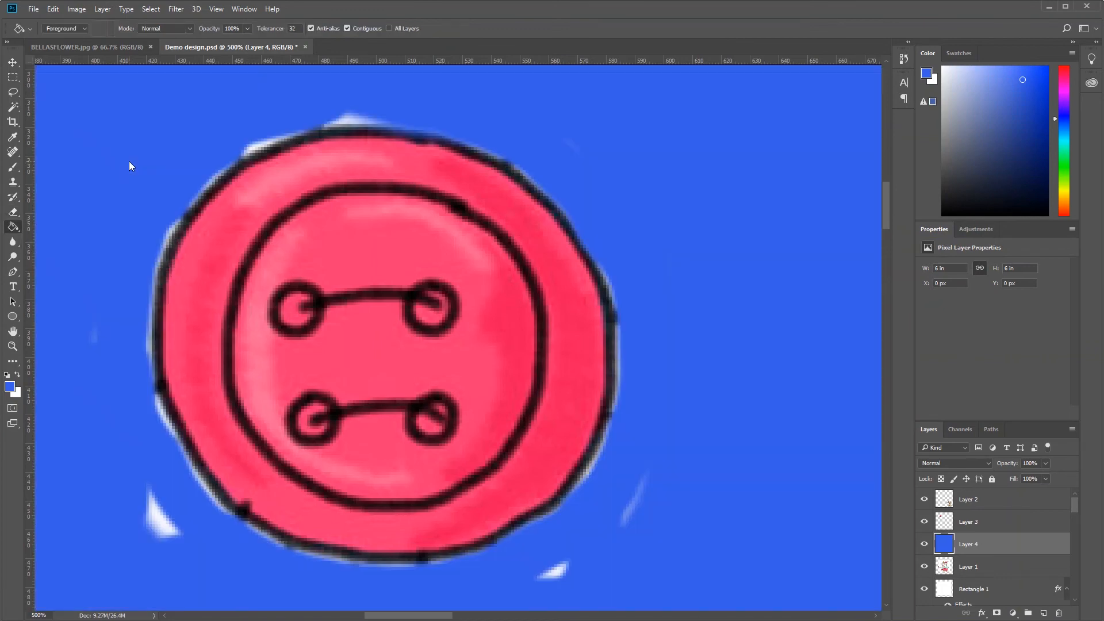
scroll(115, 319, "down", 1)
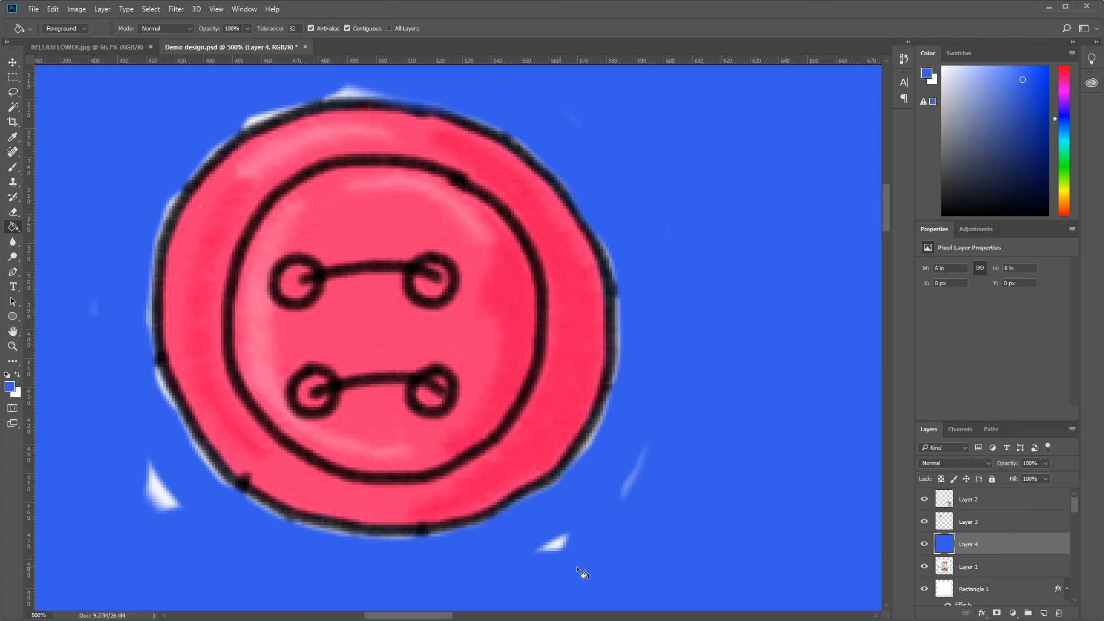
scroll(675, 481, "up", 1)
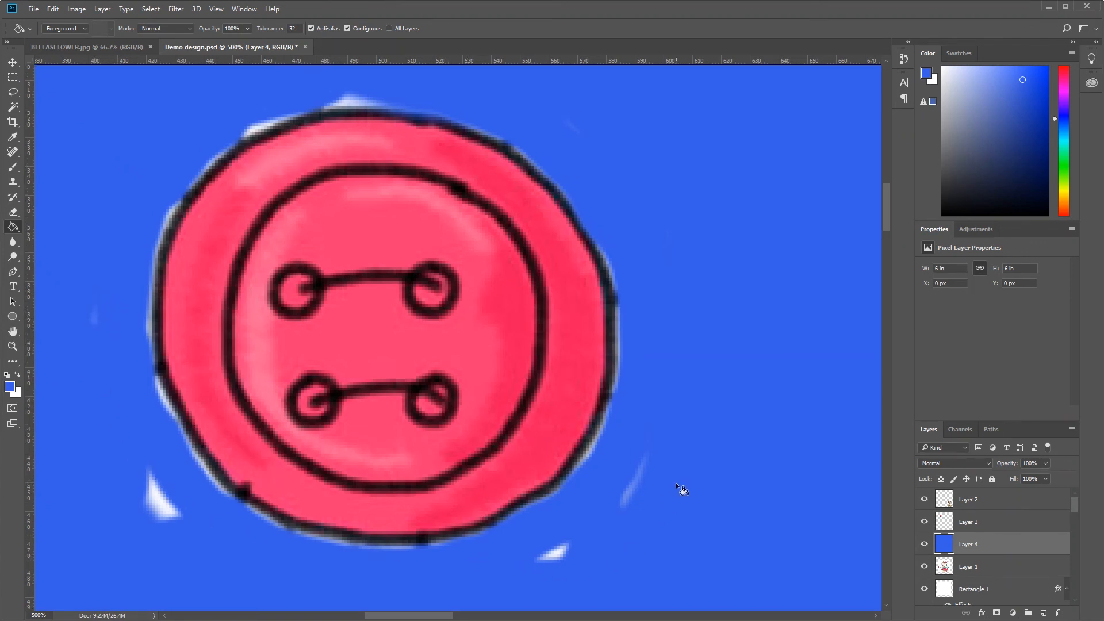
Erase the detached white scraps below and beside the button on Layer 3.
left_click(1025, 522)
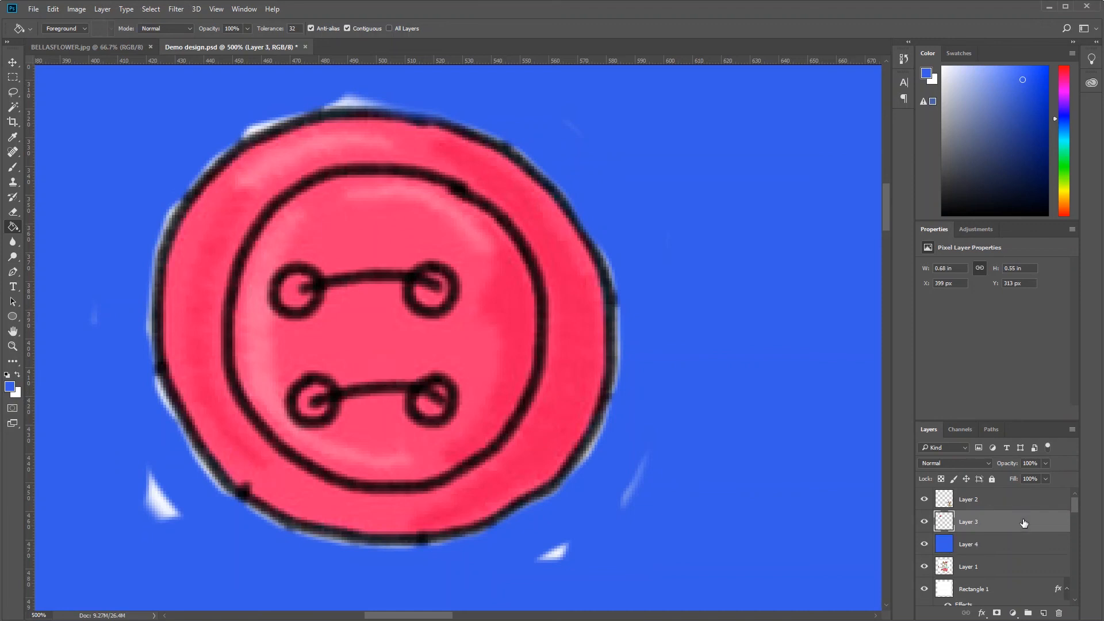
left_click(12, 212)
left_click_drag(176, 533, 148, 486)
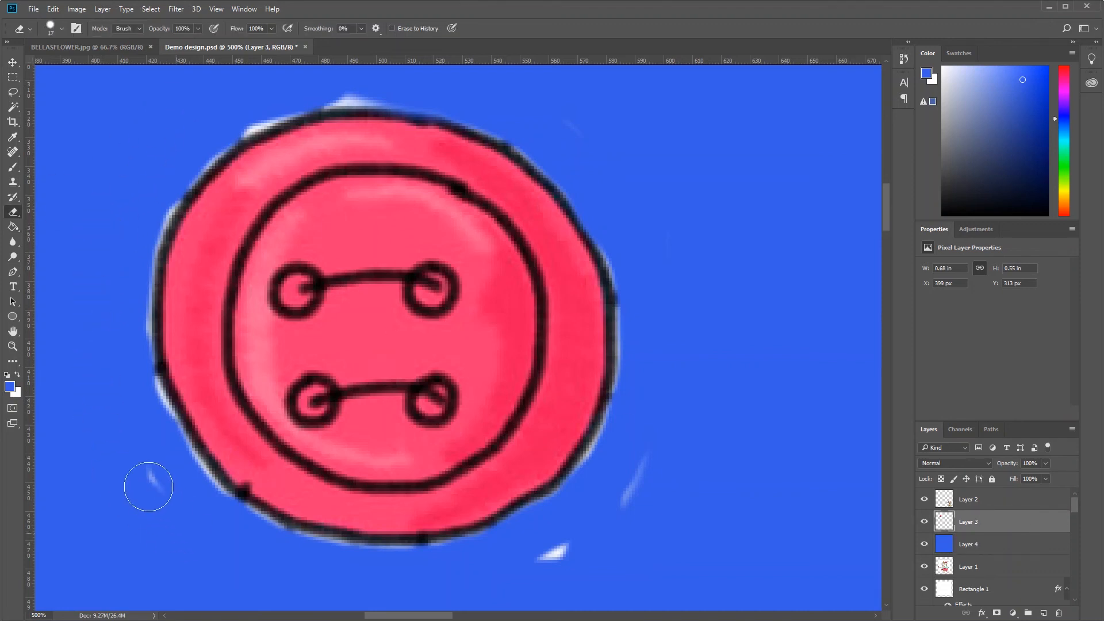
left_click(149, 486)
mouse_move(527, 568)
left_mouse_down()
mouse_move(606, 521)
mouse_move(656, 445)
mouse_move(687, 347)
left_mouse_up()
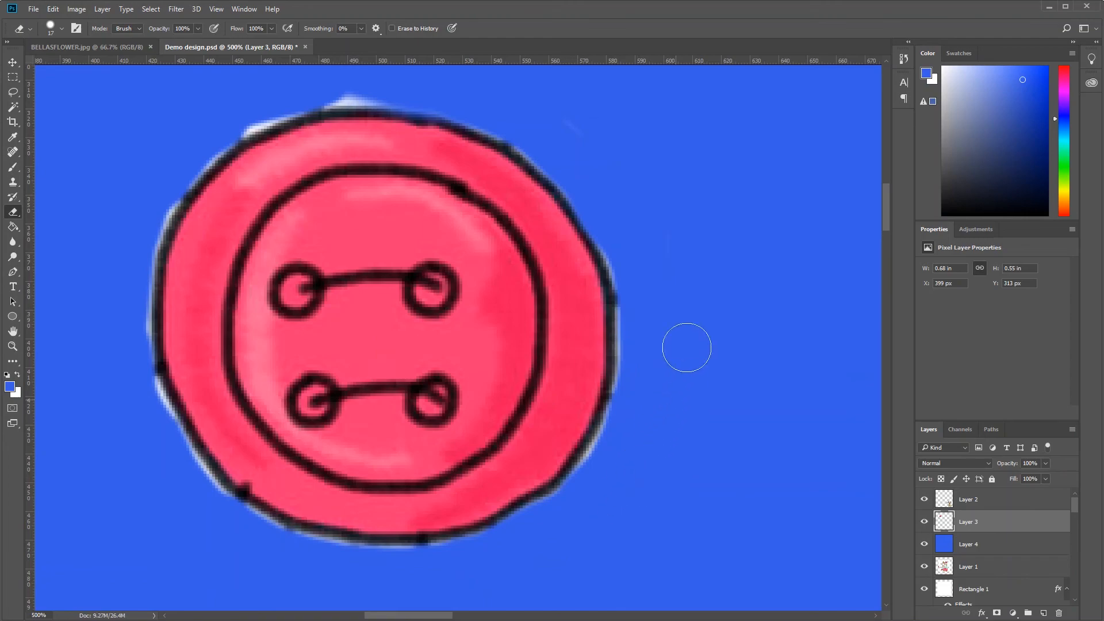
scroll(686, 332, "up", 2)
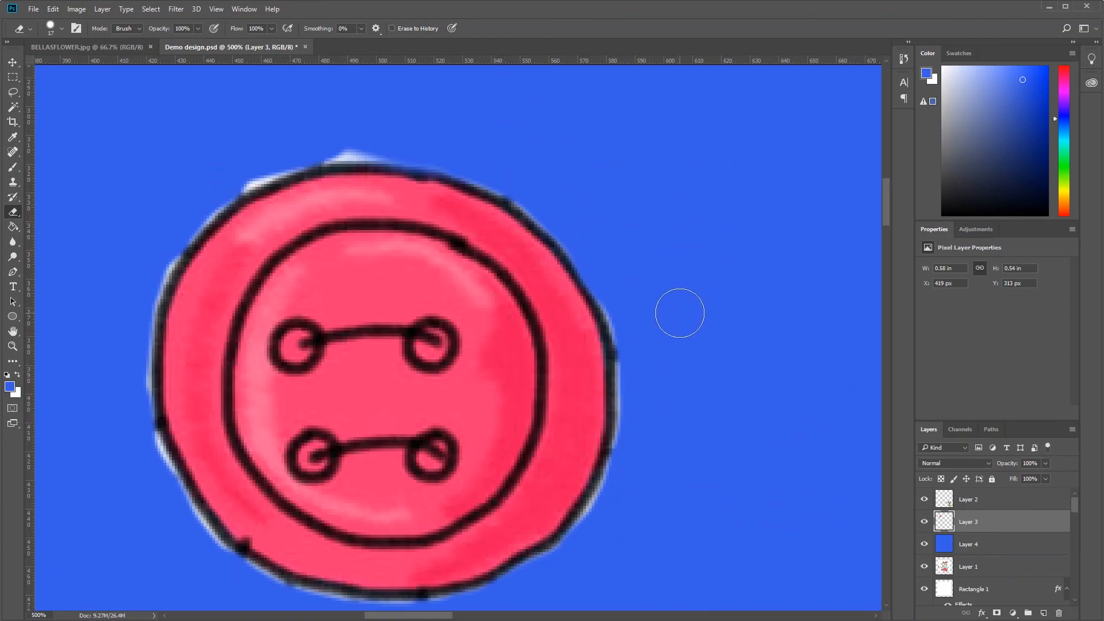
Erase the white fringe along the button's entire black outline on Layer 3.
key("ctrl+plus")
key("ctrl+minus")
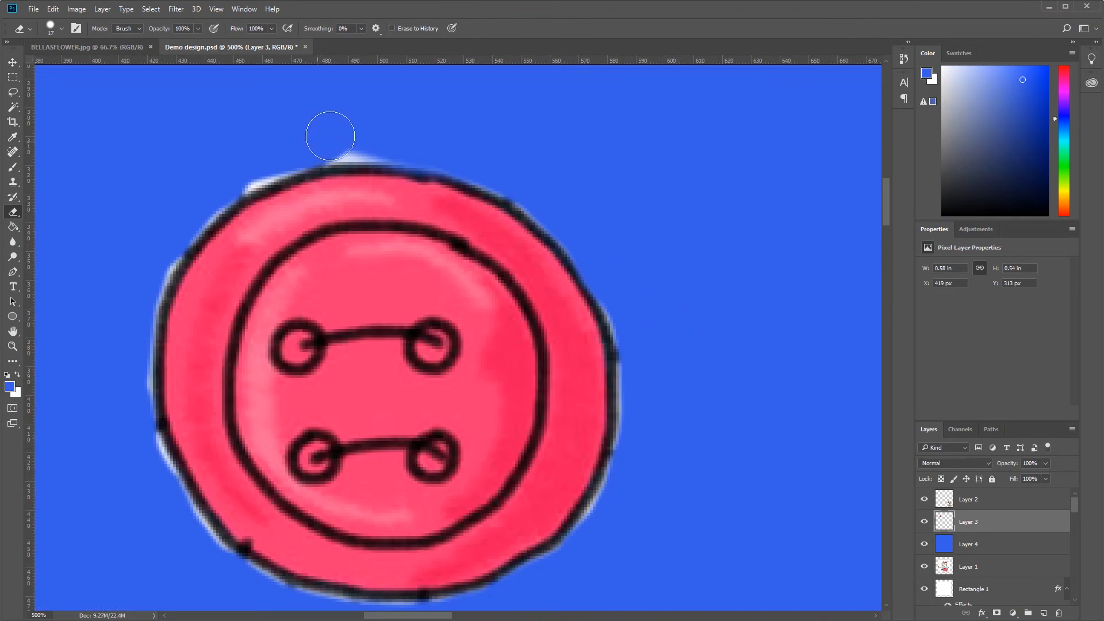
mouse_move(330, 135)
left_mouse_down()
mouse_move(382, 123)
mouse_move(324, 136)
mouse_move(406, 136)
mouse_move(296, 143)
mouse_move(226, 174)
mouse_move(246, 163)
mouse_move(294, 143)
mouse_move(199, 197)
mouse_move(131, 301)
mouse_move(131, 443)
mouse_move(190, 537)
mouse_move(149, 548)
left_mouse_up()
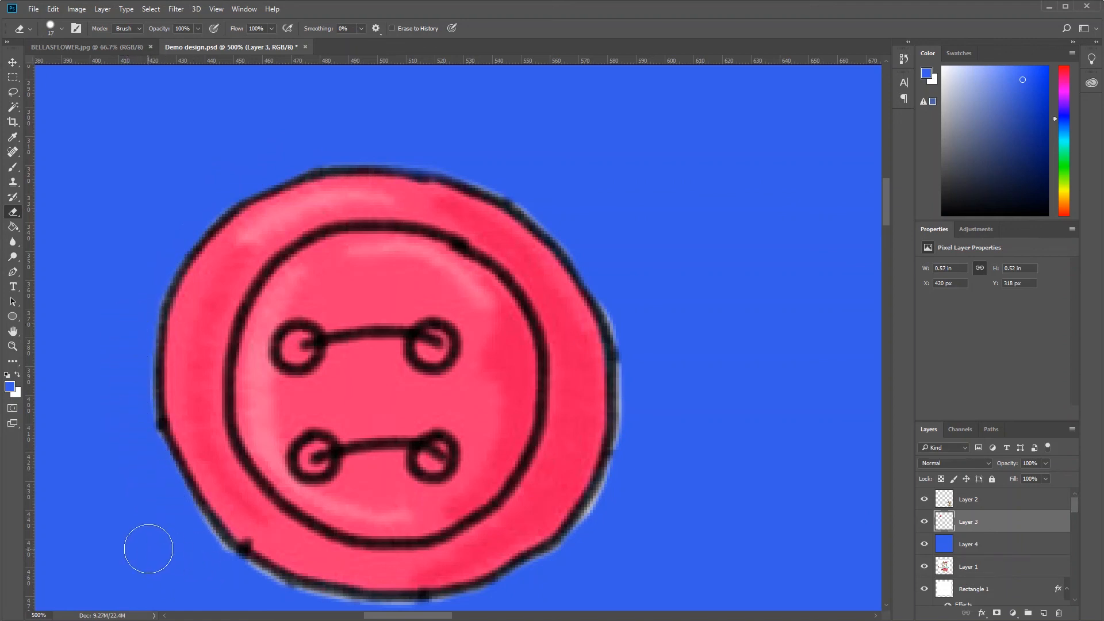
scroll(165, 511, "down", 2)
mouse_move(184, 464)
left_mouse_down()
mouse_move(265, 534)
mouse_move(377, 562)
mouse_move(558, 532)
mouse_move(589, 491)
mouse_move(541, 517)
mouse_move(595, 476)
mouse_move(633, 406)
mouse_move(641, 277)
left_mouse_up()
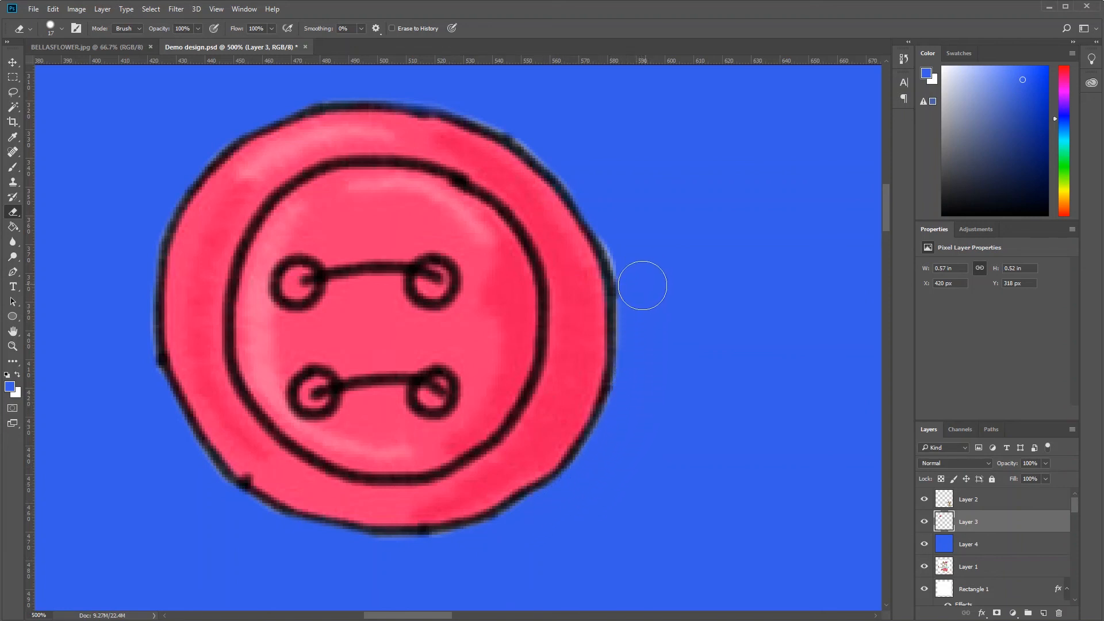
left_click_drag(643, 336, 643, 307)
mouse_move(640, 269)
left_mouse_down()
mouse_move(615, 224)
mouse_move(639, 272)
mouse_move(636, 394)
left_mouse_up()
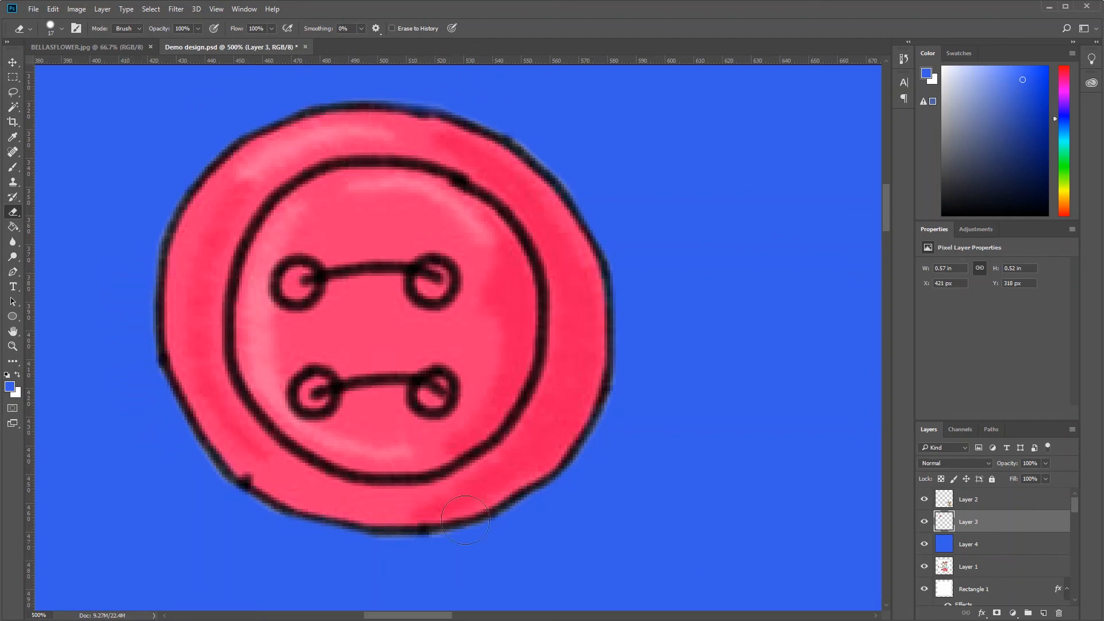
Delete the blue backdrop layer, Layer 4, and bring the whole card back into view.
left_click(1014, 543)
right_click(1014, 543)
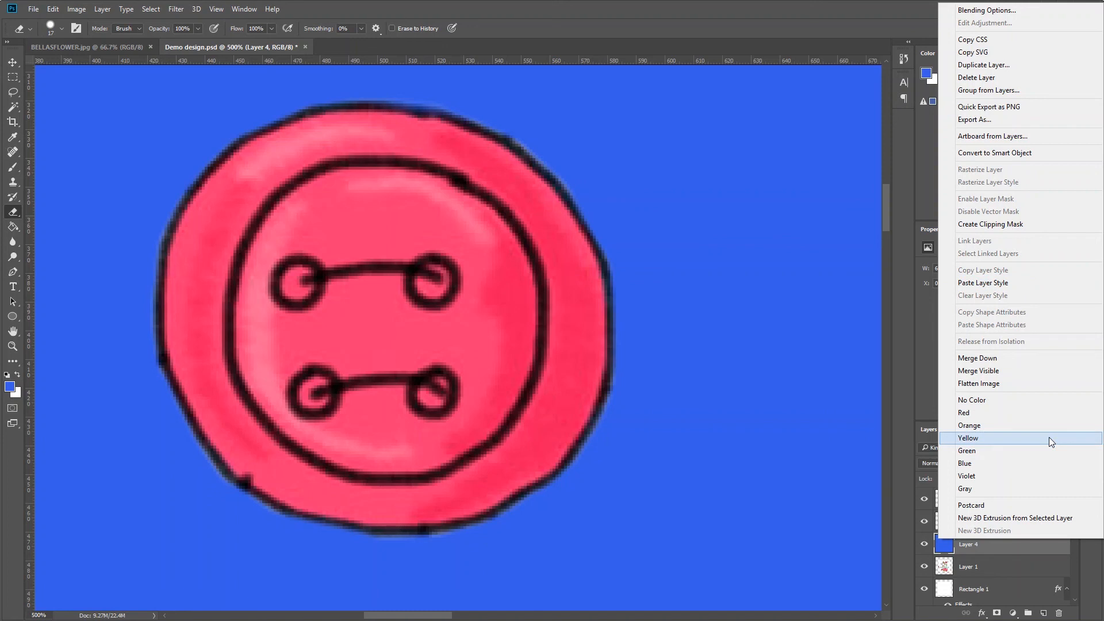
left_click(1002, 79)
left_click(503, 241)
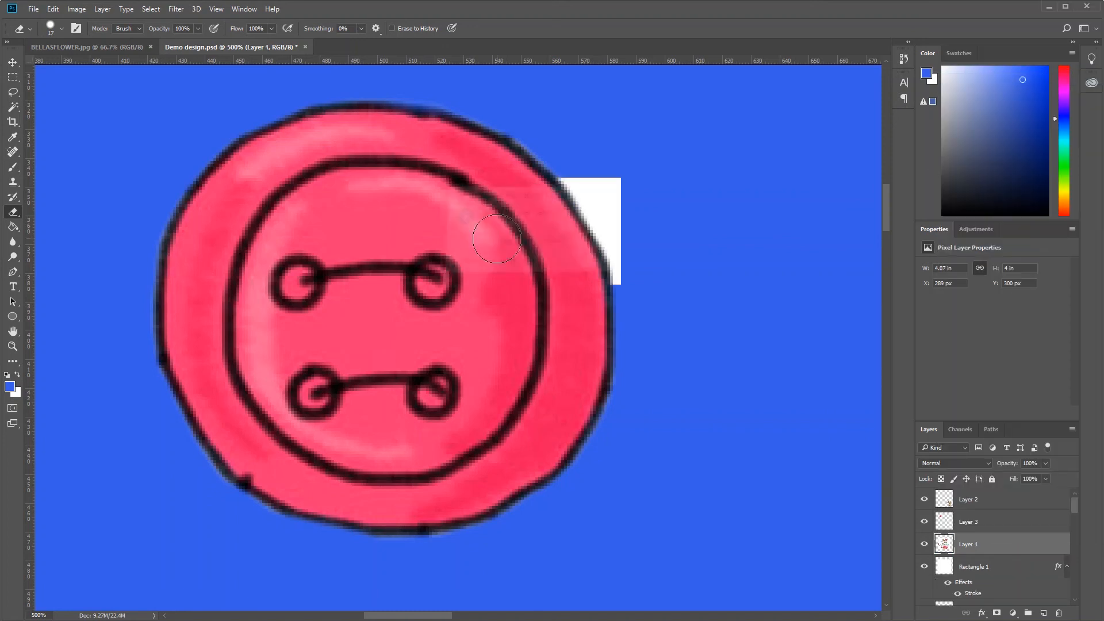
key("ctrl+minus")
key("ctrl+minus")
key("ctrl+minus")
key("ctrl+minus")
key("ctrl+minus")
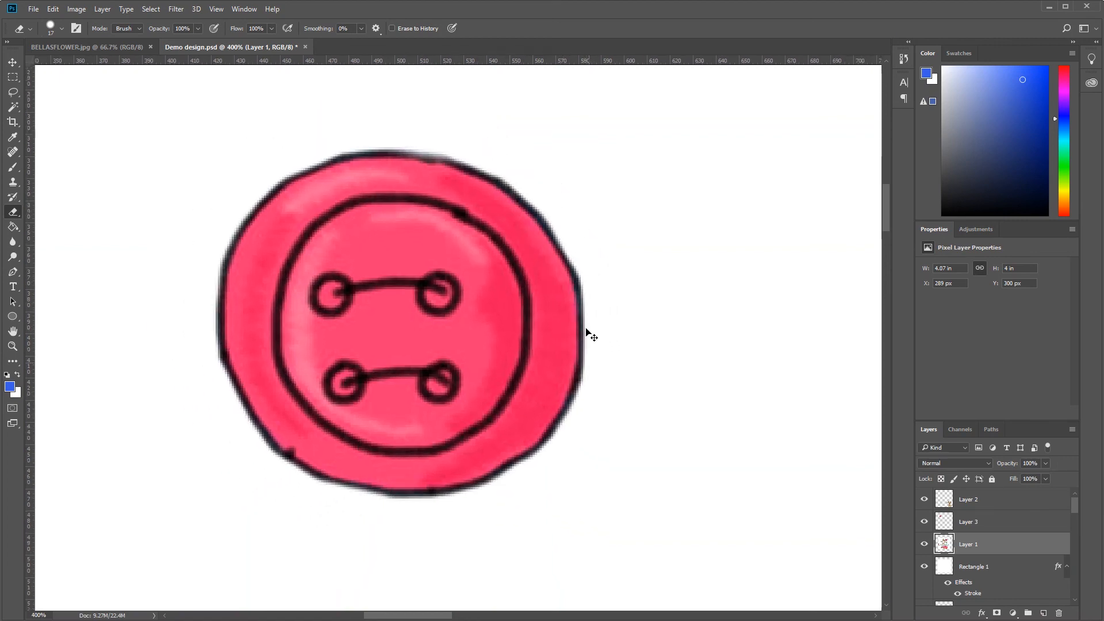
key("ctrl+minus")
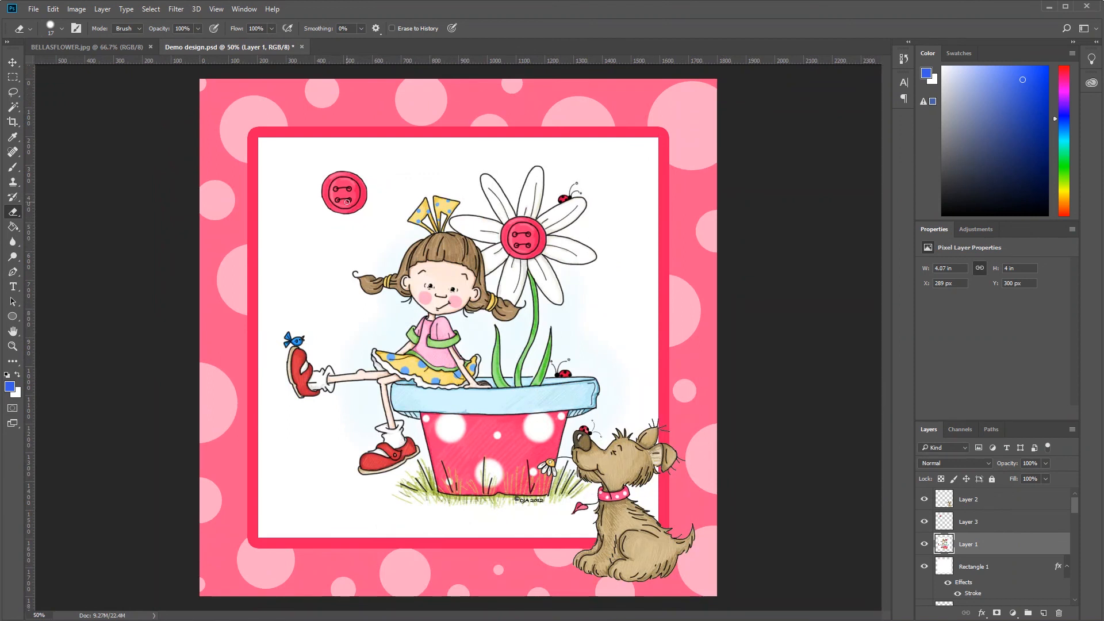
Move the button on Layer 3 onto the frame's upper-left corner and rotate it slightly counterclockwise.
left_click(1043, 522)
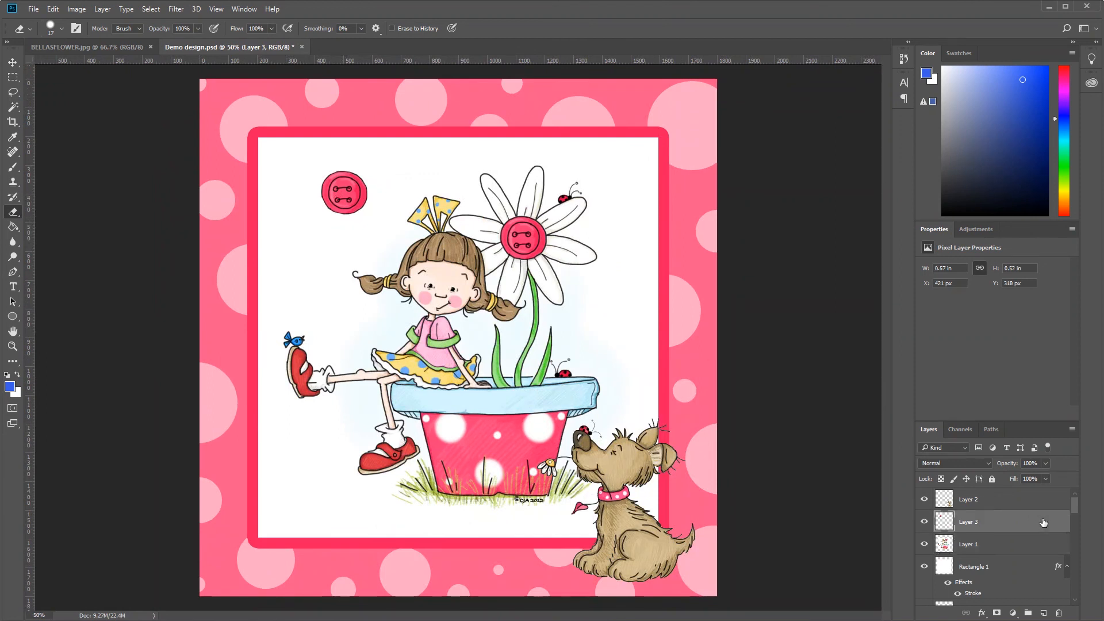
left_click(12, 63)
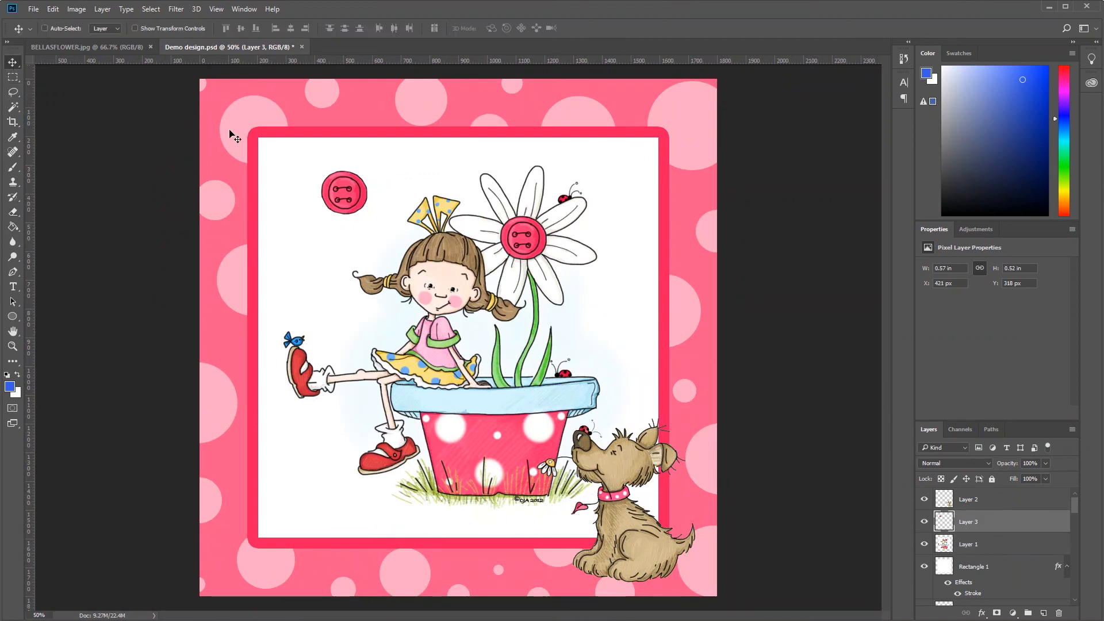
left_click_drag(346, 193, 263, 133)
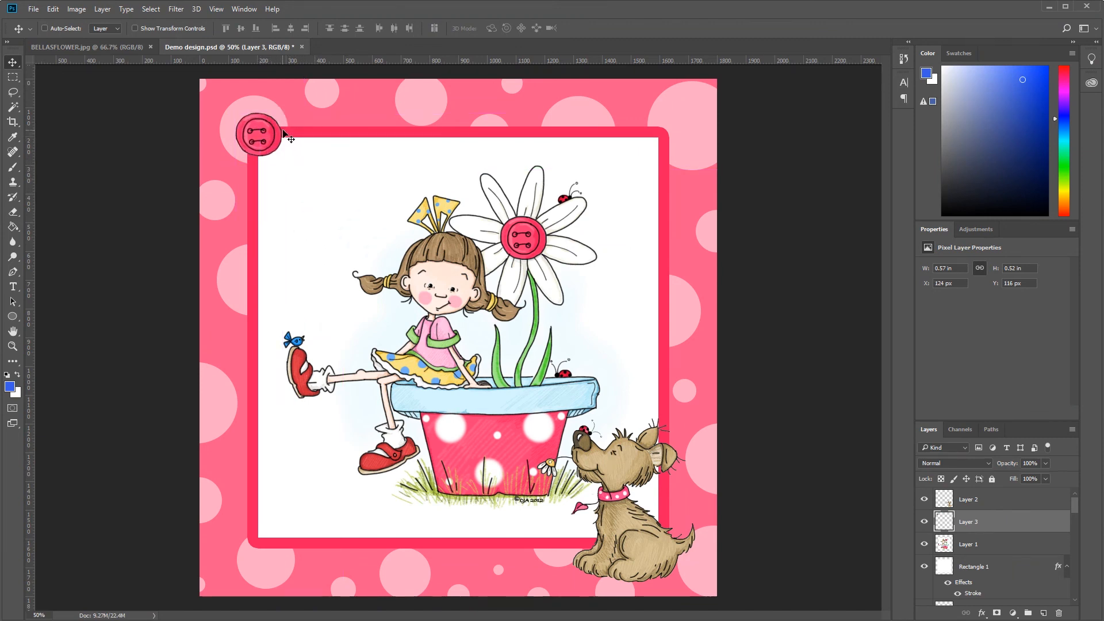
key("ctrl+t")
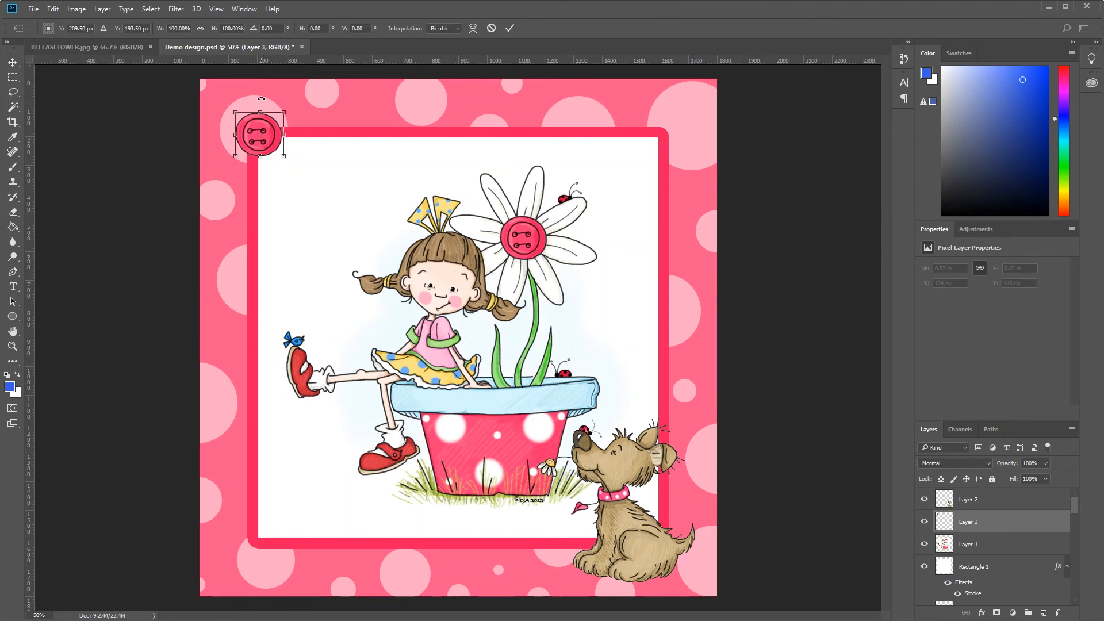
left_click_drag(261, 99, 251, 92)
key("Return")
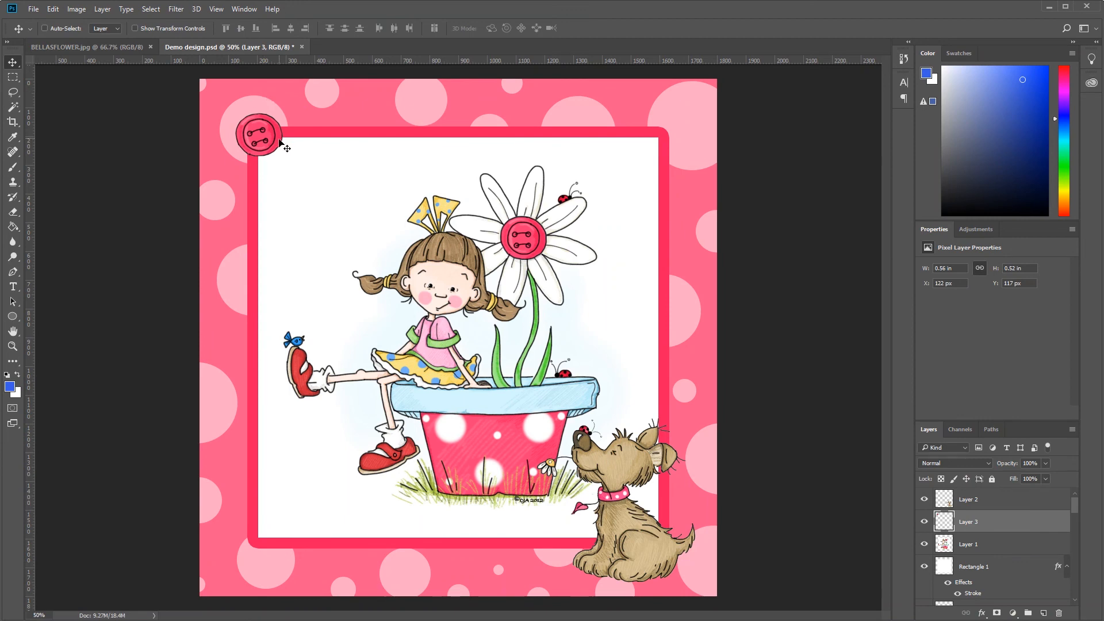
left_click_drag(261, 139, 261, 139)
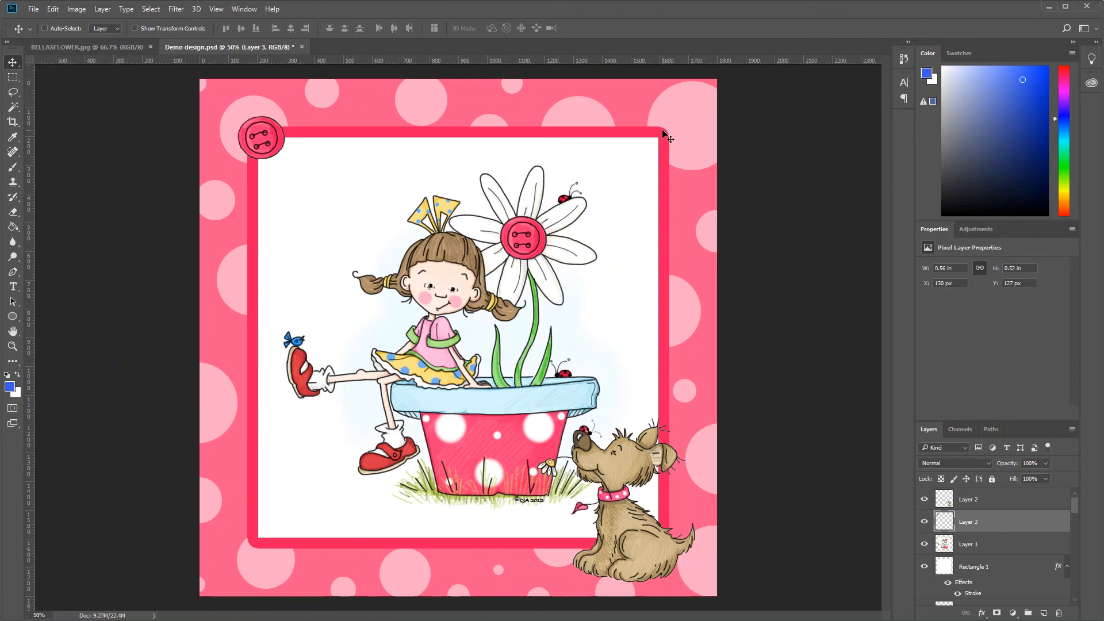
Duplicate Layer 3 within Demo design.psd and move the button copy onto the frame's upper-right corner.
left_click(102, 9)
left_click(113, 55)
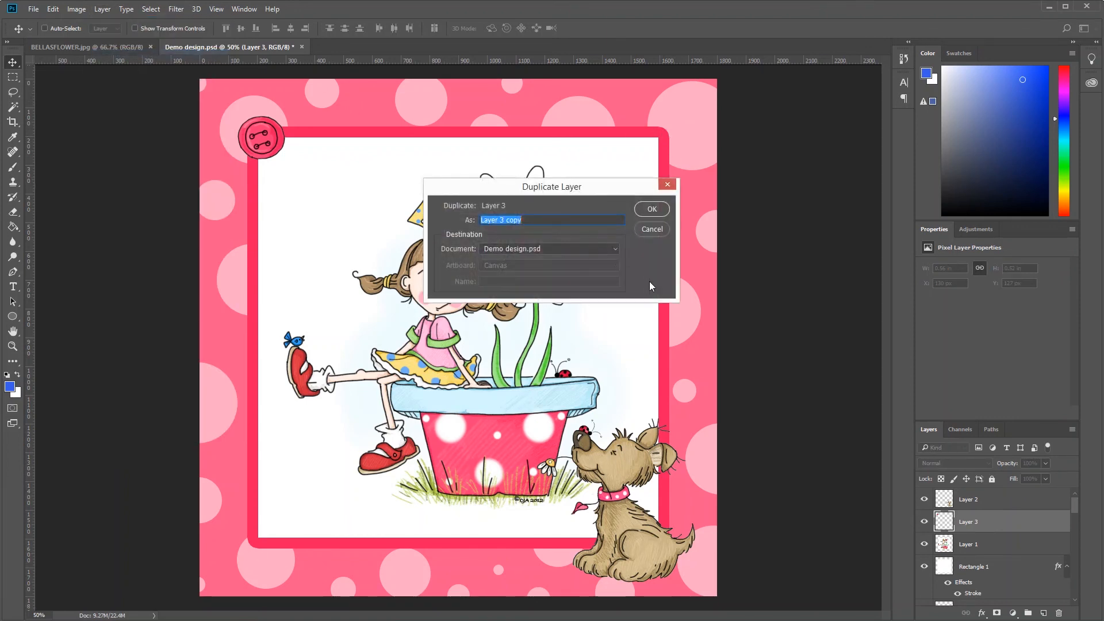
left_click(651, 209)
left_click_drag(281, 137, 691, 136)
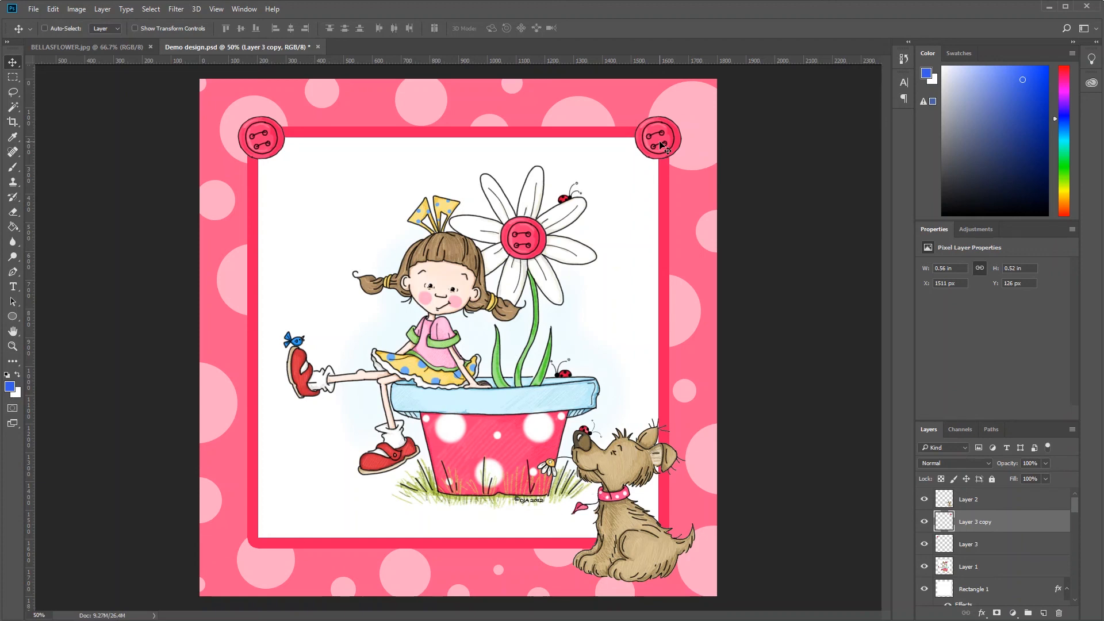
Flip the button copy on the frame's upper-right corner horizontally.
key("ctrl+t")
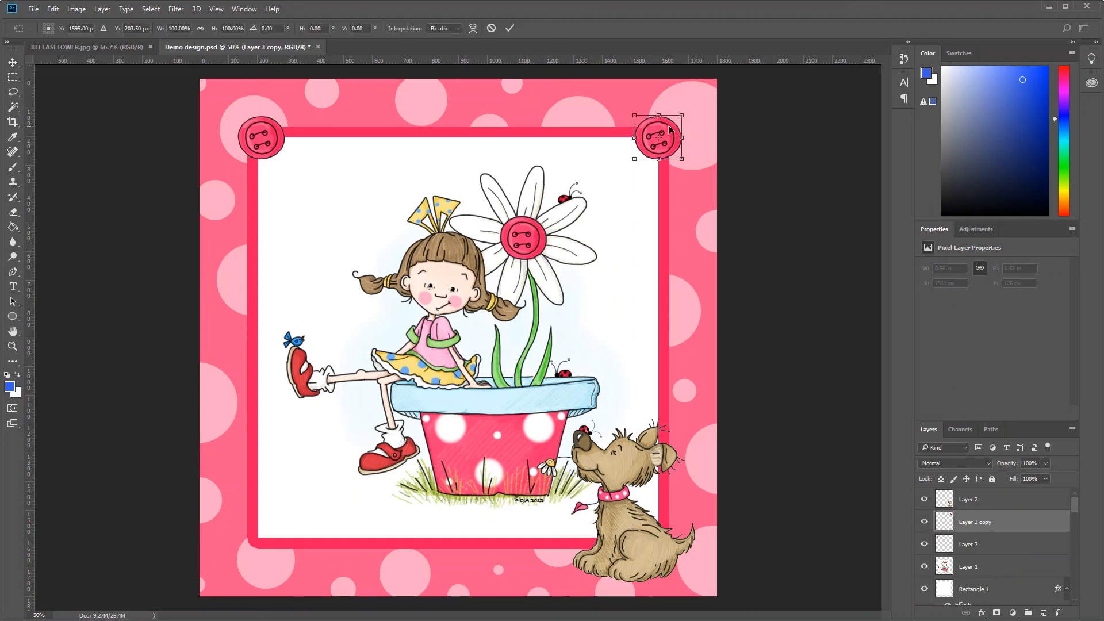
right_click(670, 130)
left_click(694, 299)
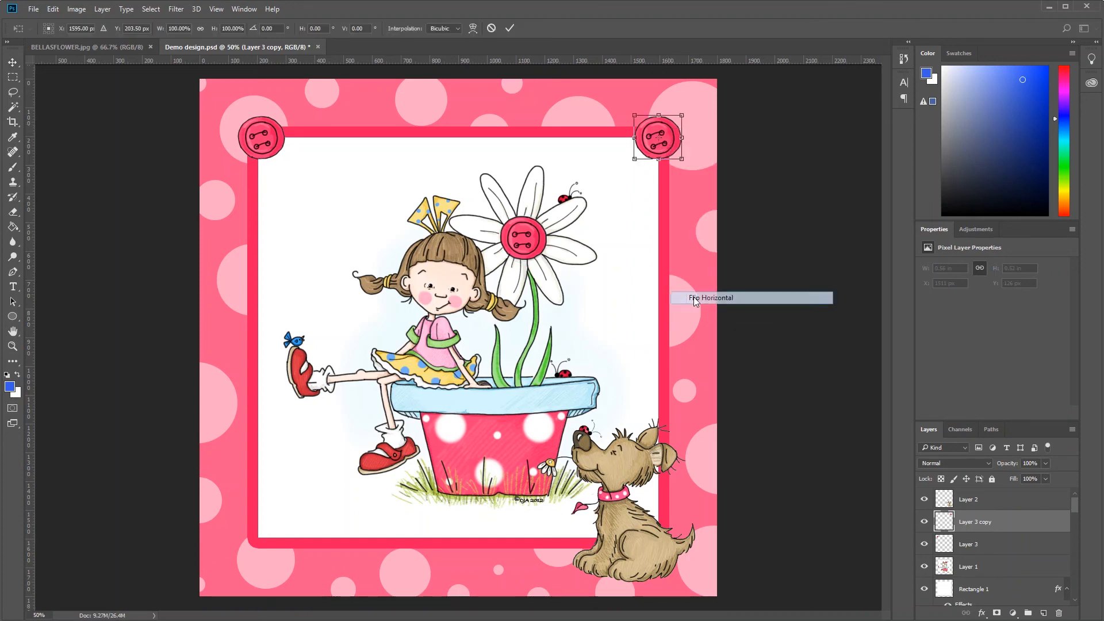
key("Return")
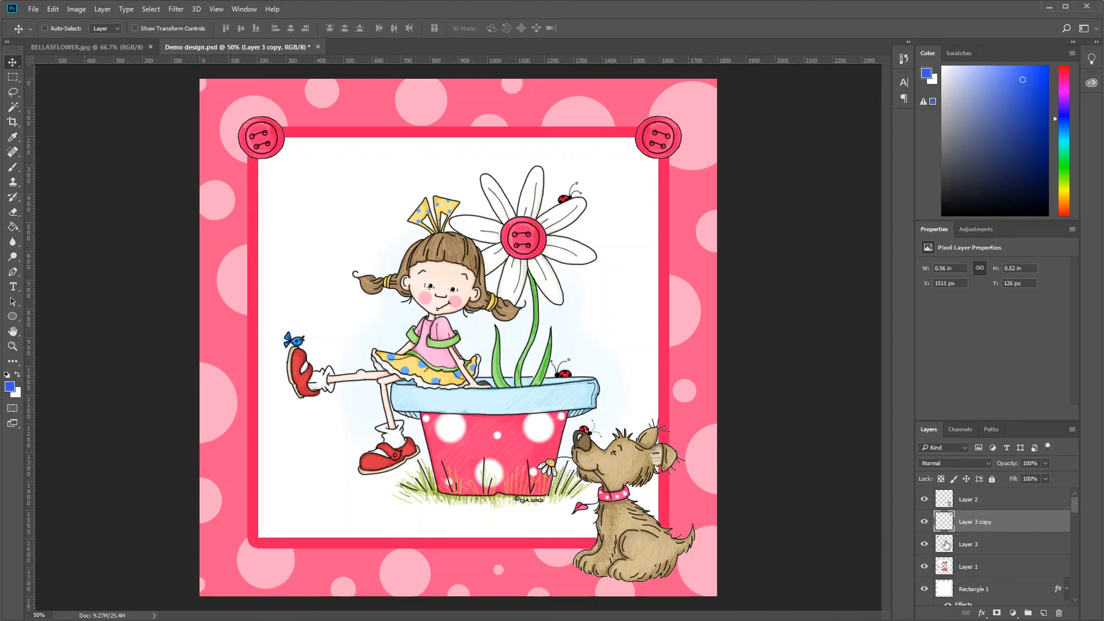
Duplicate Layer 3 and move the new button copy onto the frame's lower-left corner.
left_click(1028, 550)
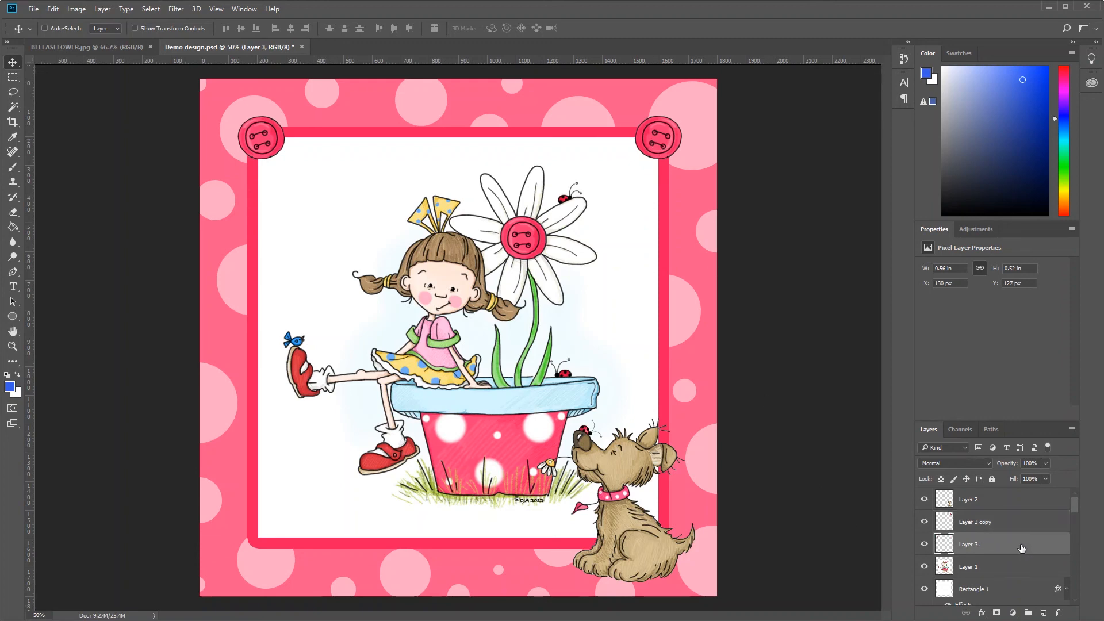
left_click(103, 8)
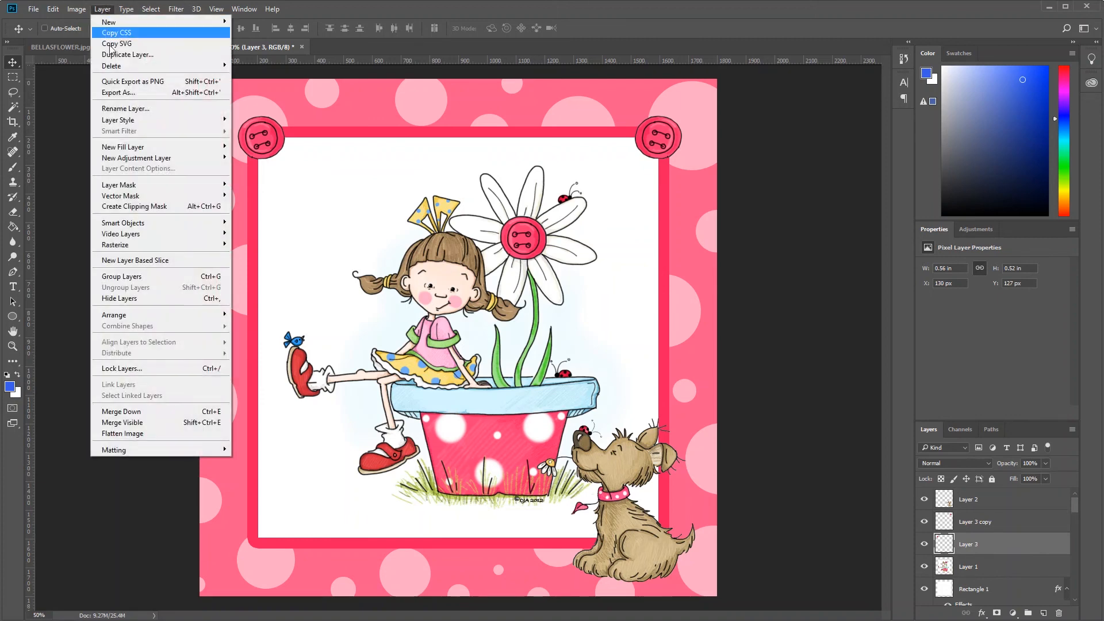
left_click(167, 58)
left_click(652, 209)
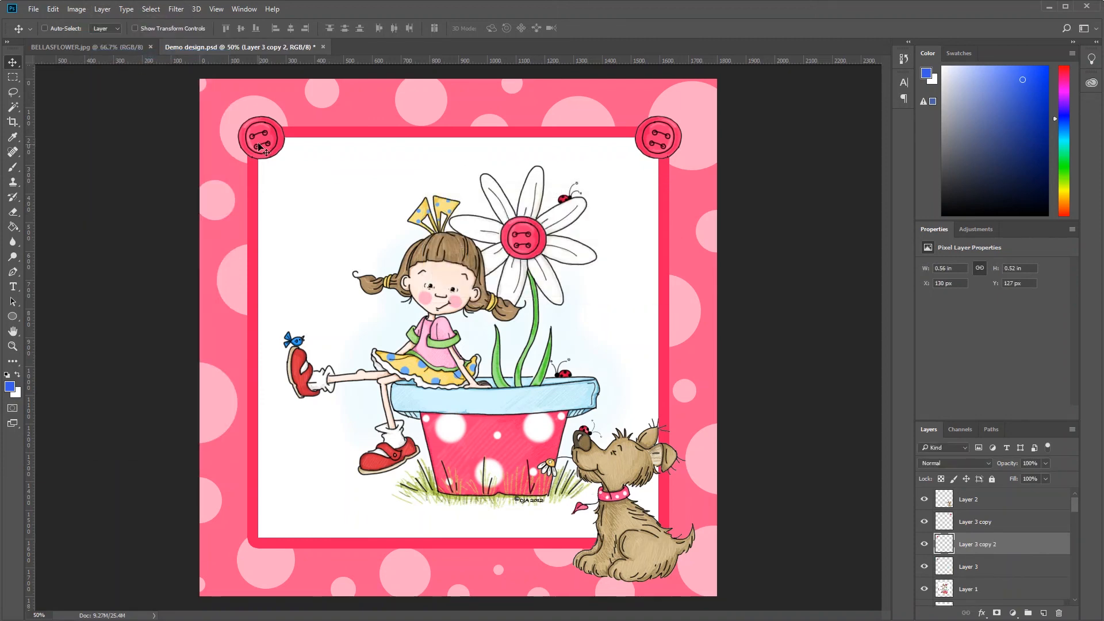
left_click_drag(262, 147, 254, 535)
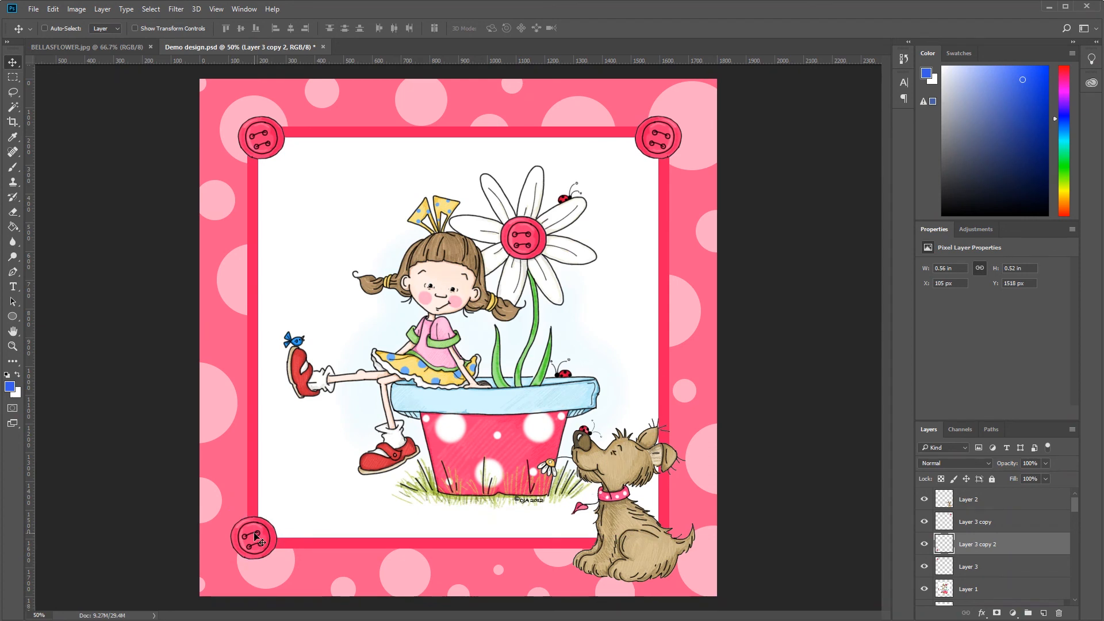
Flip the button on the frame's lower-left corner vertically and save the card design.
key("ctrl+t")
right_click(266, 533)
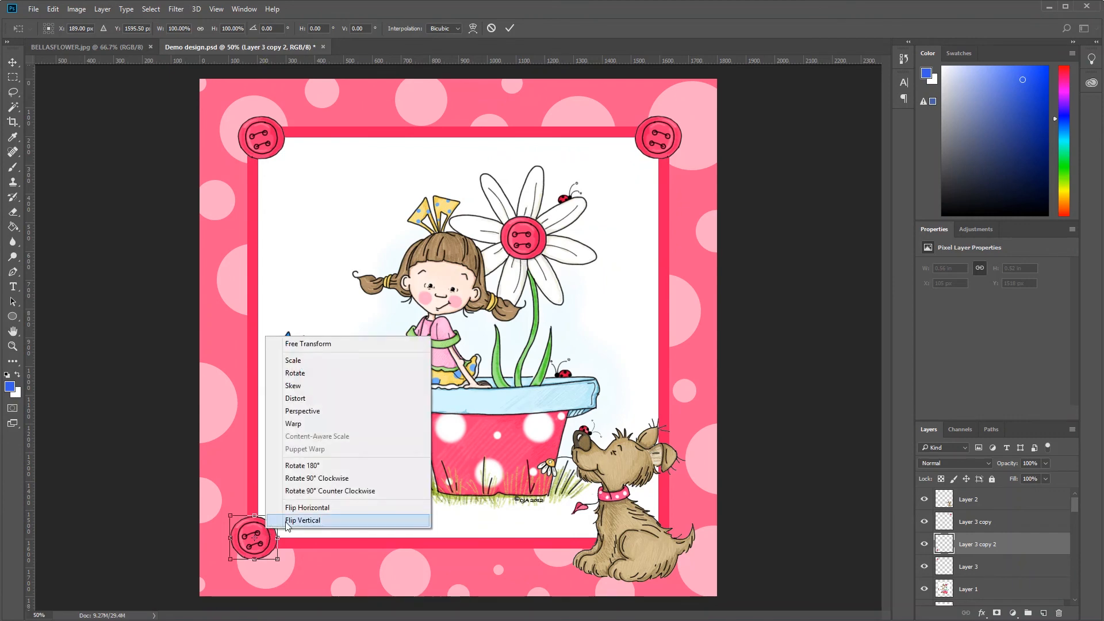
left_click(285, 520)
key("Return")
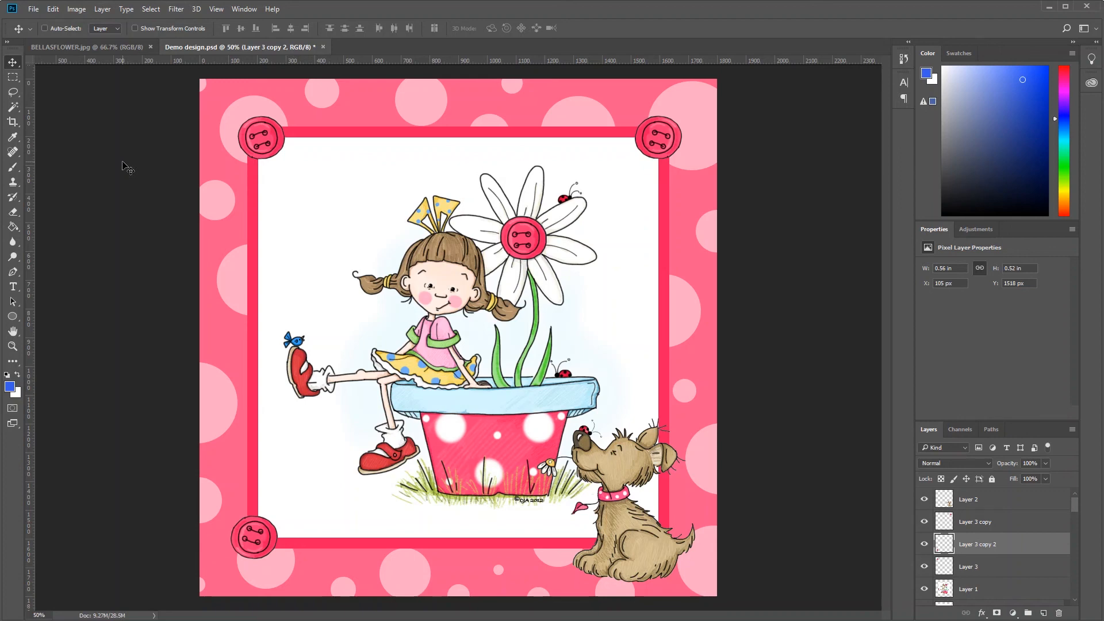
key("ctrl+s")
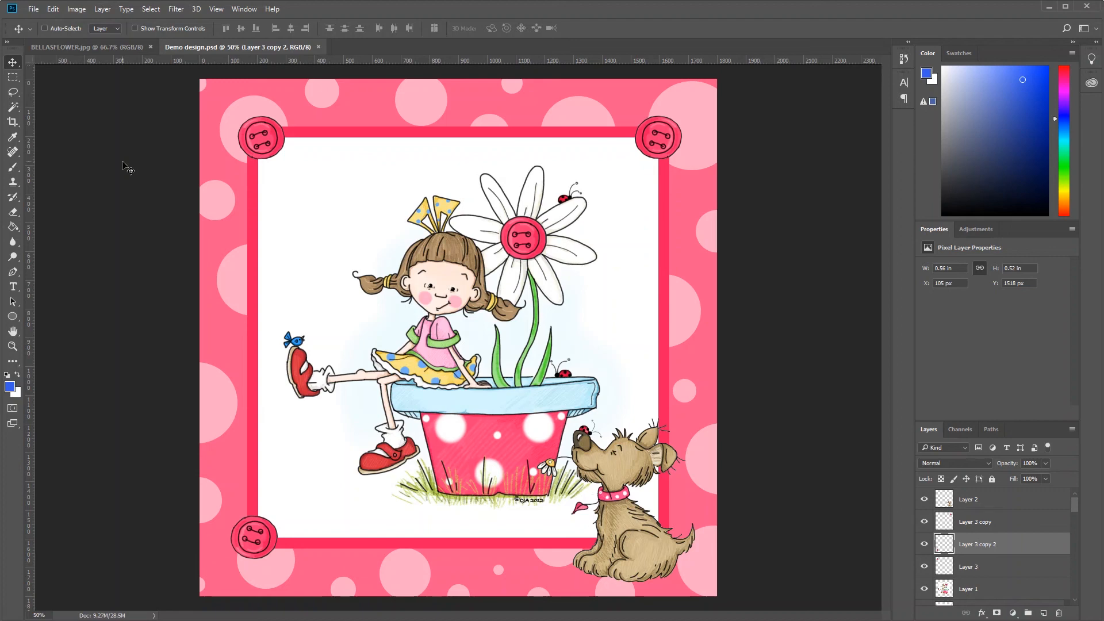